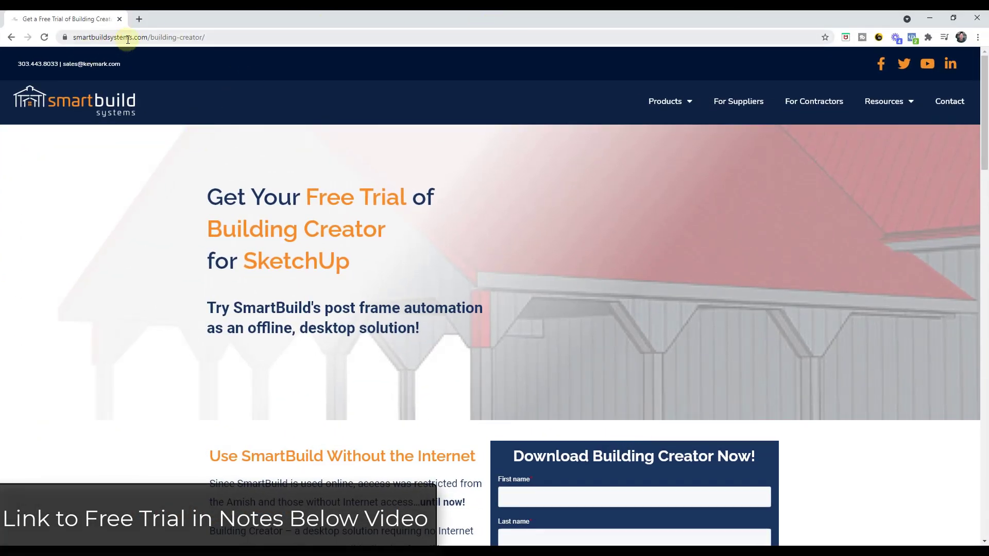
Scroll the SmartBuild page to the empty 'Download Building Creator Now!' form
{"action": "scroll", "coordinate": [440, 290], "scroll_direction": "down", "scroll_amount": 7}
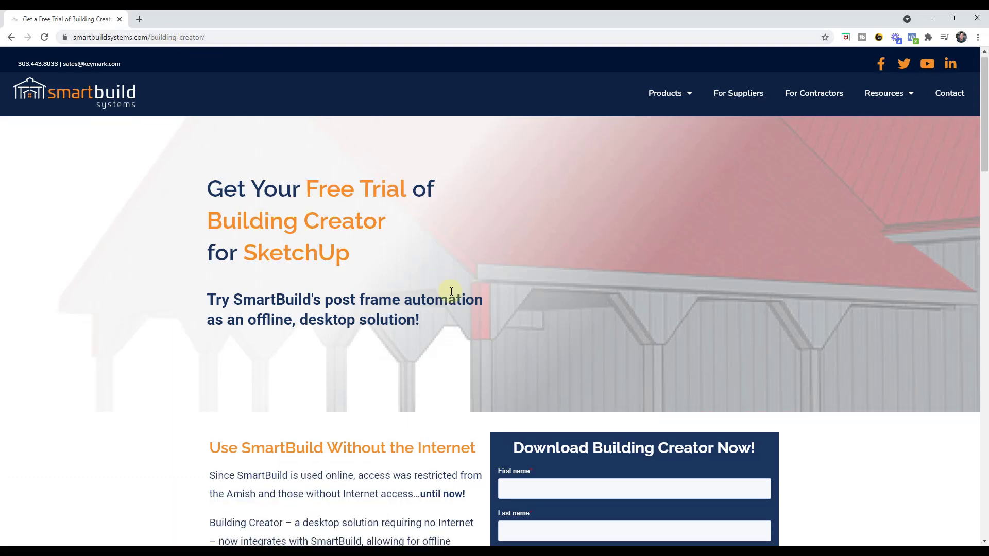
{"action": "scroll", "coordinate": [418, 294], "scroll_direction": "up", "scroll_amount": 2}
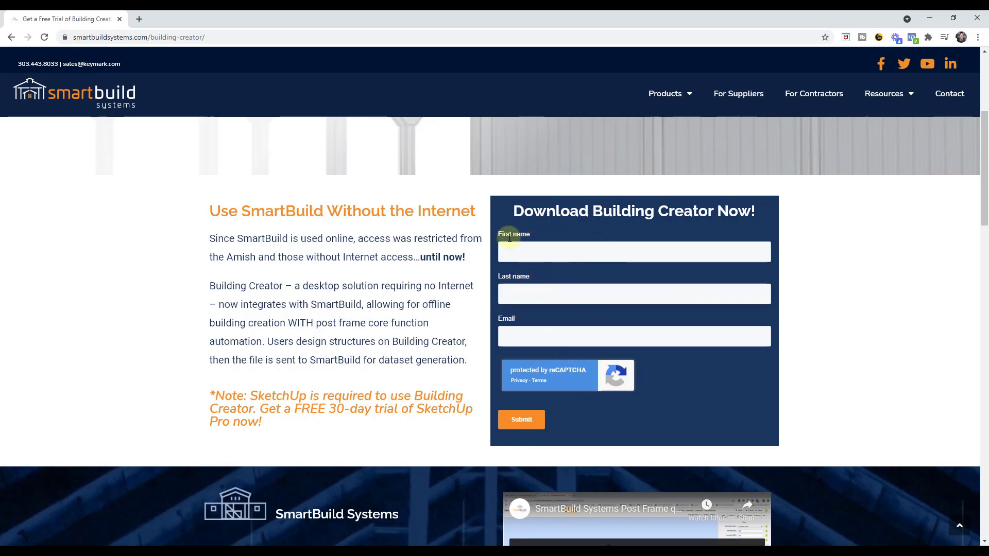
{"action": "scroll", "coordinate": [403, 319], "scroll_direction": "down", "scroll_amount": 2}
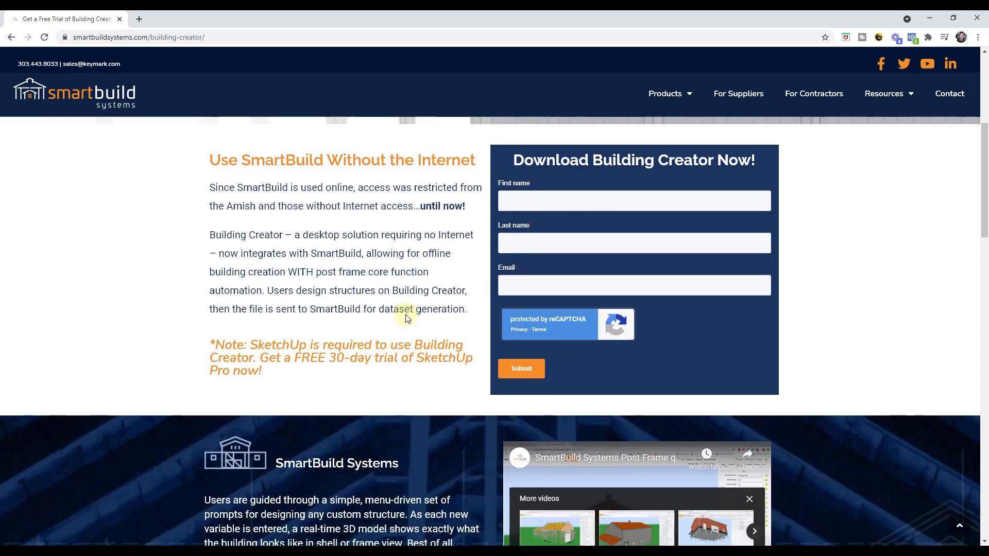
{"action": "scroll", "coordinate": [403, 319], "scroll_direction": "up", "scroll_amount": 1}
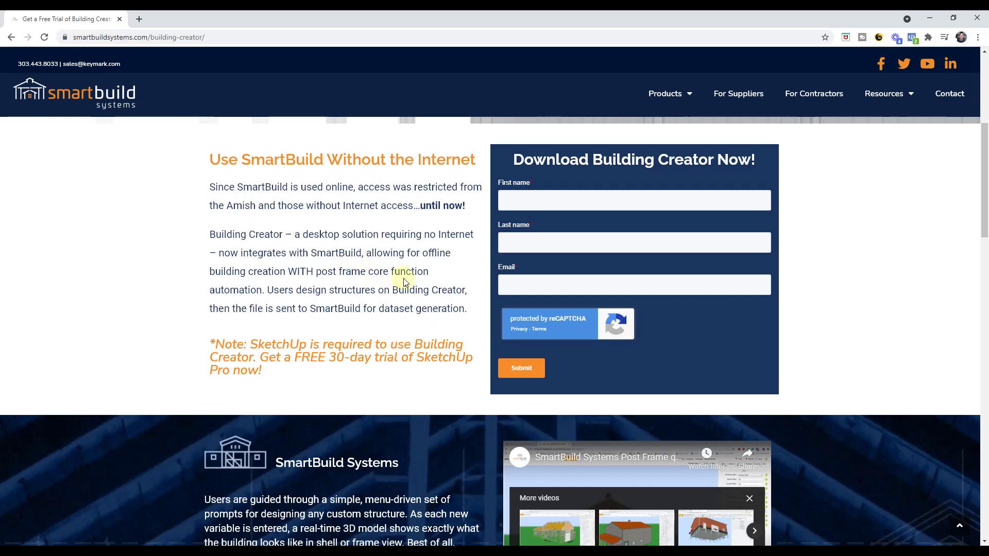
Minimize Chrome and open the Building Creator Spec Editor from its toolbar
{"action": "left_click", "coordinate": [930, 20]}
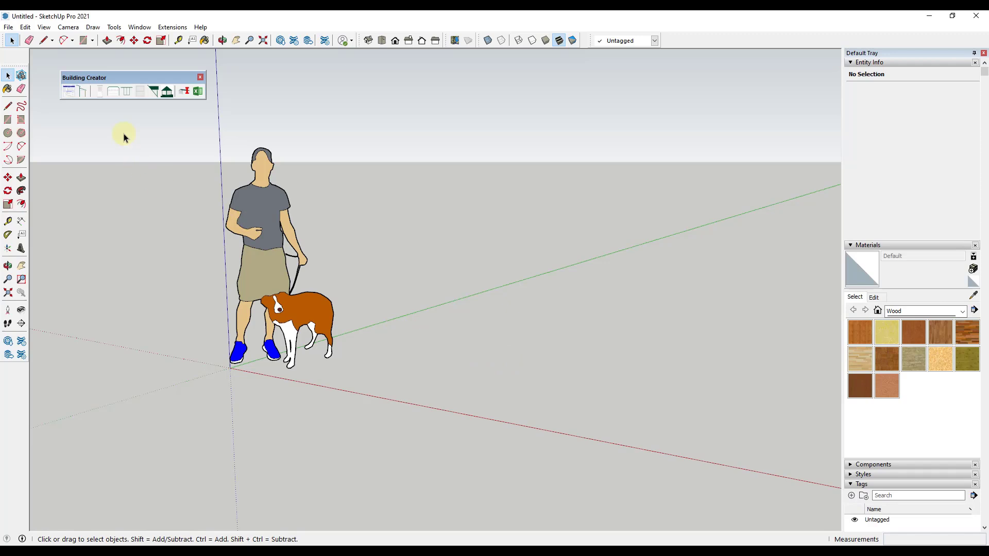
{"action": "left_click_drag", "start_coordinate": [93, 77], "coordinate": [93, 71]}
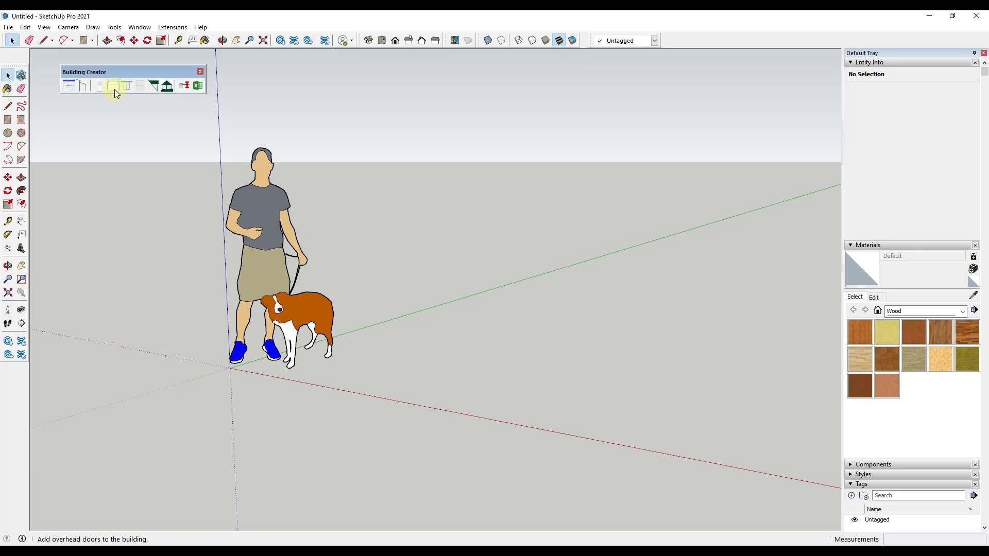
{"action": "left_click", "coordinate": [66, 88]}
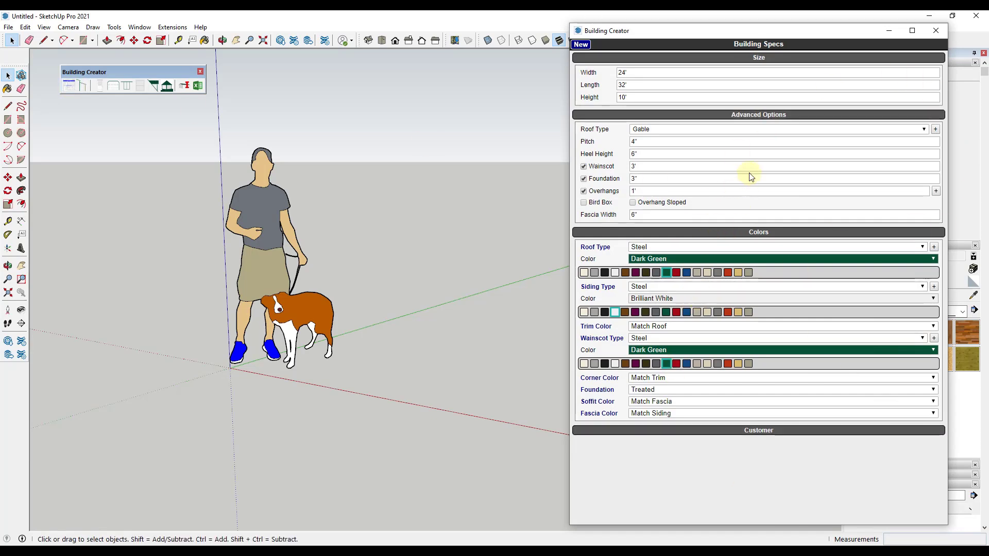
Collapse and re-expand the Size, Advanced Options, Colors and Customer sections
{"action": "left_click", "coordinate": [771, 58]}
{"action": "left_click", "coordinate": [761, 69]}
{"action": "left_click", "coordinate": [759, 82]}
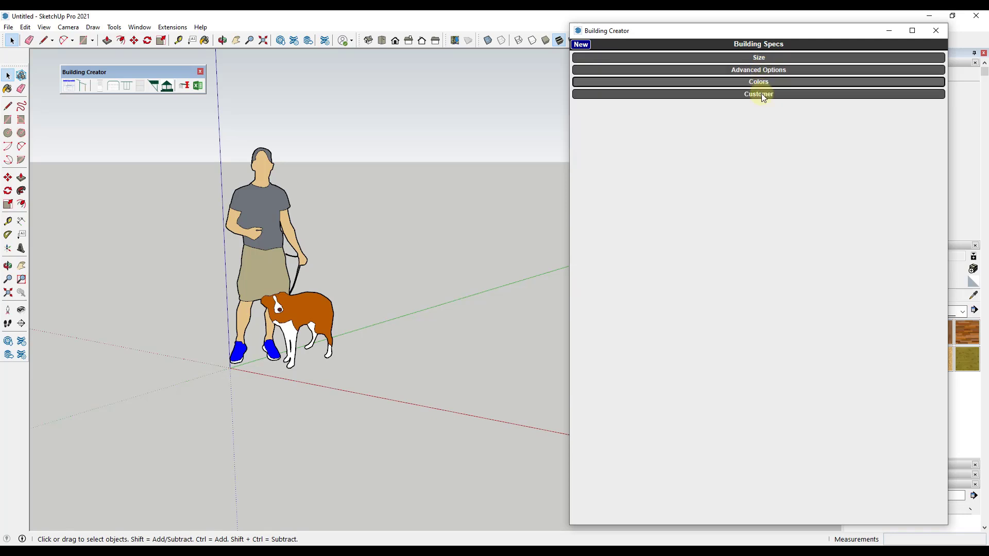
{"action": "left_click", "coordinate": [761, 58]}
{"action": "left_click", "coordinate": [762, 115]}
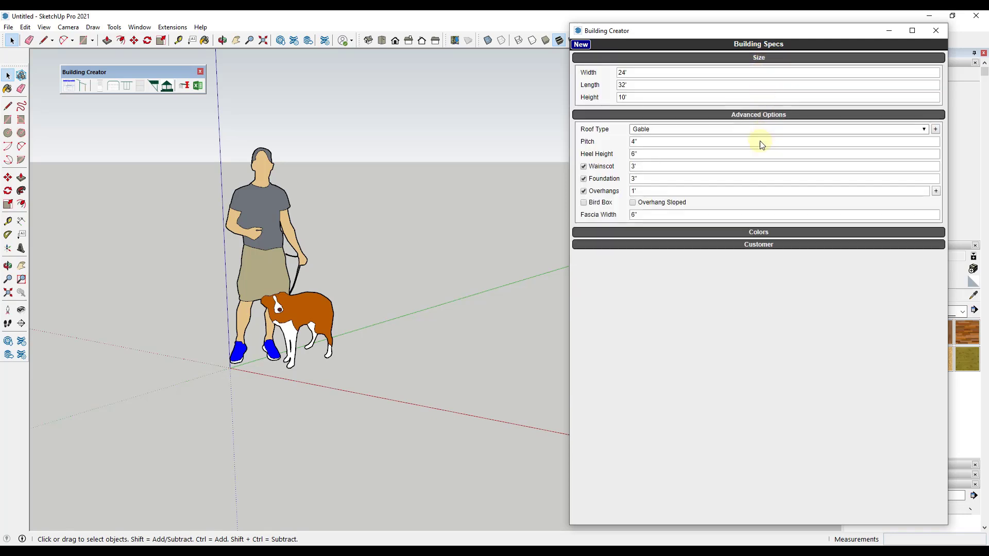
{"action": "left_click", "coordinate": [757, 232]}
{"action": "left_click", "coordinate": [758, 431]}
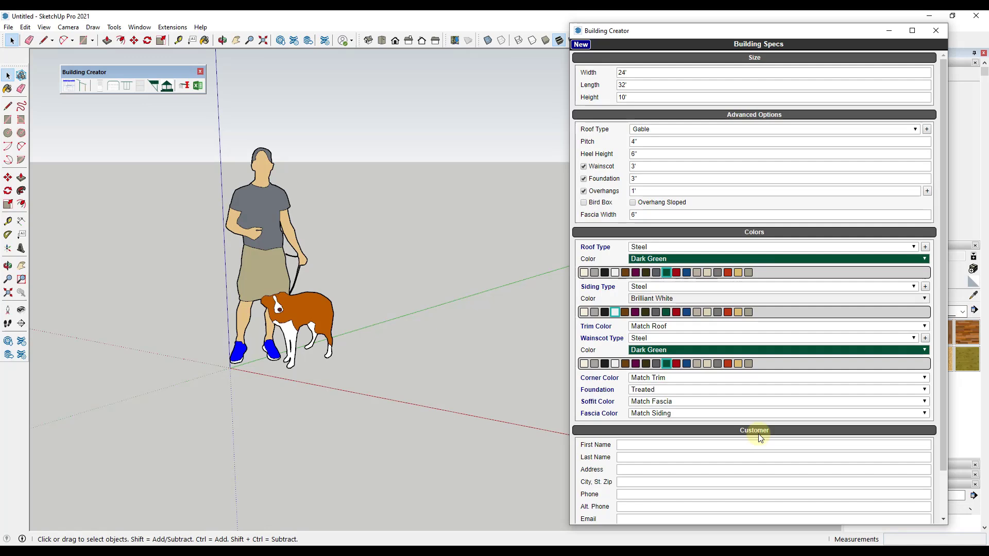
Set the building Width to 36' and Length to 30', then orbit to view it
{"action": "left_click", "coordinate": [648, 73]}
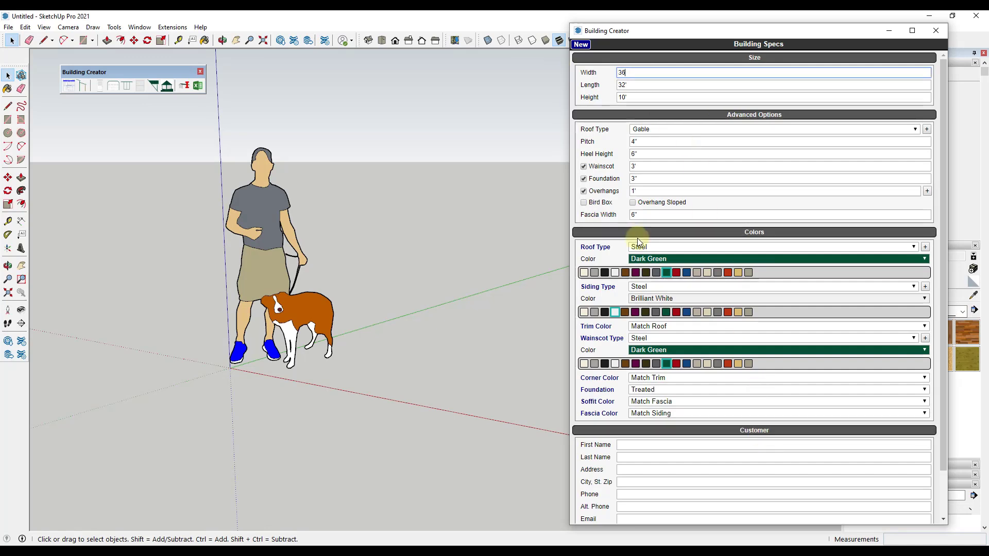
{"action": "key", "text": "Tab"}
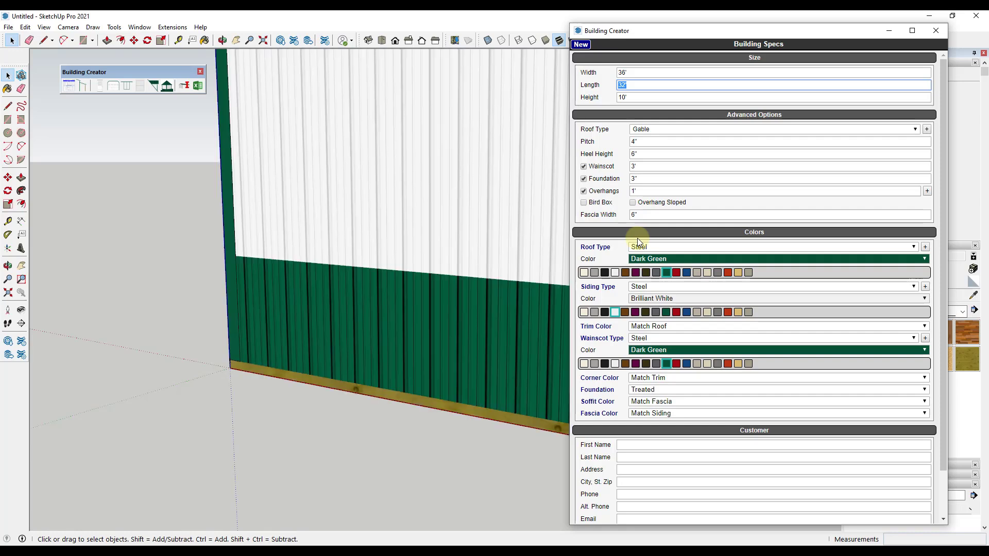
{"action": "type", "text": "30"}
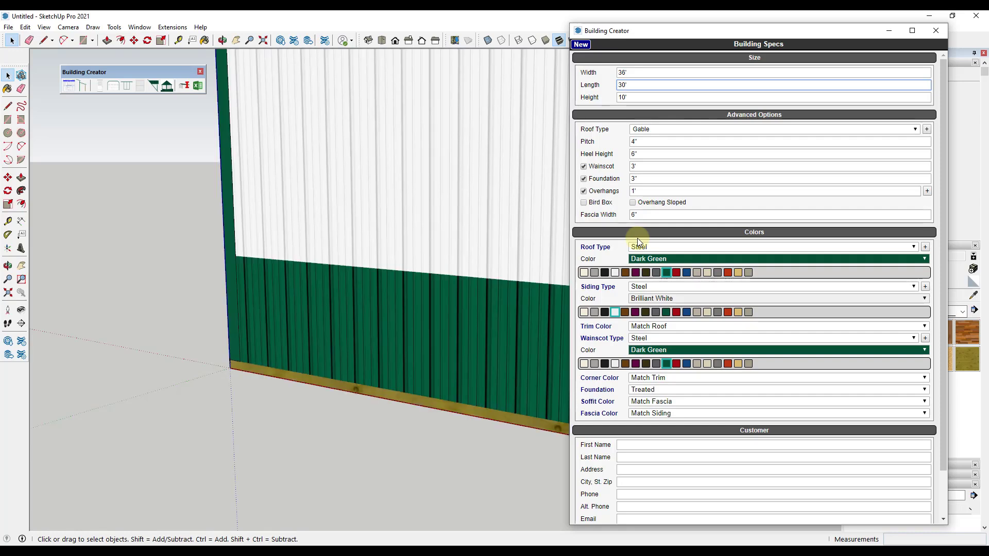
{"action": "scroll", "coordinate": [362, 339], "scroll_direction": "down", "scroll_amount": 8}
{"action": "key", "text": "o"}
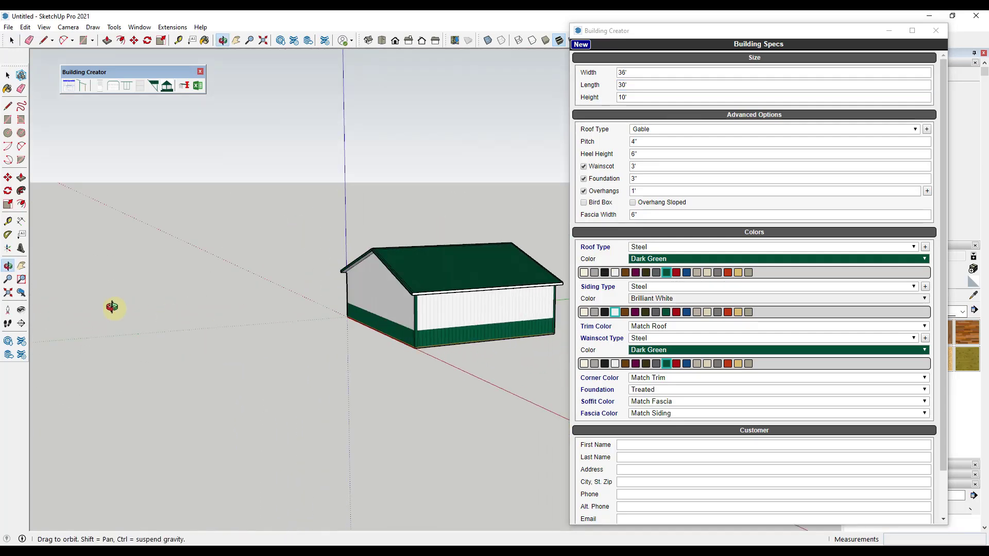
{"action": "left_click_drag", "start_coordinate": [189, 327], "coordinate": [468, 311]}
{"action": "key", "text": "space"}
{"action": "scroll", "coordinate": [379, 315], "scroll_direction": "up", "scroll_amount": 6}
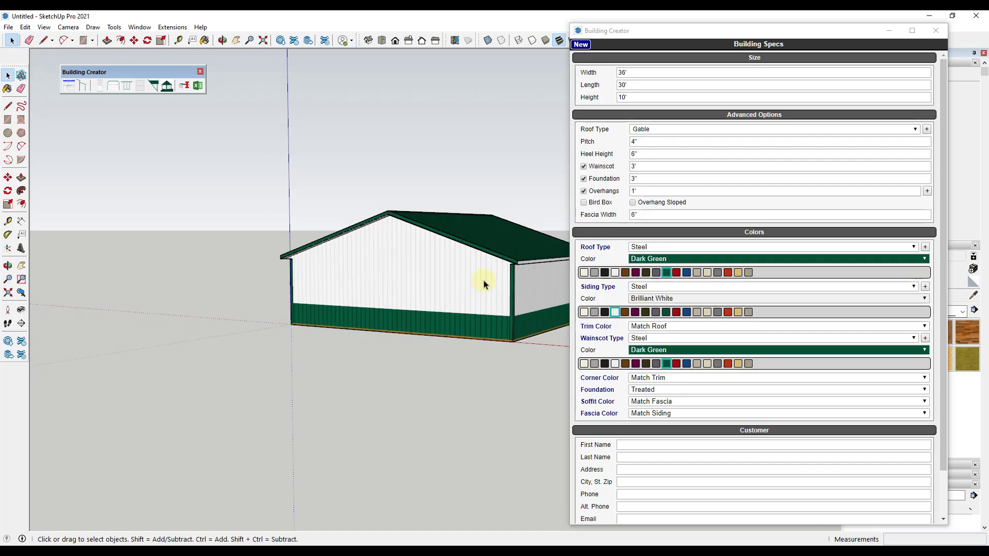
{"action": "middle_click_drag", "start_coordinate": [486, 289], "coordinate": [431, 199]}
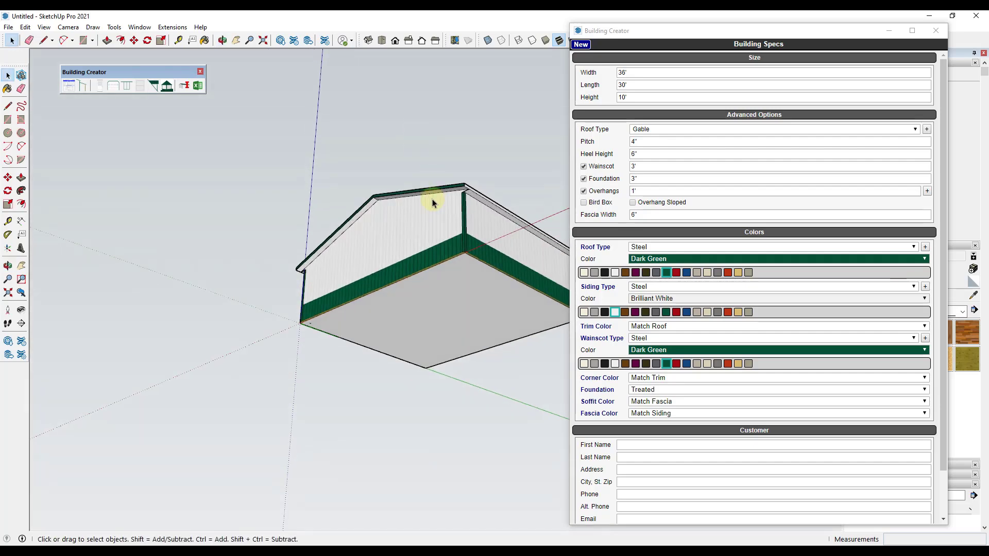
Measure the building's edges with the Tape Measure to confirm its size
{"action": "left_click", "coordinate": [178, 41]}
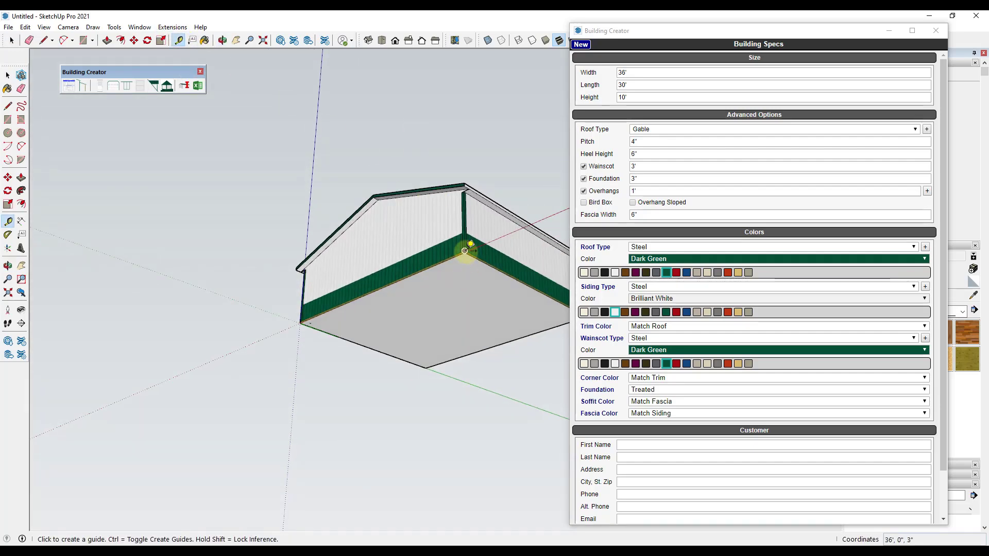
{"action": "left_click", "coordinate": [464, 251]}
{"action": "scroll", "coordinate": [404, 234], "scroll_direction": "down", "scroll_amount": 3}
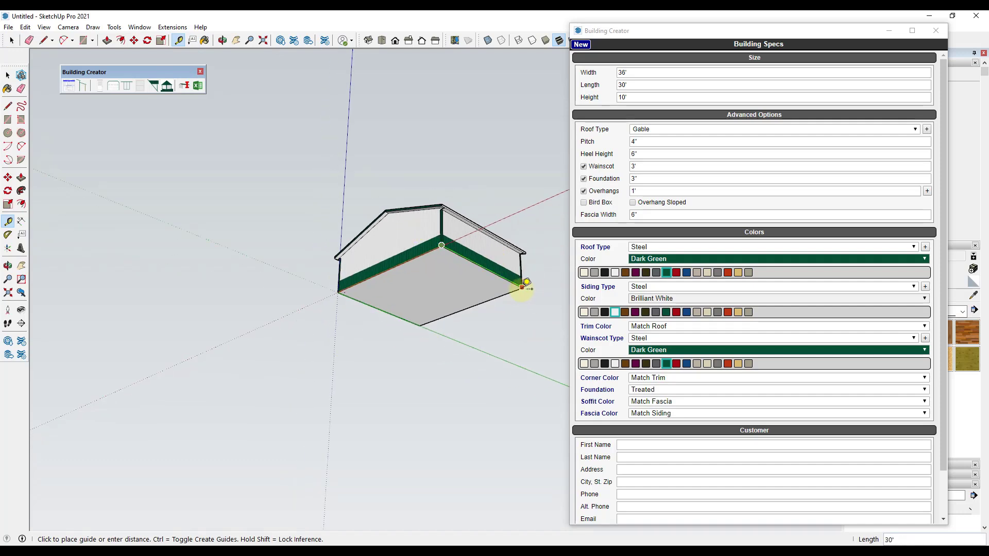
{"action": "left_click", "coordinate": [339, 291]}
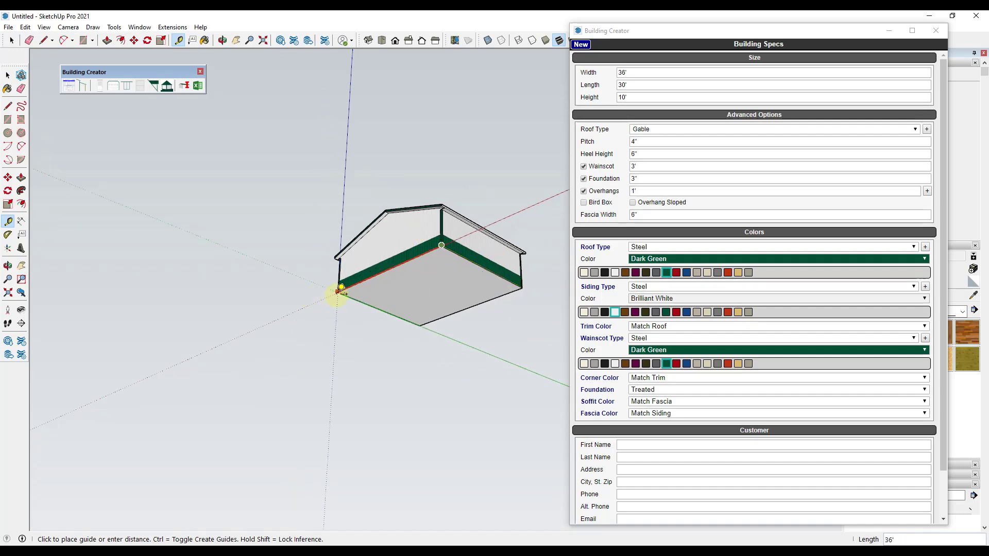
{"action": "left_click", "coordinate": [338, 291]}
{"action": "left_click", "coordinate": [442, 244]}
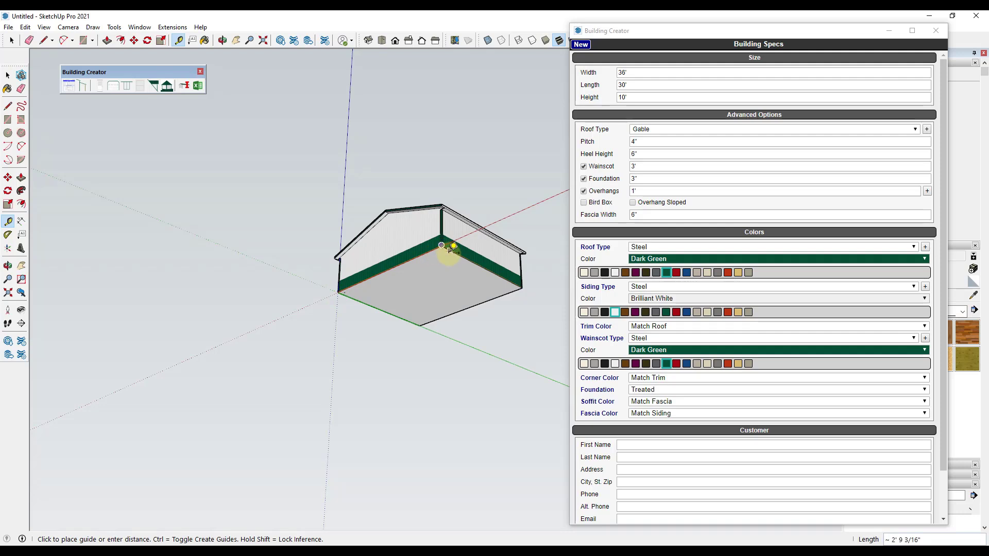
{"action": "middle_click_drag", "start_coordinate": [470, 276], "coordinate": [442, 277]}
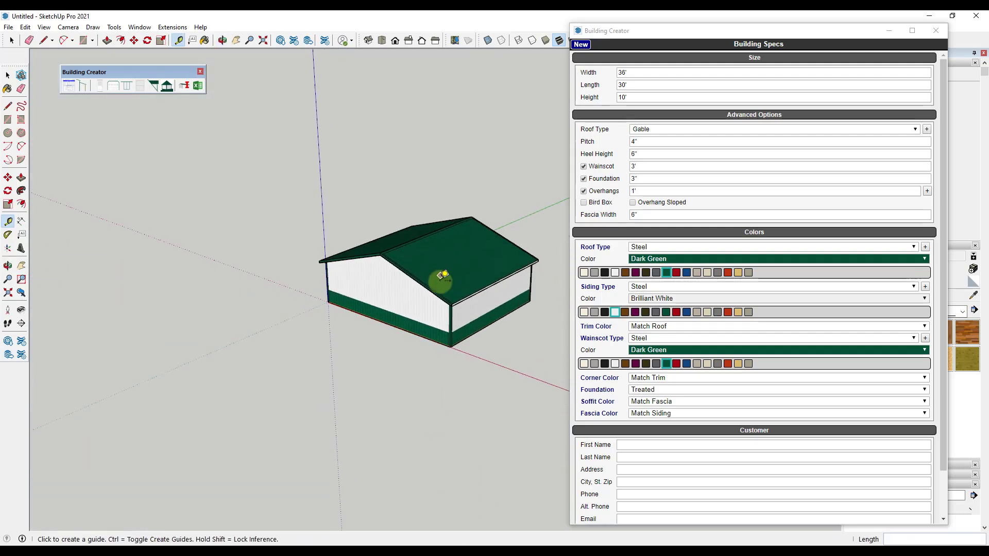
{"action": "scroll", "coordinate": [441, 276], "scroll_direction": "up", "scroll_amount": 3}
Change the building Length to 48'
{"action": "left_click", "coordinate": [644, 85]}
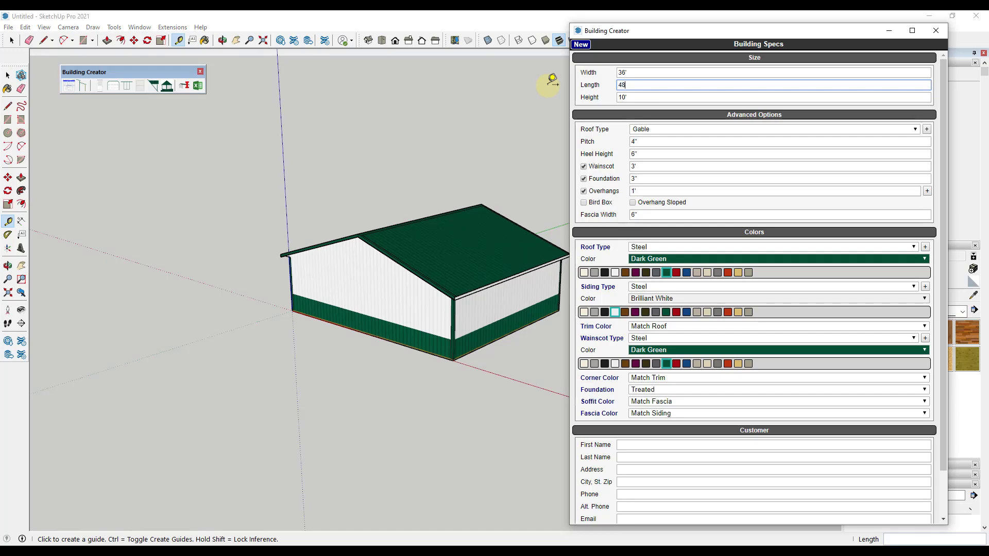
{"action": "type", "text": "48"}
{"action": "key", "text": "Tab"}
{"action": "scroll", "coordinate": [434, 289], "scroll_direction": "down", "scroll_amount": 2}
{"action": "middle_click_drag", "start_coordinate": [434, 289], "coordinate": [437, 227]}
{"action": "key", "text": "t"}
{"action": "scroll", "coordinate": [508, 309], "scroll_direction": "up", "scroll_amount": 3}
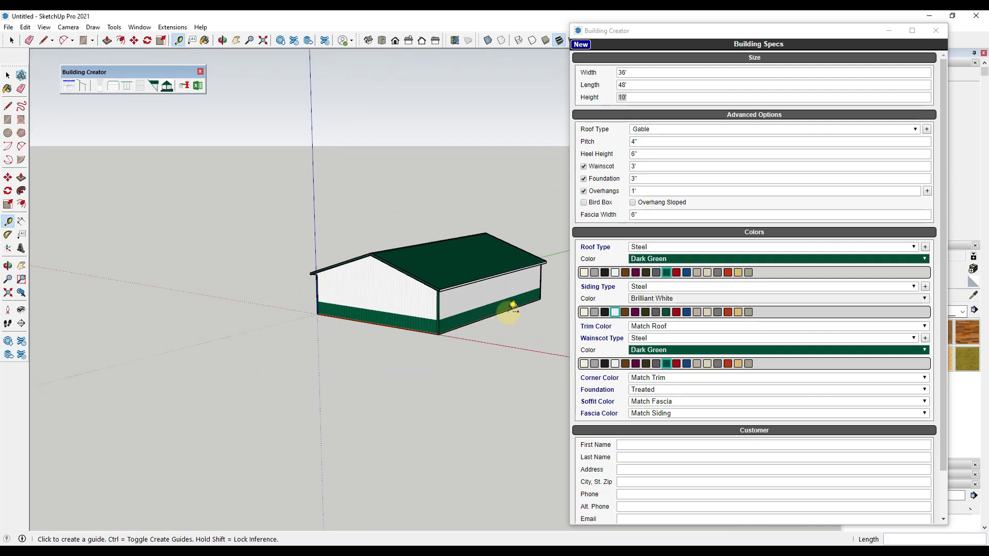
{"action": "middle_click_drag", "start_coordinate": [529, 256], "coordinate": [448, 267]}
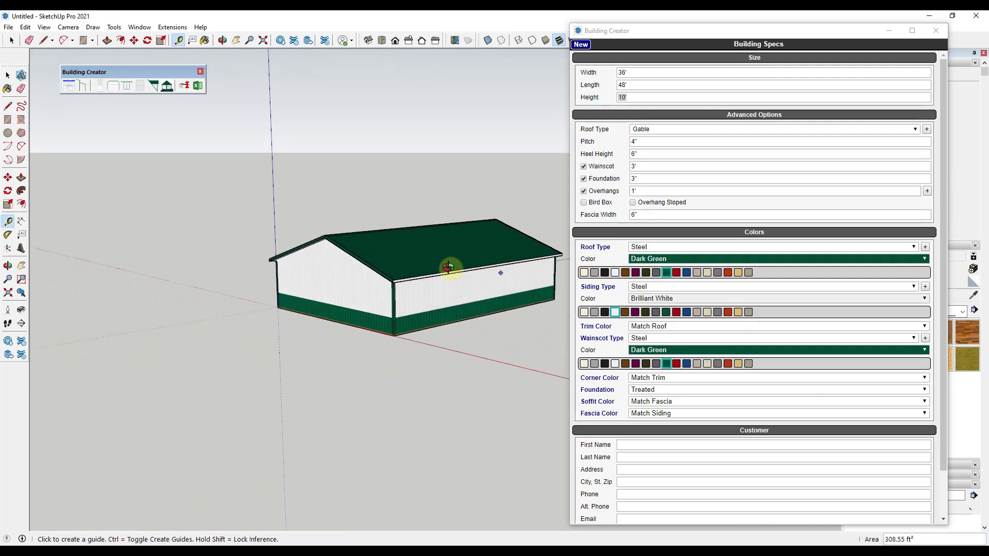
Set the building Height to 12' and regenerate the building
{"action": "left_click", "coordinate": [635, 97]}
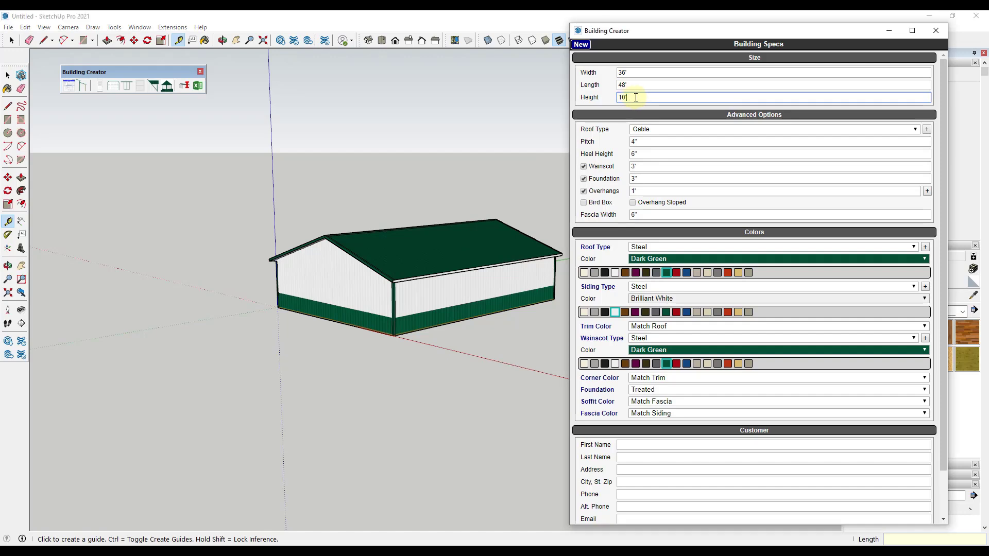
{"action": "key", "text": "Tab"}
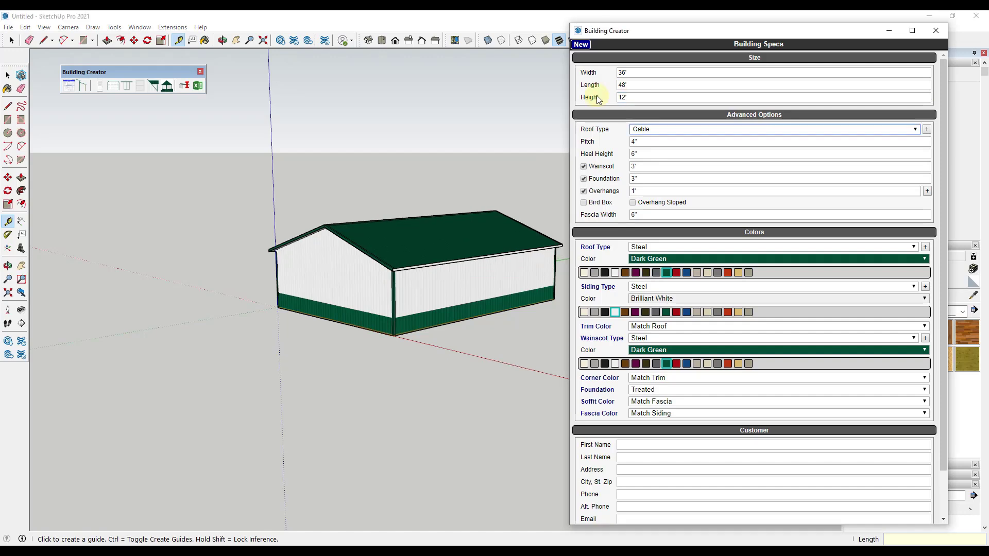
{"action": "scroll", "coordinate": [442, 294], "scroll_direction": "up", "scroll_amount": 3}
{"action": "scroll", "coordinate": [442, 295], "scroll_direction": "down", "scroll_amount": 2}
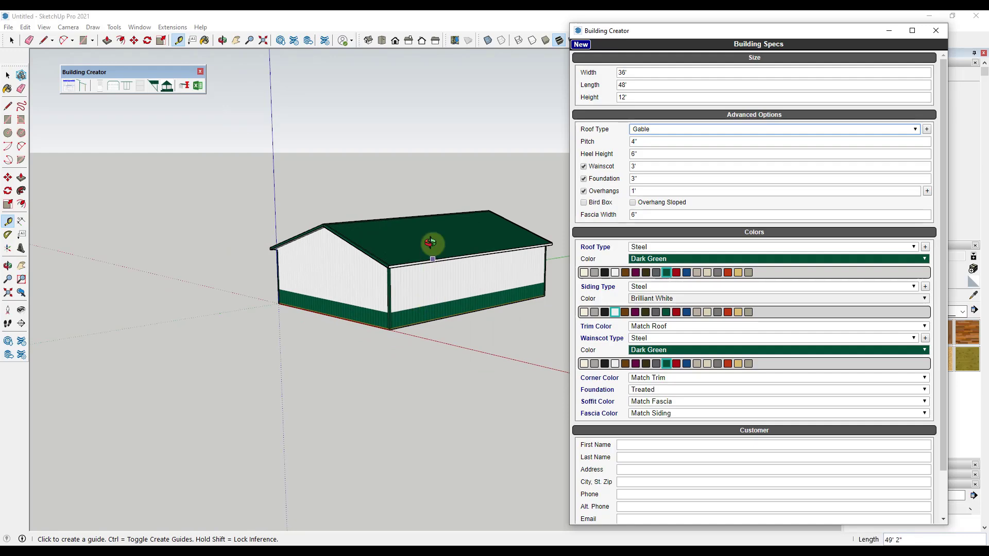
Orbit around the 36' x 48' building to inspect the green roof, eaves and gable end
{"action": "middle_click_drag", "start_coordinate": [432, 219], "coordinate": [504, 267]}
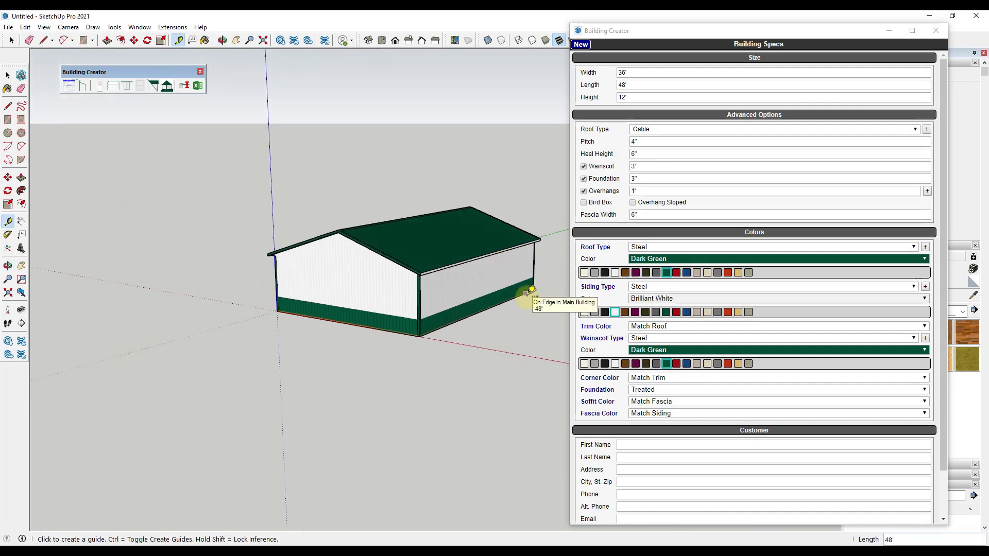
{"action": "scroll", "coordinate": [414, 309], "scroll_direction": "up", "scroll_amount": 8}
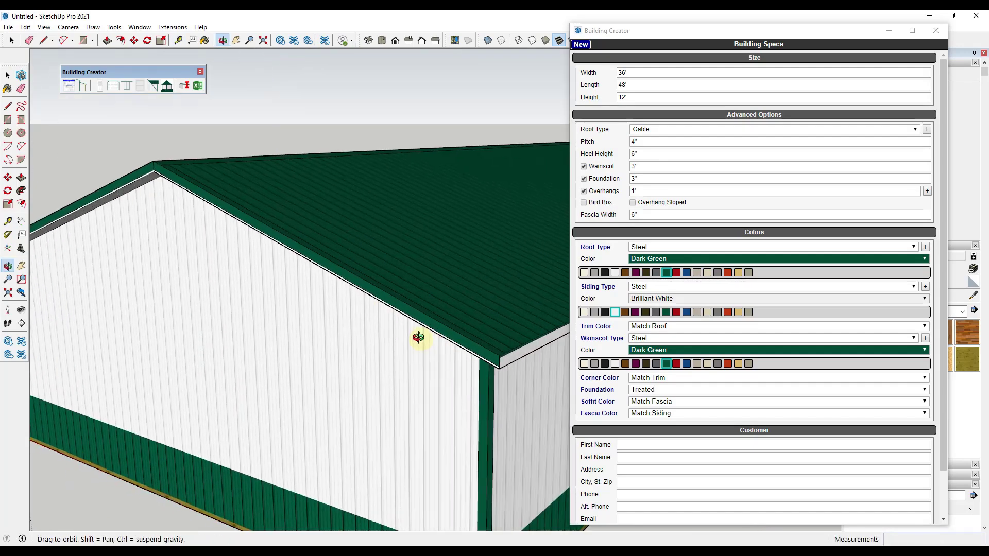
{"action": "scroll", "coordinate": [400, 332], "scroll_direction": "up", "scroll_amount": 3}
{"action": "middle_click_drag", "start_coordinate": [419, 346], "coordinate": [544, 280]}
{"action": "scroll", "coordinate": [406, 285], "scroll_direction": "down", "scroll_amount": 2}
{"action": "scroll", "coordinate": [442, 302], "scroll_direction": "down", "scroll_amount": 2}
{"action": "scroll", "coordinate": [434, 276], "scroll_direction": "down", "scroll_amount": 3}
{"action": "scroll", "coordinate": [448, 283], "scroll_direction": "down", "scroll_amount": 1}
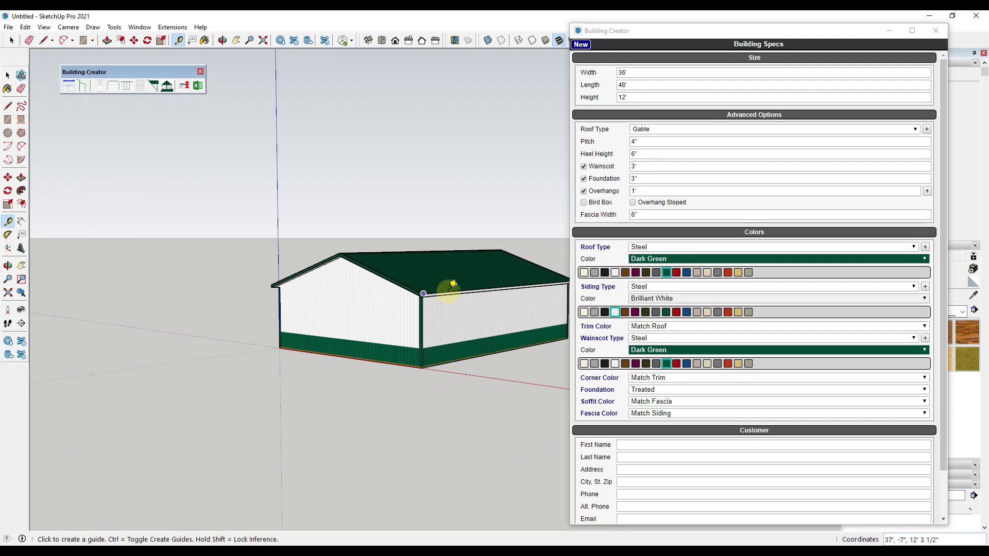
{"action": "scroll", "coordinate": [391, 280], "scroll_direction": "up", "scroll_amount": 1}
{"action": "scroll", "coordinate": [391, 281], "scroll_direction": "down", "scroll_amount": 2}
{"action": "middle_click_drag", "start_coordinate": [474, 298], "coordinate": [292, 345]}
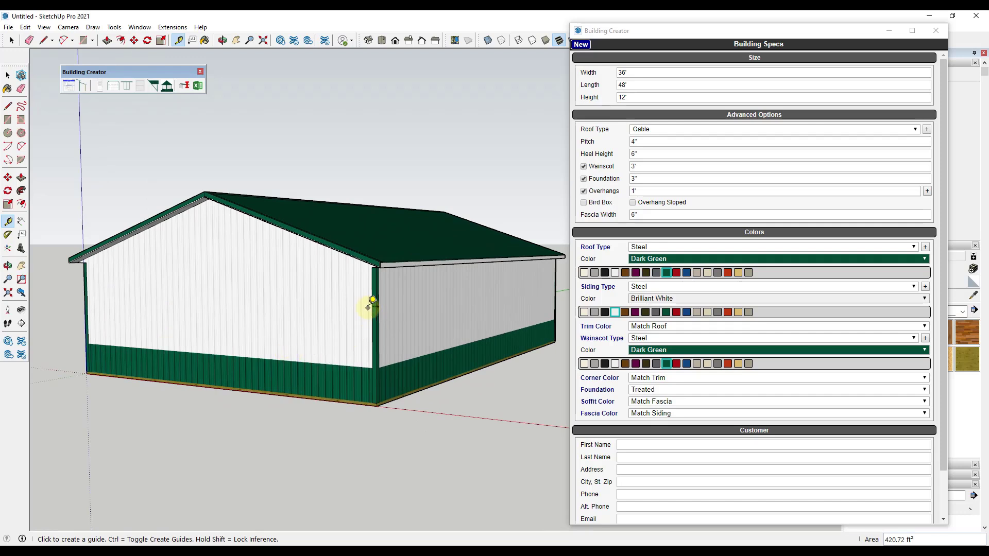
{"action": "middle_click_drag", "start_coordinate": [484, 188], "coordinate": [452, 230]}
Preview Gambrel, Sloped, Western, Asymmetric Gable and Offset Gable roof styles
{"action": "left_click", "coordinate": [654, 129]}
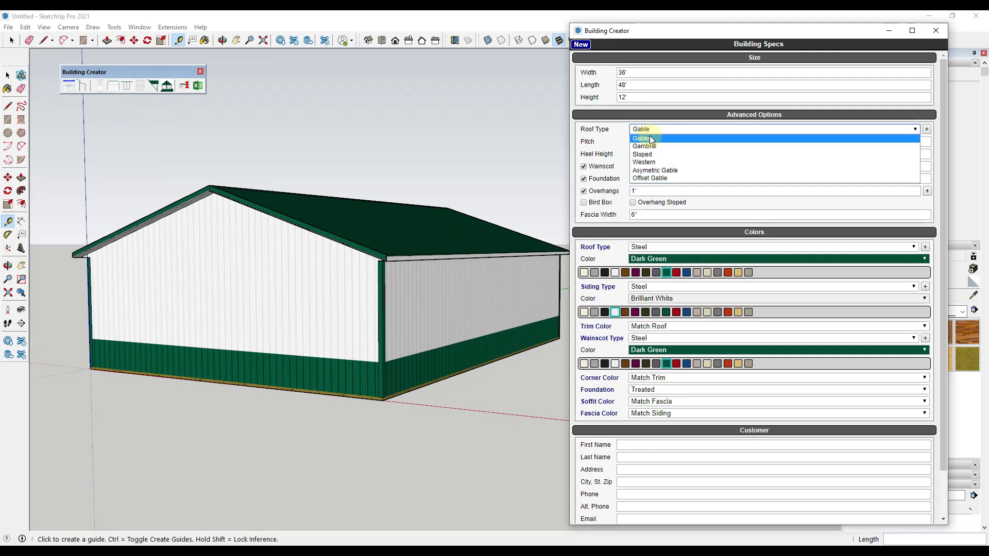
{"action": "left_click", "coordinate": [648, 142]}
{"action": "left_click", "coordinate": [654, 129]}
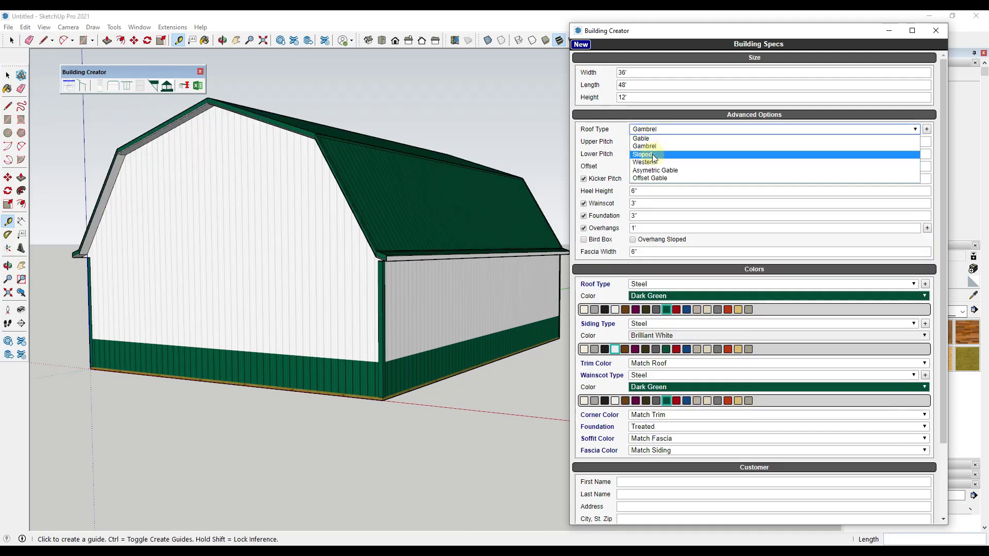
{"action": "left_click", "coordinate": [650, 154]}
{"action": "left_click", "coordinate": [652, 128]}
{"action": "left_click", "coordinate": [651, 163]}
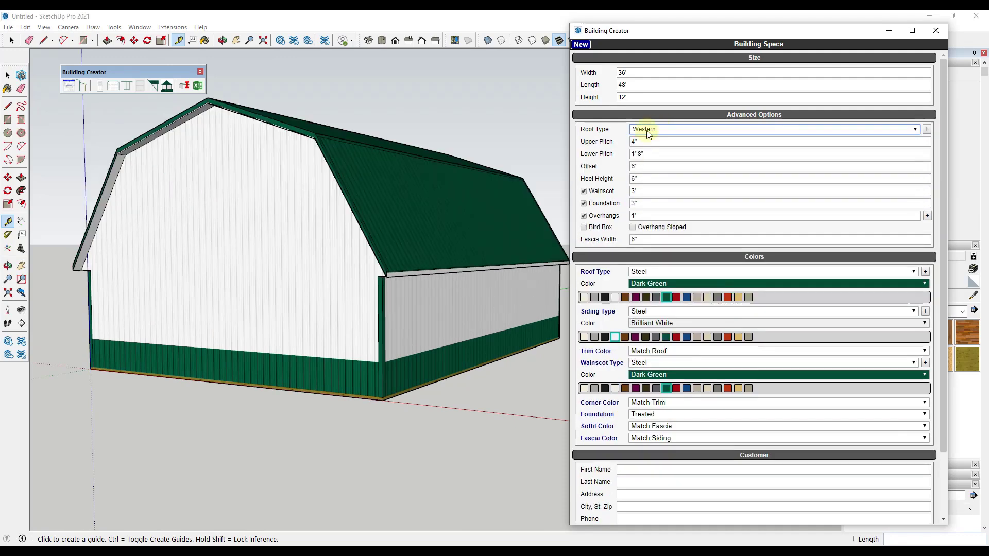
{"action": "left_click", "coordinate": [648, 129]}
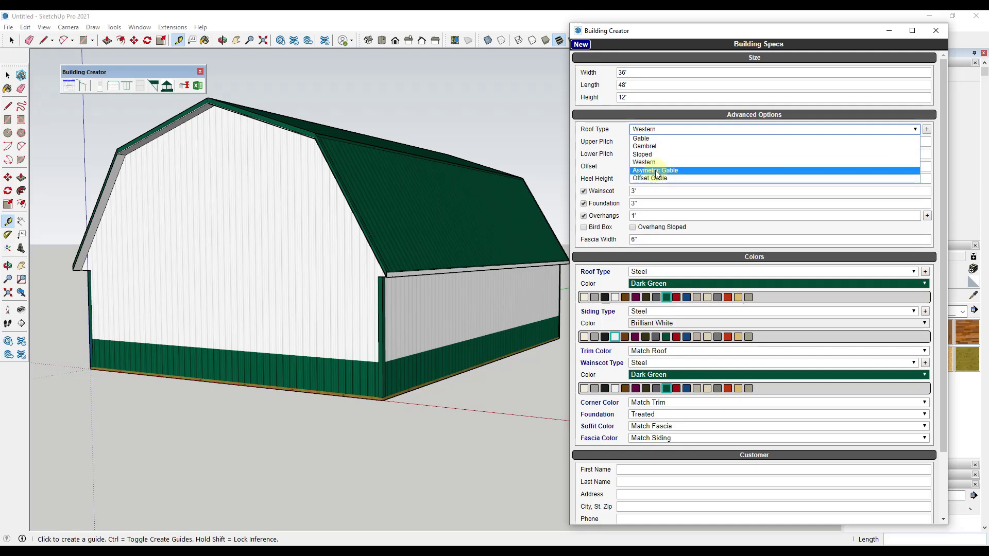
{"action": "left_click", "coordinate": [650, 173]}
{"action": "left_click", "coordinate": [650, 130]}
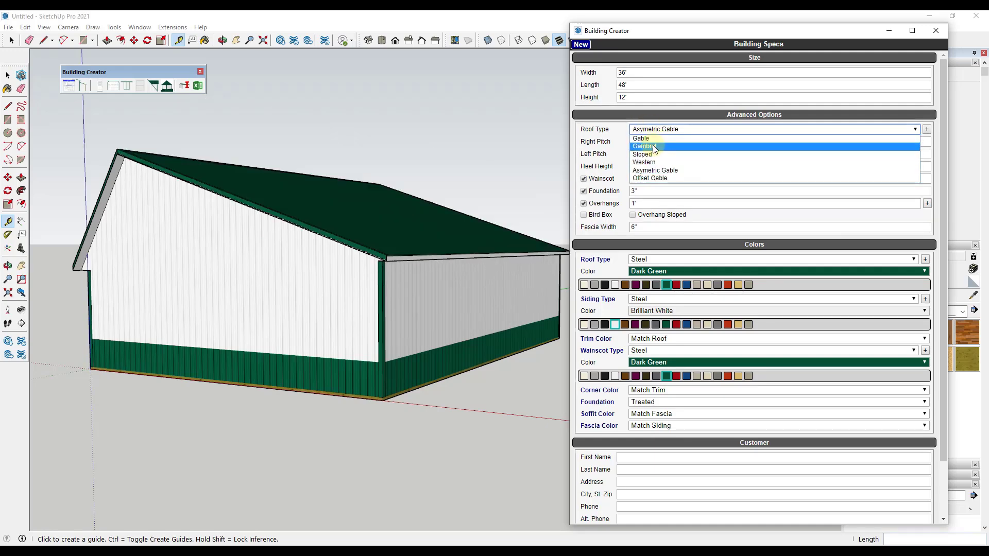
{"action": "left_click", "coordinate": [653, 145]}
{"action": "middle_click_drag", "start_coordinate": [463, 227], "coordinate": [390, 278]}
{"action": "key", "text": "t"}
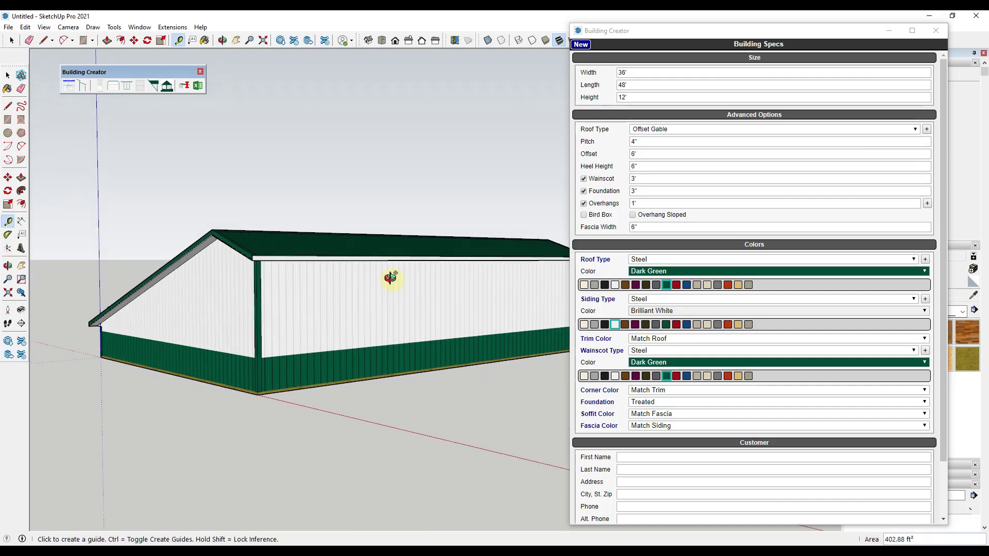
Switch the roof type back to a plain Gable
{"action": "left_click", "coordinate": [685, 132]}
{"action": "left_click", "coordinate": [684, 132]}
{"action": "left_click", "coordinate": [656, 143]}
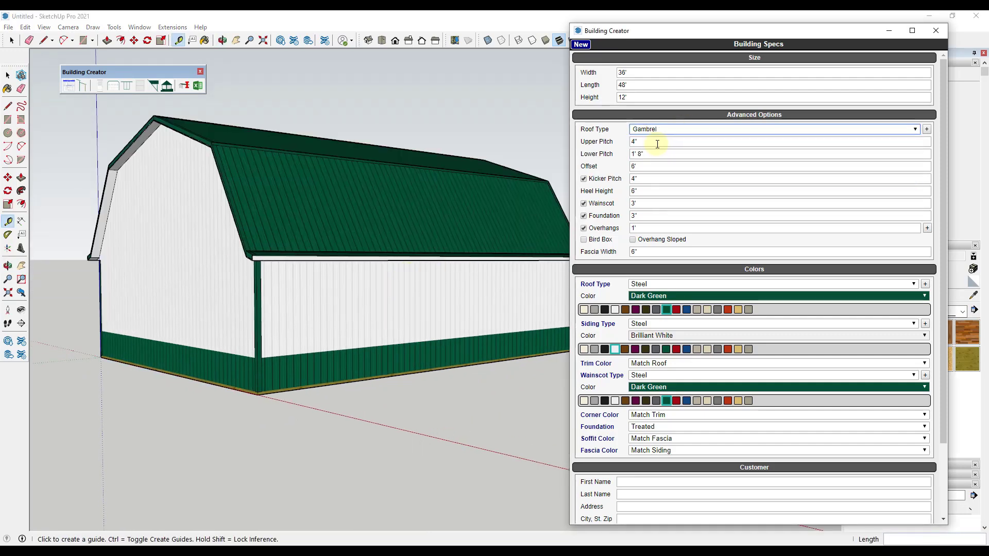
{"action": "left_click", "coordinate": [660, 130]}
{"action": "left_click", "coordinate": [656, 137]}
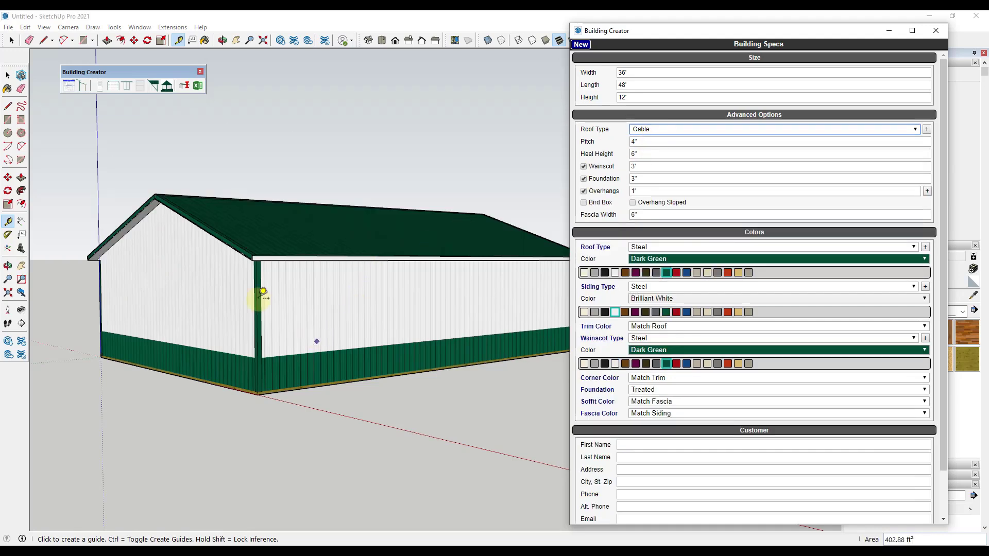
{"action": "scroll", "coordinate": [213, 271], "scroll_direction": "down", "scroll_amount": 3}
{"action": "middle_click_drag", "start_coordinate": [283, 249], "coordinate": [342, 254]}
Steepen the gable roof pitch to 6" and toggle the wainscot off and on
{"action": "left_click", "coordinate": [668, 141]}
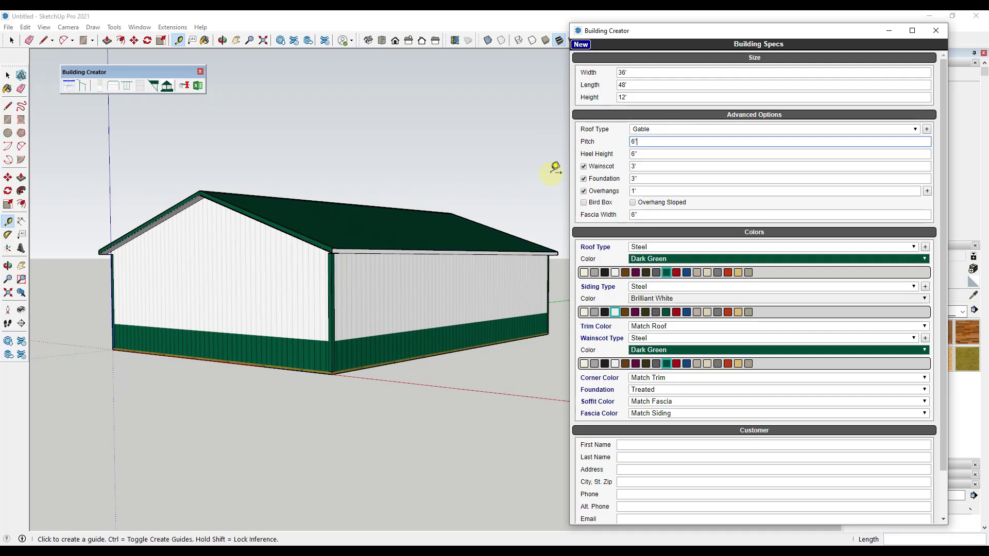
{"action": "key", "text": "Tab"}
{"action": "middle_click_drag", "start_coordinate": [322, 250], "coordinate": [355, 253]}
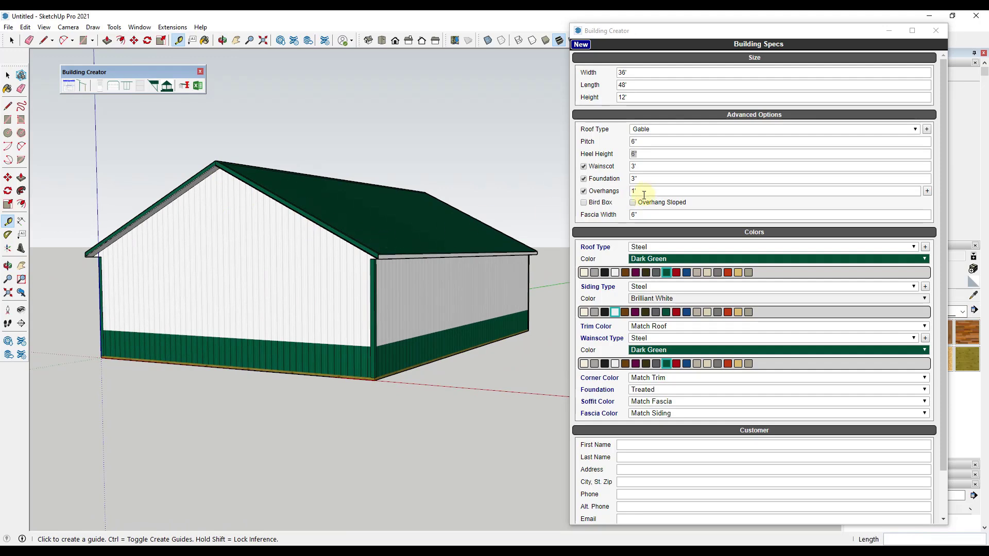
{"action": "left_click", "coordinate": [584, 166]}
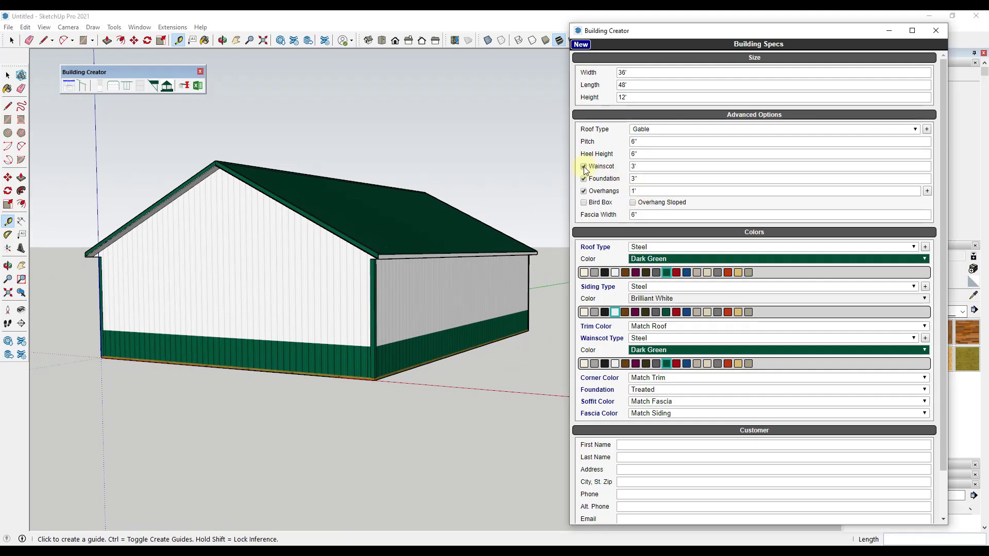
{"action": "left_click", "coordinate": [584, 167]}
Toggle the Foundation option off and back on
{"action": "left_click", "coordinate": [584, 178]}
{"action": "left_click", "coordinate": [584, 179]}
{"action": "scroll", "coordinate": [368, 379], "scroll_direction": "up", "scroll_amount": 5}
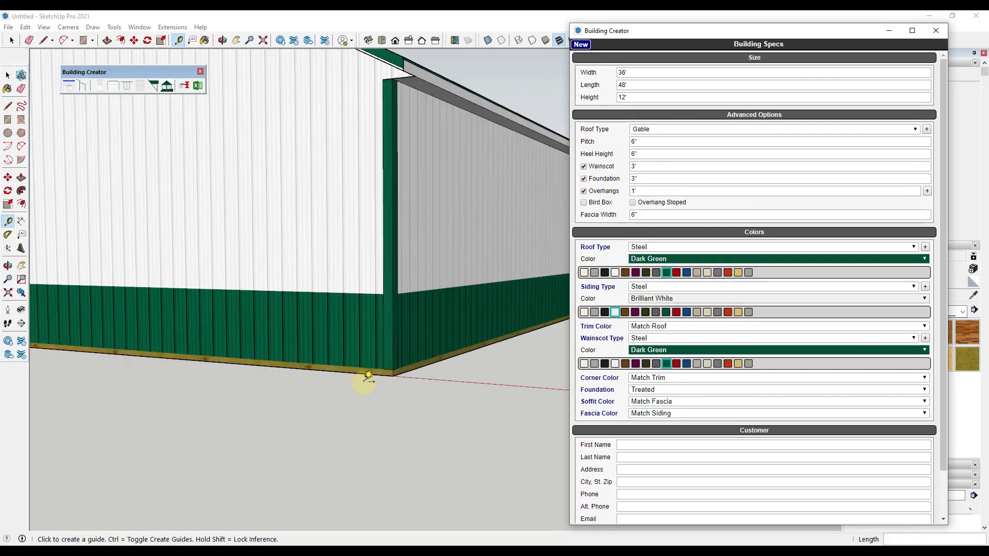
{"action": "scroll", "coordinate": [368, 378], "scroll_direction": "down", "scroll_amount": 3}
{"action": "middle_click_drag", "start_coordinate": [402, 343], "coordinate": [420, 358]}
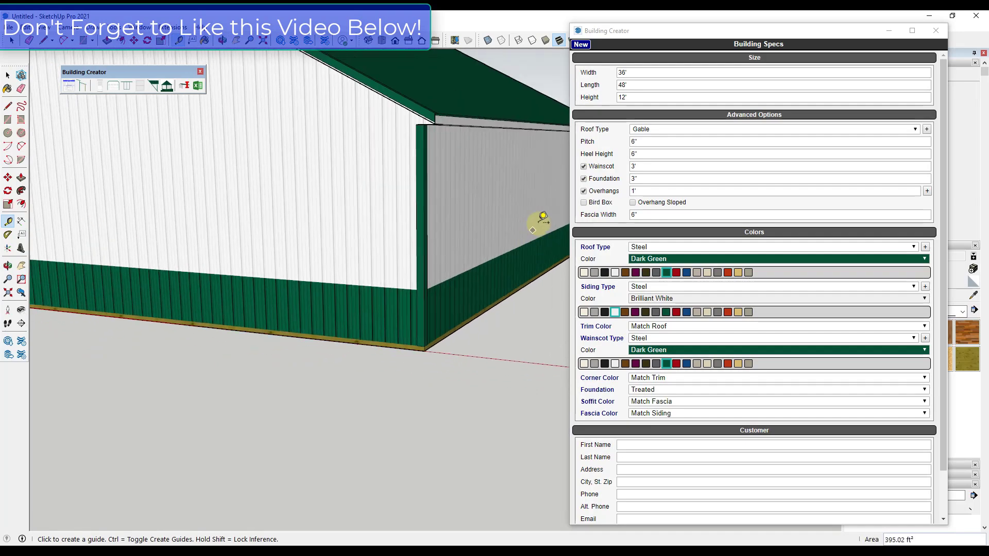
Turn off Overhangs, inspect the eaves, and enable the Bird Box option
{"action": "left_click", "coordinate": [583, 191]}
{"action": "scroll", "coordinate": [486, 198], "scroll_direction": "down", "scroll_amount": 2}
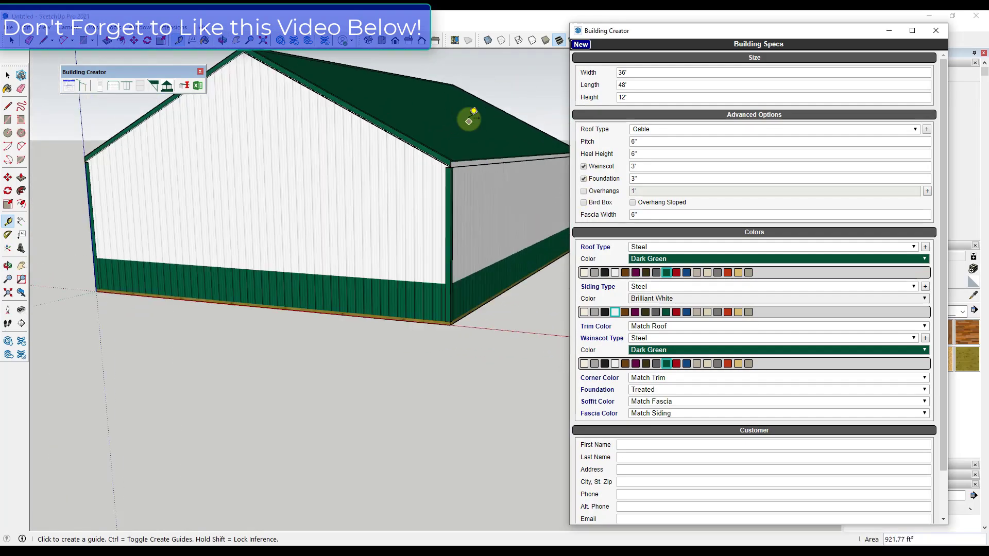
{"action": "scroll", "coordinate": [474, 165], "scroll_direction": "up", "scroll_amount": 4}
{"action": "scroll", "coordinate": [481, 157], "scroll_direction": "up", "scroll_amount": 2}
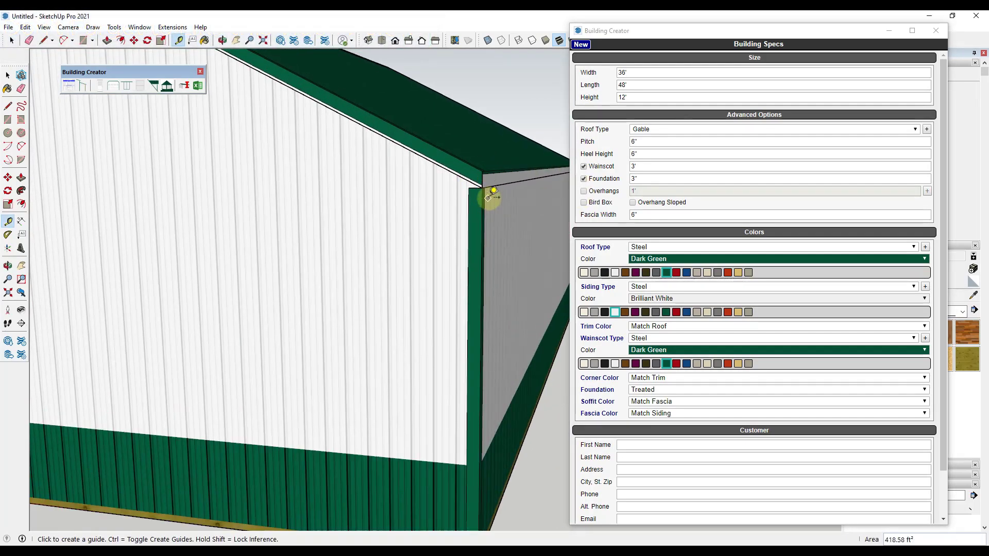
{"action": "scroll", "coordinate": [473, 206], "scroll_direction": "down", "scroll_amount": 5}
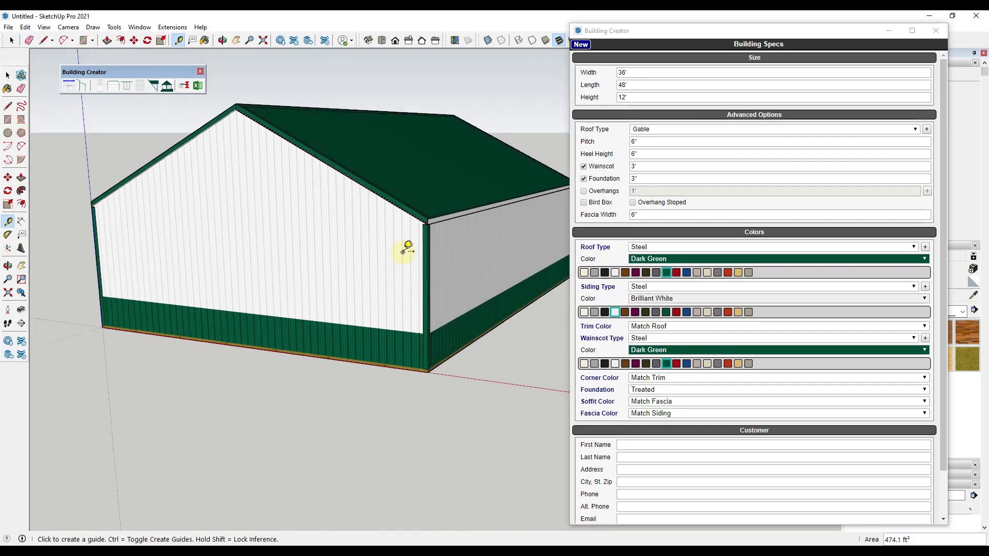
{"action": "scroll", "coordinate": [360, 237], "scroll_direction": "down", "scroll_amount": 2}
{"action": "scroll", "coordinate": [330, 227], "scroll_direction": "up", "scroll_amount": 2}
{"action": "left_click", "coordinate": [584, 203]}
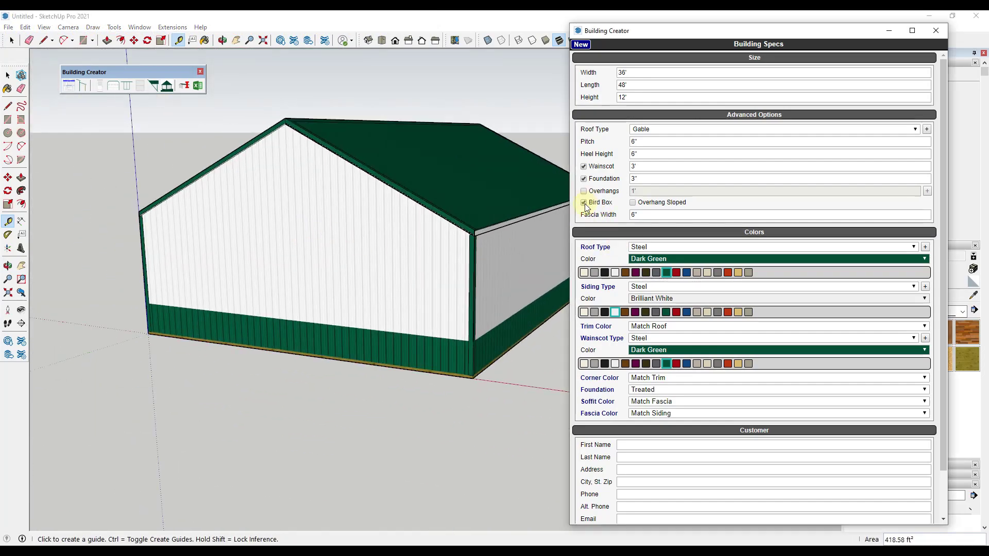
Cycle the roof through Ash Gray, Black, White and Brown to Dark Red, then make siding Dark Red
{"action": "scroll", "coordinate": [403, 223], "scroll_direction": "down", "scroll_amount": 2}
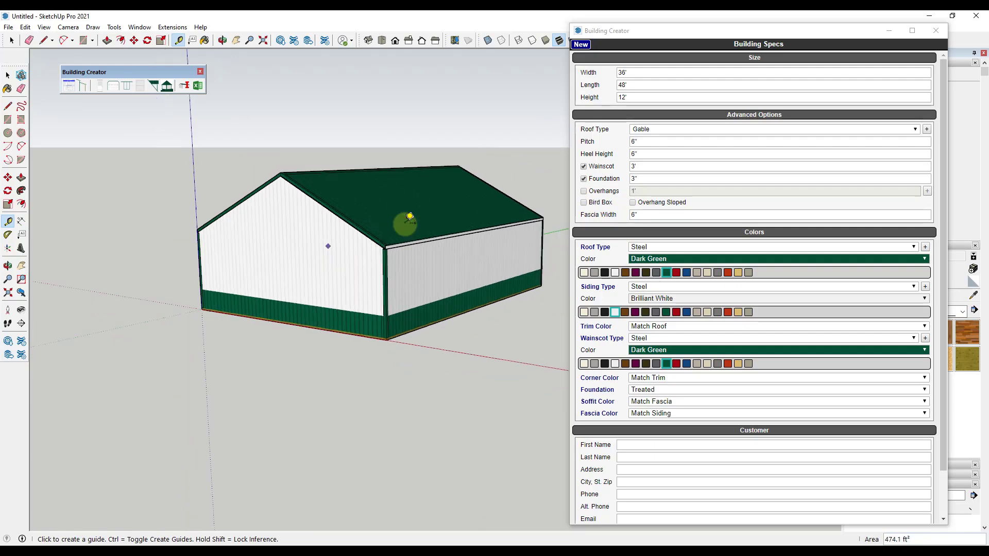
{"action": "scroll", "coordinate": [441, 223], "scroll_direction": "up", "scroll_amount": 2}
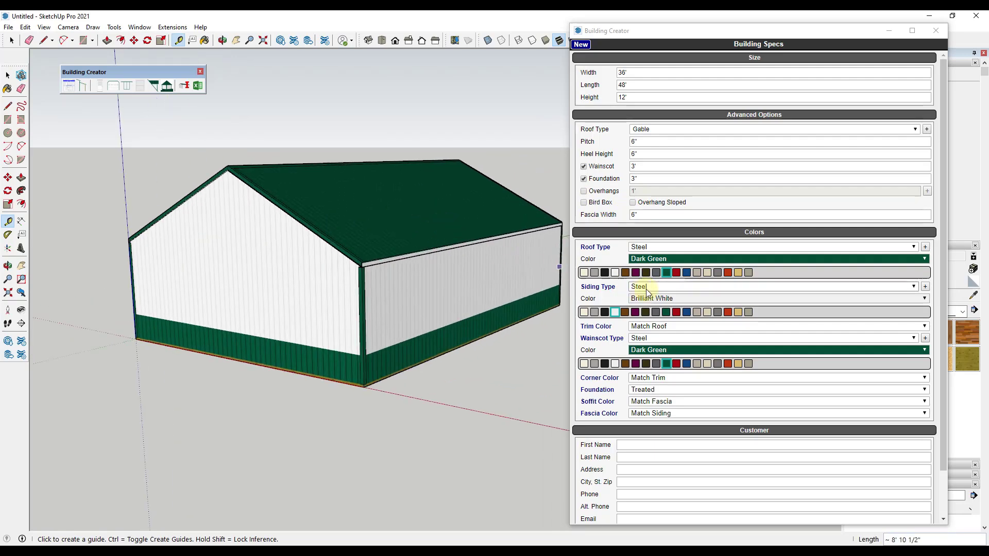
{"action": "left_click", "coordinate": [594, 272]}
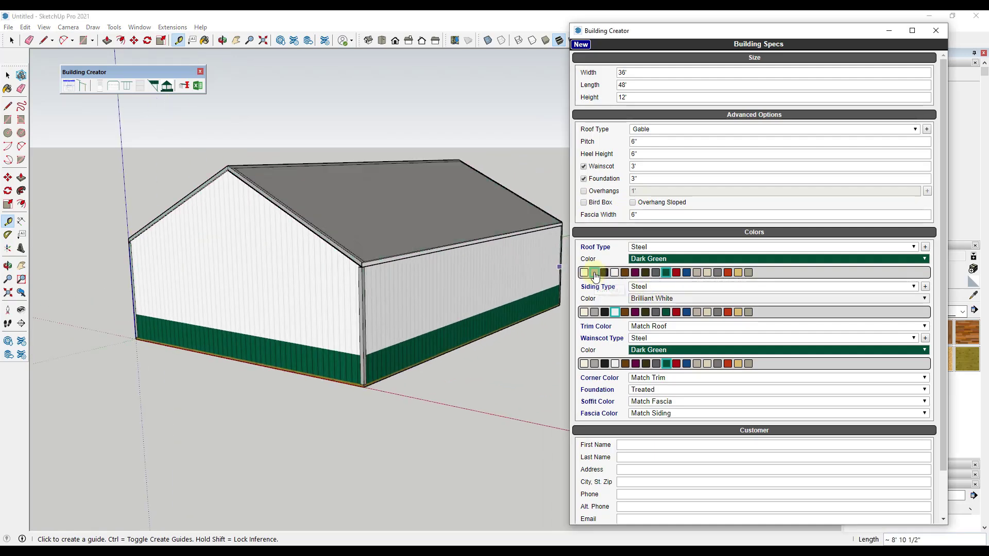
{"action": "left_click", "coordinate": [605, 273]}
{"action": "left_click", "coordinate": [615, 273]}
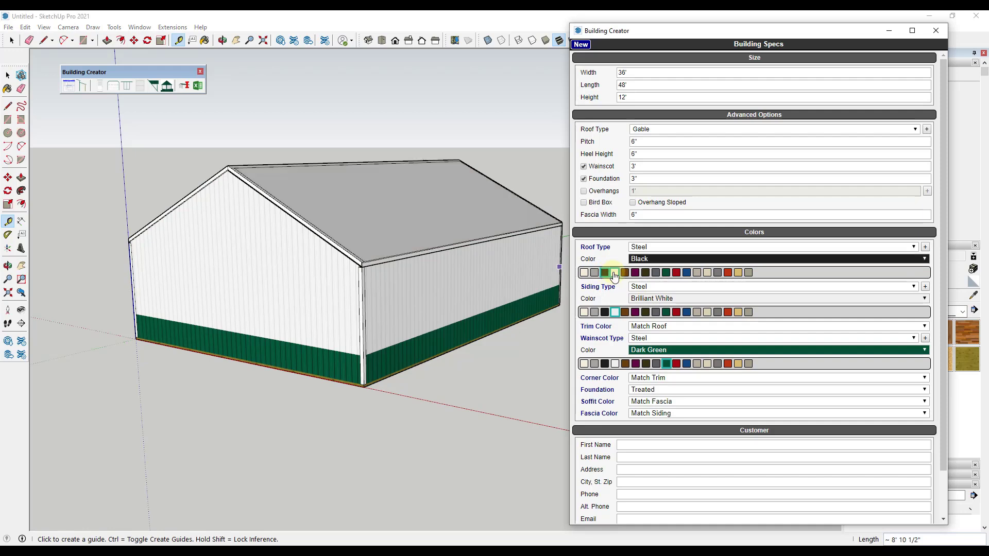
{"action": "left_click", "coordinate": [624, 273]}
{"action": "left_click", "coordinate": [676, 273]}
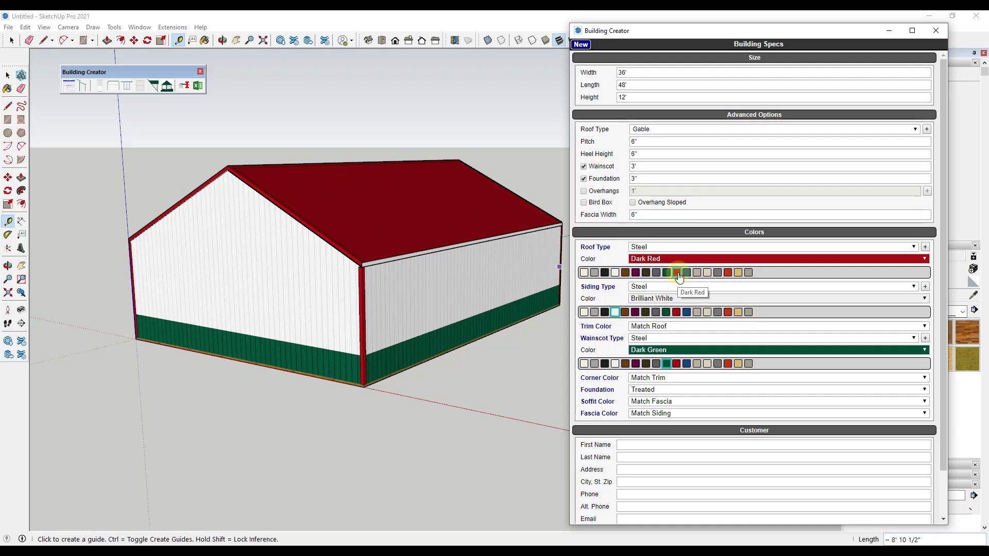
{"action": "left_click", "coordinate": [676, 313]}
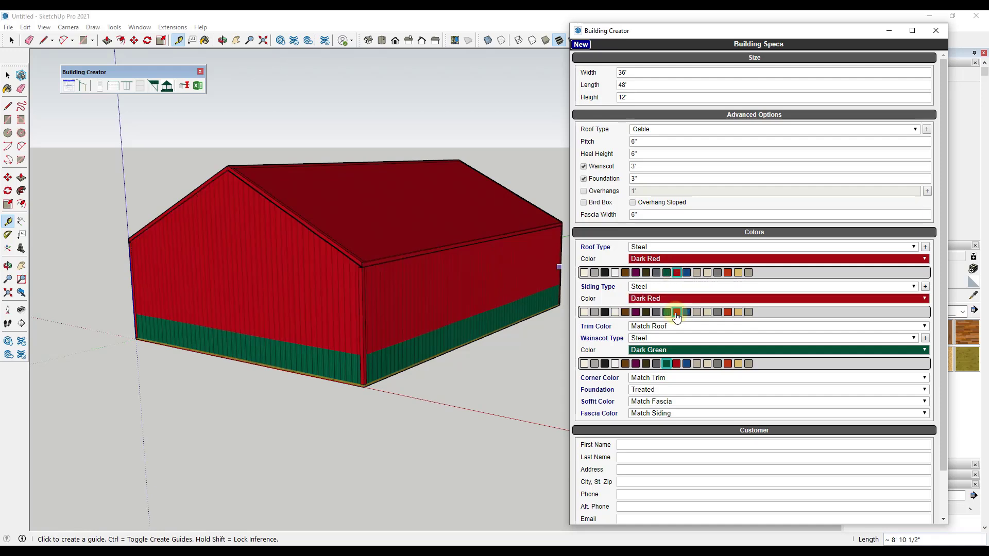
Make the siding white and preview Vinyl, T1-11, Brick and Block wainscot materials
{"action": "left_click", "coordinate": [584, 312]}
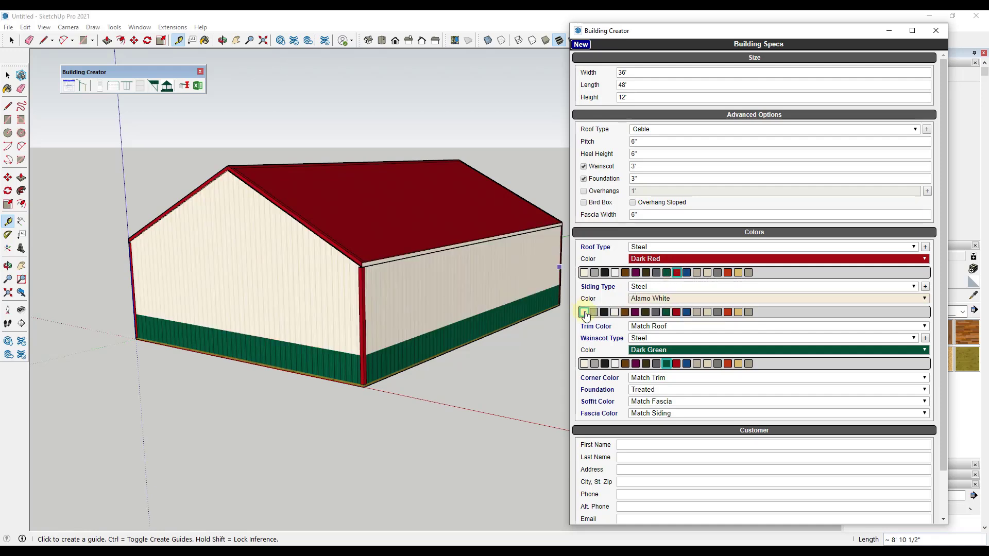
{"action": "left_click", "coordinate": [666, 338]}
{"action": "left_click", "coordinate": [649, 355]}
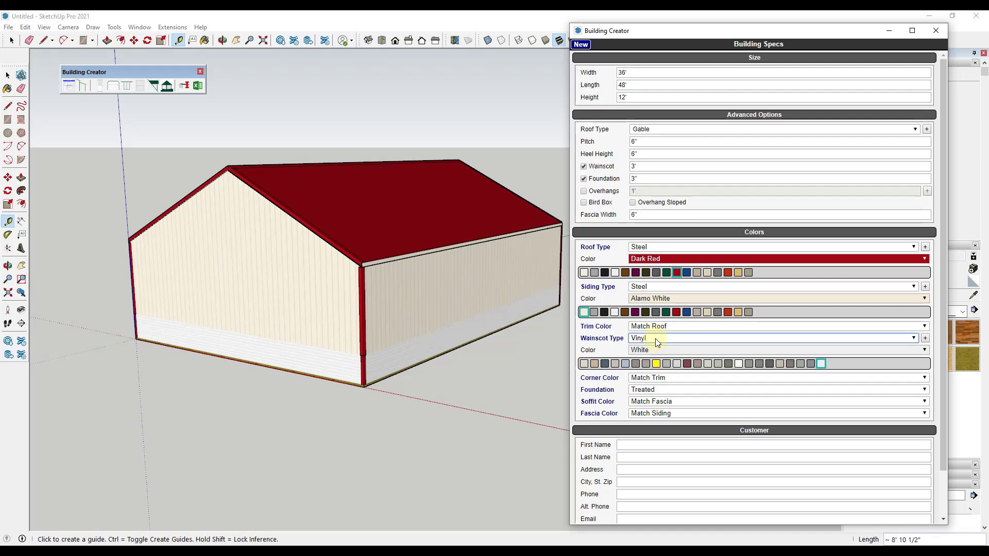
{"action": "left_click", "coordinate": [655, 338]}
{"action": "left_click", "coordinate": [658, 363]}
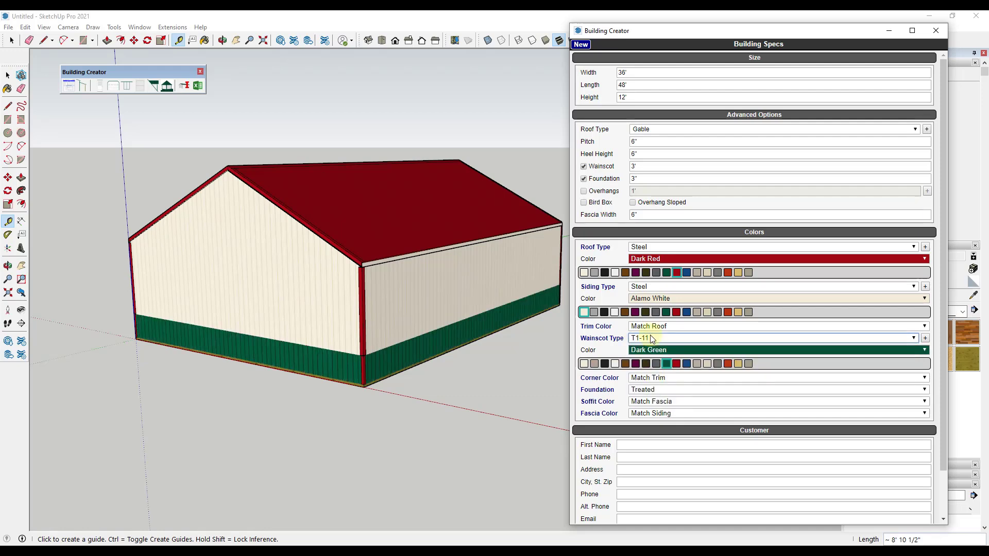
{"action": "left_click", "coordinate": [650, 338]}
{"action": "left_click", "coordinate": [650, 381]}
{"action": "left_click", "coordinate": [650, 339]}
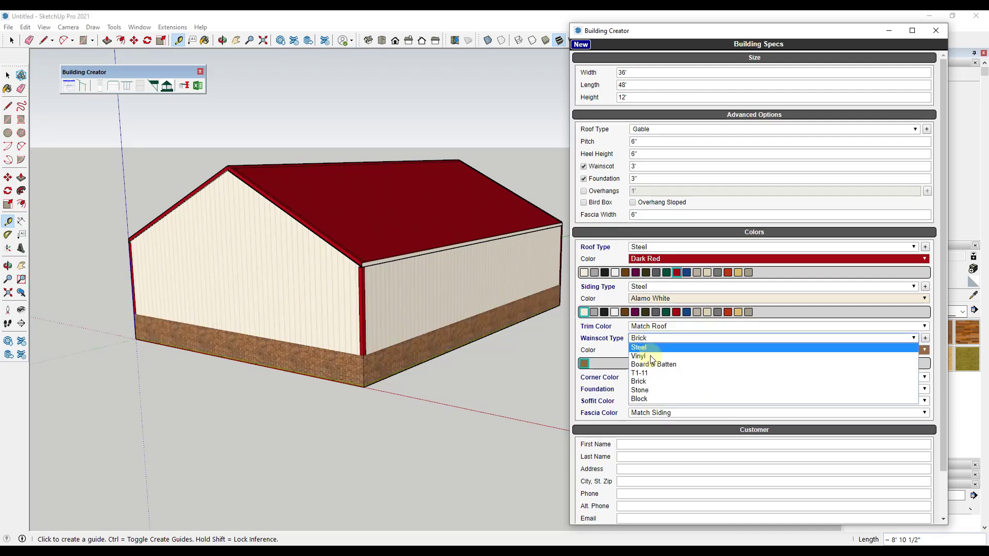
{"action": "left_click", "coordinate": [639, 399]}
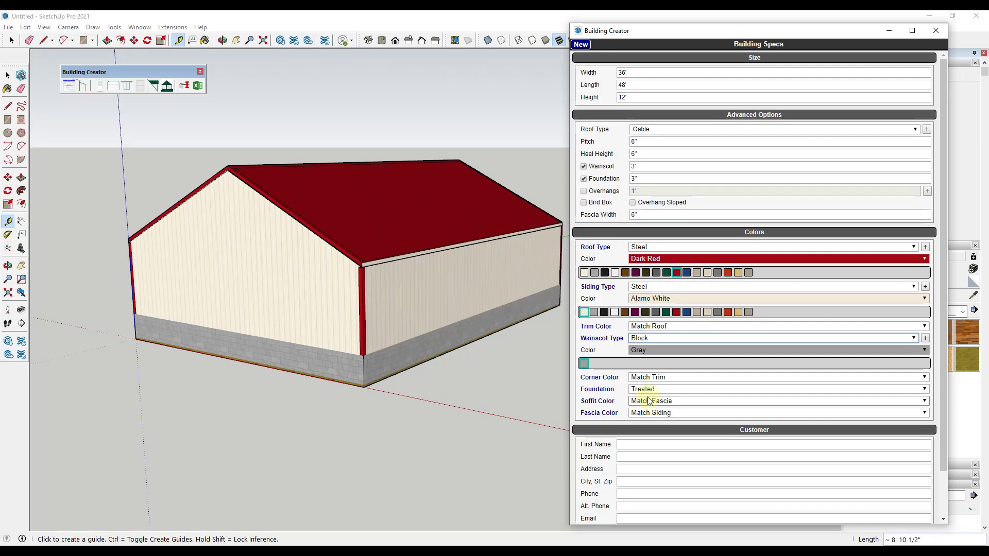
Set the wainscot back to Steel in Dark Red
{"action": "left_click", "coordinate": [645, 338]}
{"action": "left_click", "coordinate": [650, 345]}
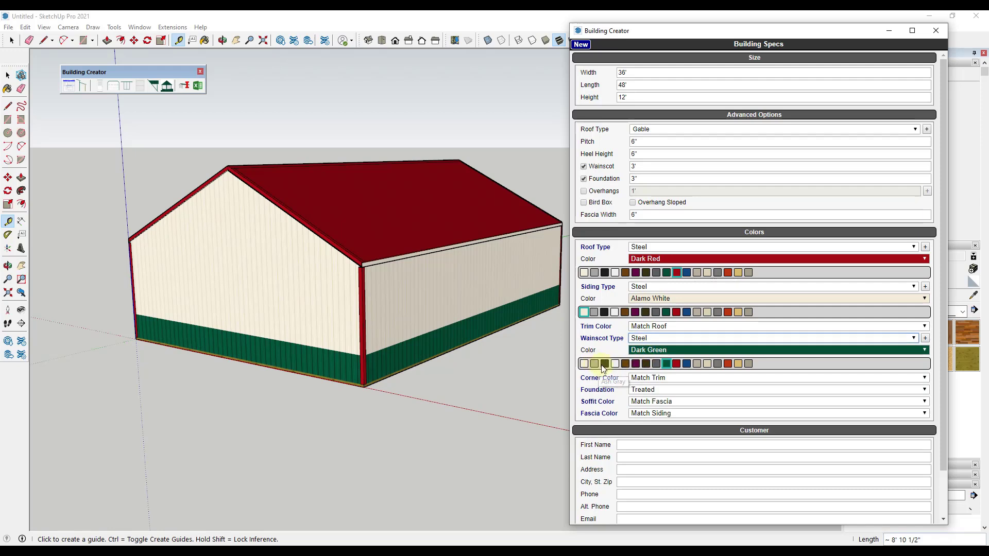
{"action": "left_click", "coordinate": [676, 363]}
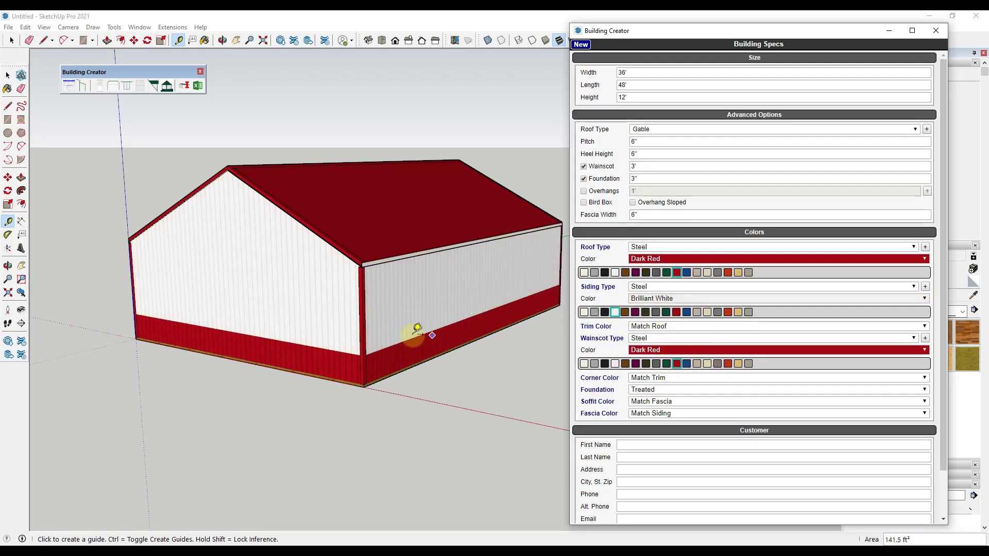
{"action": "middle_click_drag", "start_coordinate": [410, 335], "coordinate": [339, 272]}
{"action": "scroll", "coordinate": [408, 286], "scroll_direction": "up", "scroll_amount": 3}
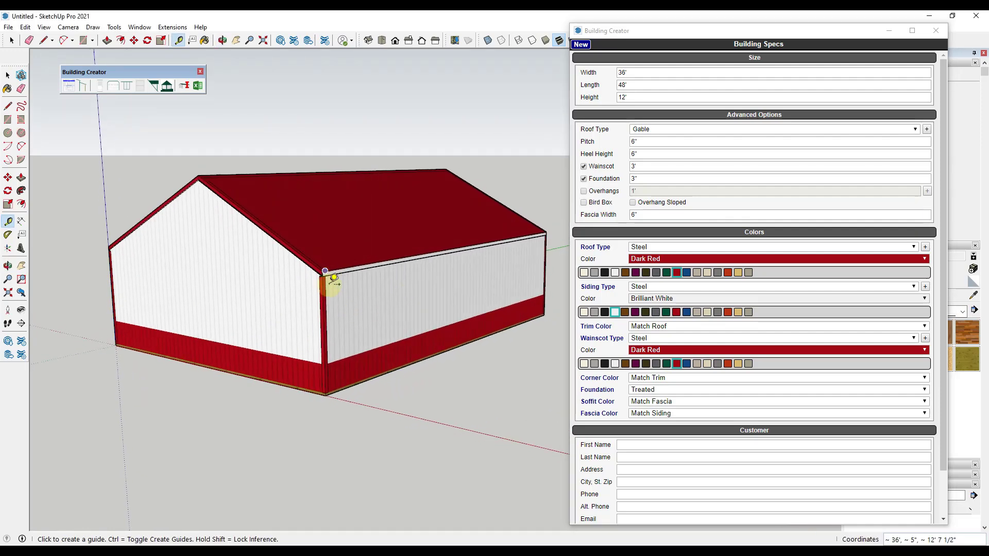
{"action": "left_click", "coordinate": [664, 378]}
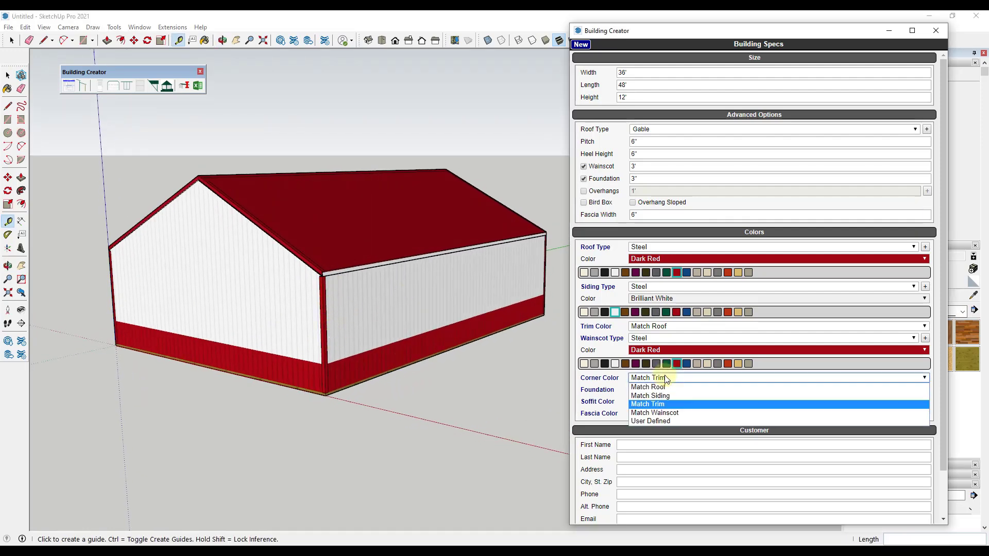
{"action": "left_click", "coordinate": [661, 386]}
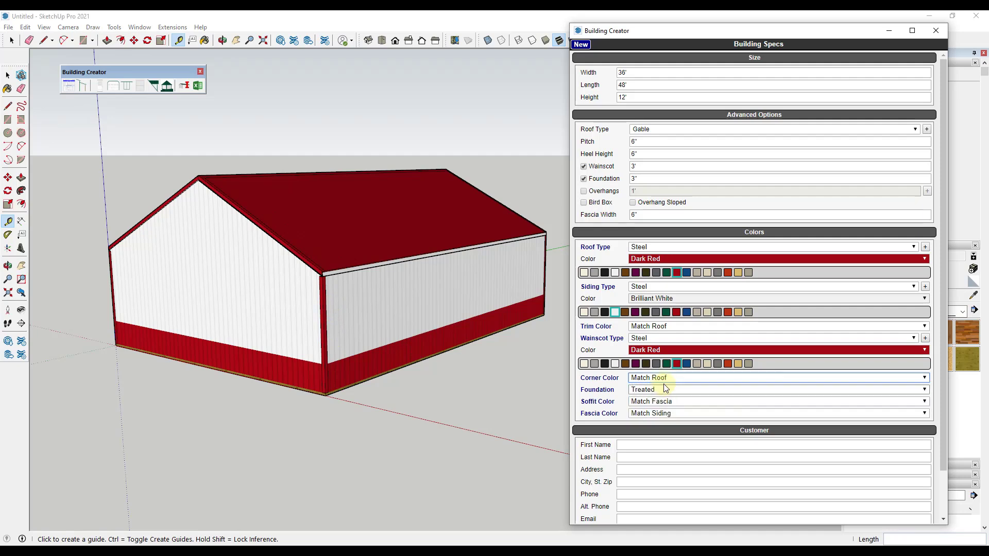
{"action": "left_click", "coordinate": [658, 378]}
{"action": "left_click", "coordinate": [649, 395]}
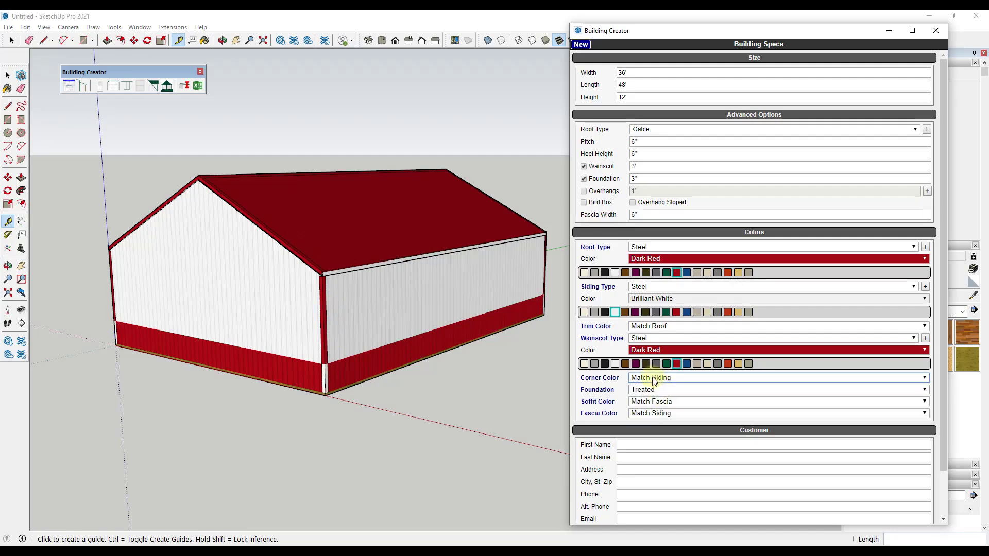
{"action": "left_click", "coordinate": [653, 379]}
{"action": "left_click", "coordinate": [650, 418]}
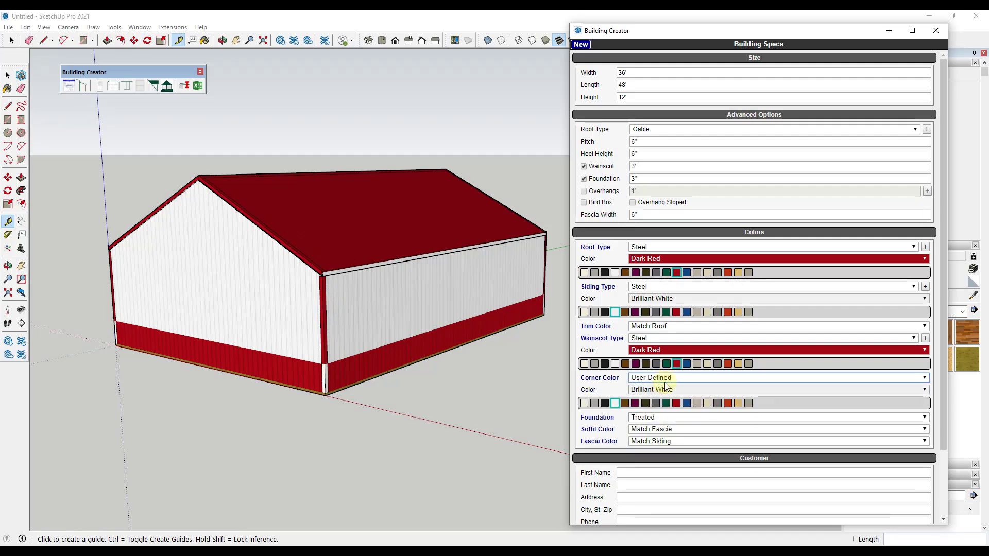
{"action": "left_click", "coordinate": [624, 403]}
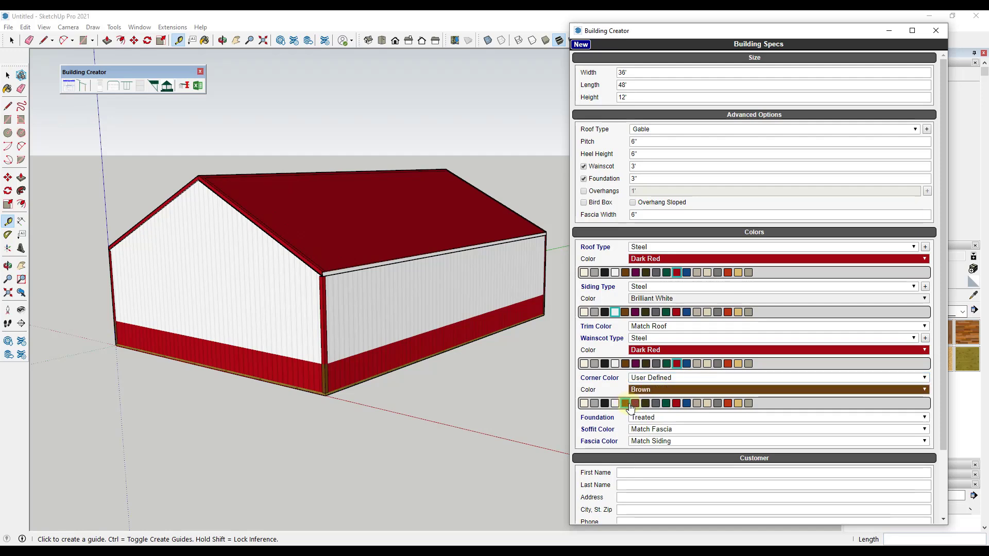
{"action": "left_click", "coordinate": [657, 403]}
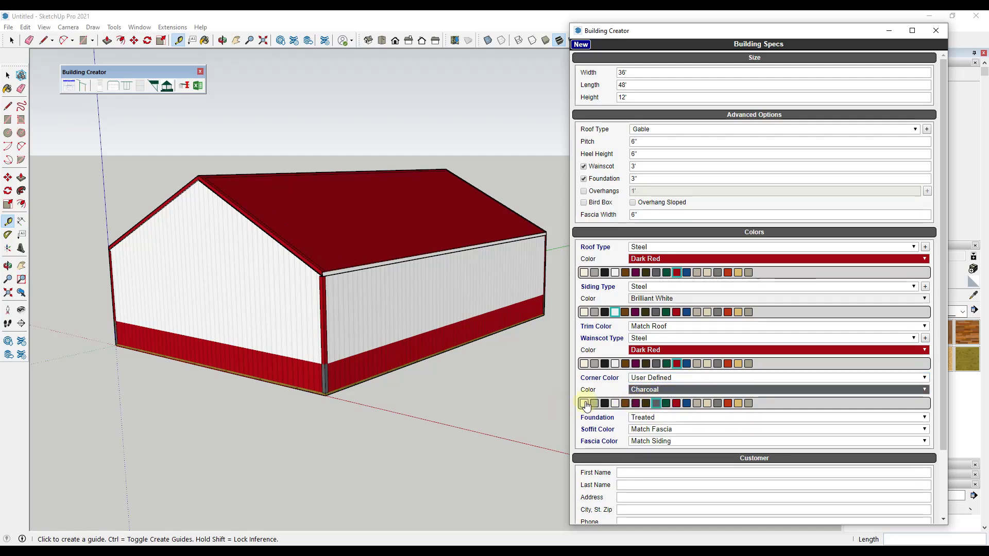
{"action": "left_click", "coordinate": [653, 378]}
{"action": "left_click", "coordinate": [657, 393]}
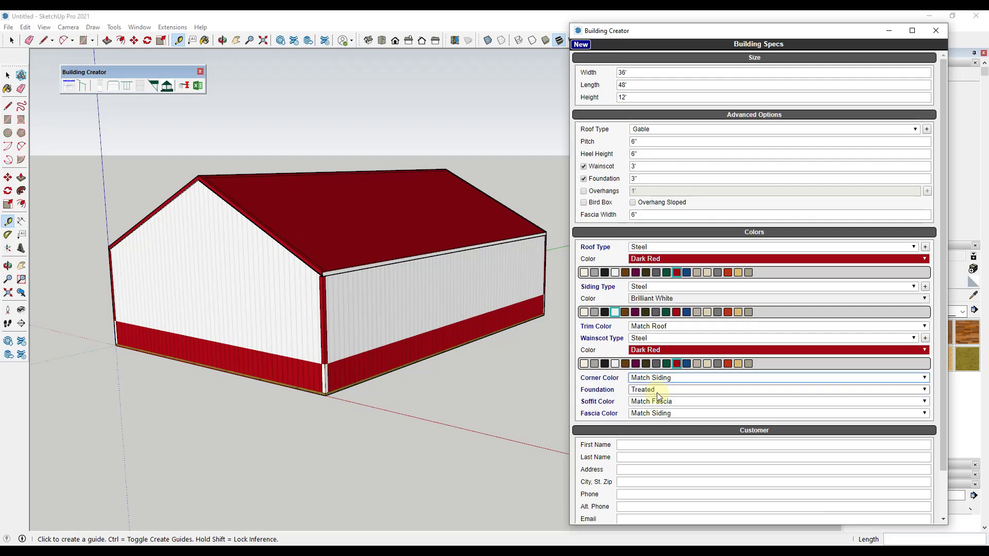
{"action": "left_click", "coordinate": [658, 378]}
{"action": "left_click", "coordinate": [663, 406]}
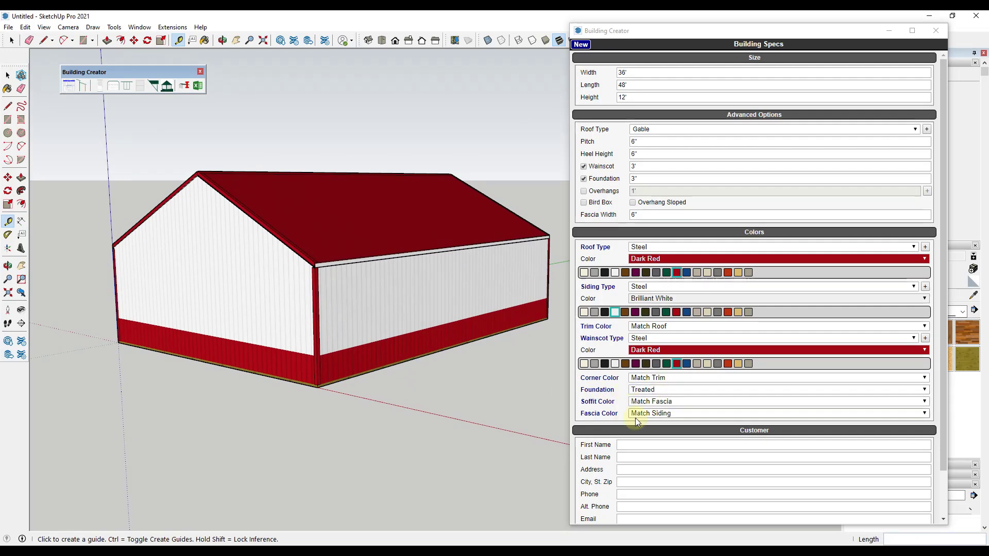
{"action": "middle_click_drag", "start_coordinate": [465, 361], "coordinate": [477, 284]}
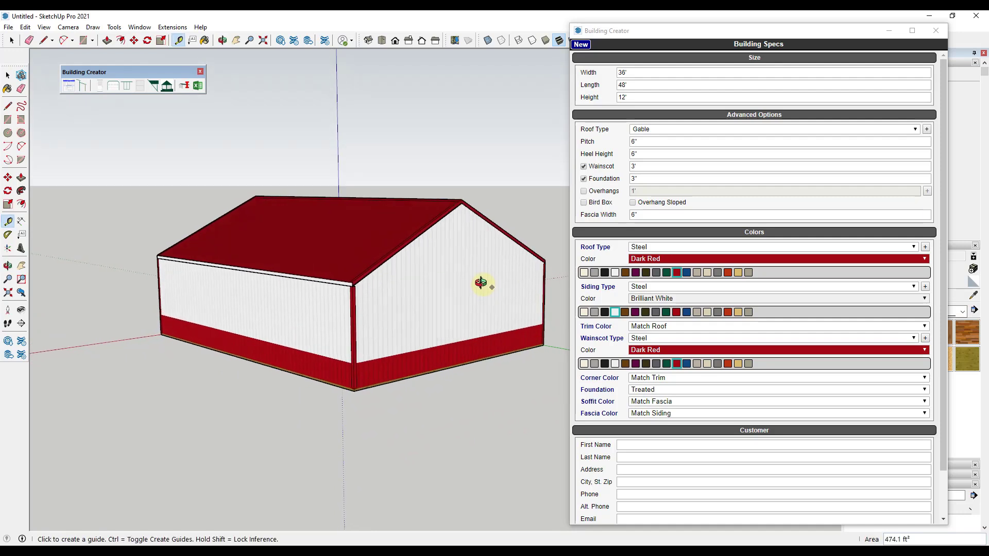
Start the Barn Door tool and enter an 18' distance along the end wall
{"action": "left_click", "coordinate": [127, 88]}
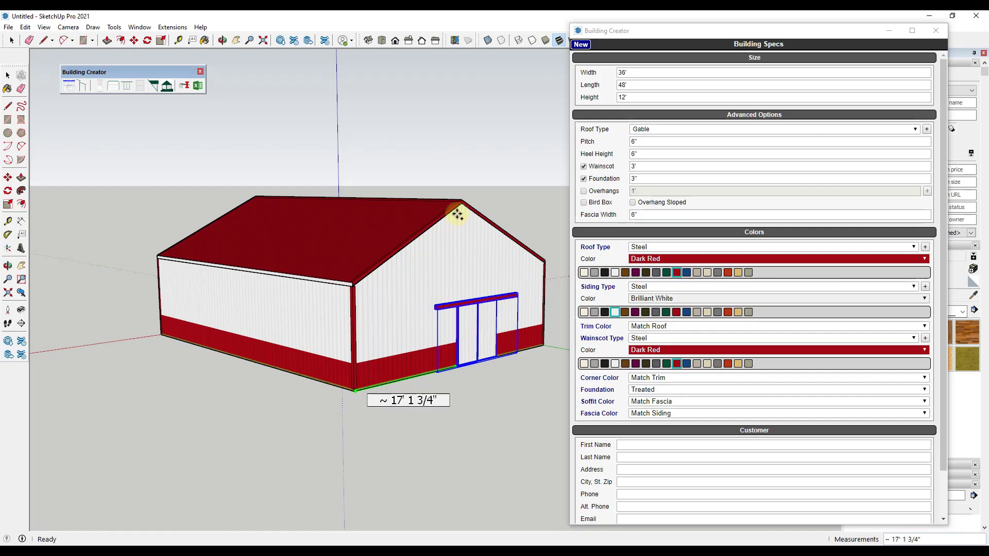
{"action": "type", "text": "18'"}
{"action": "key", "text": "Return"}
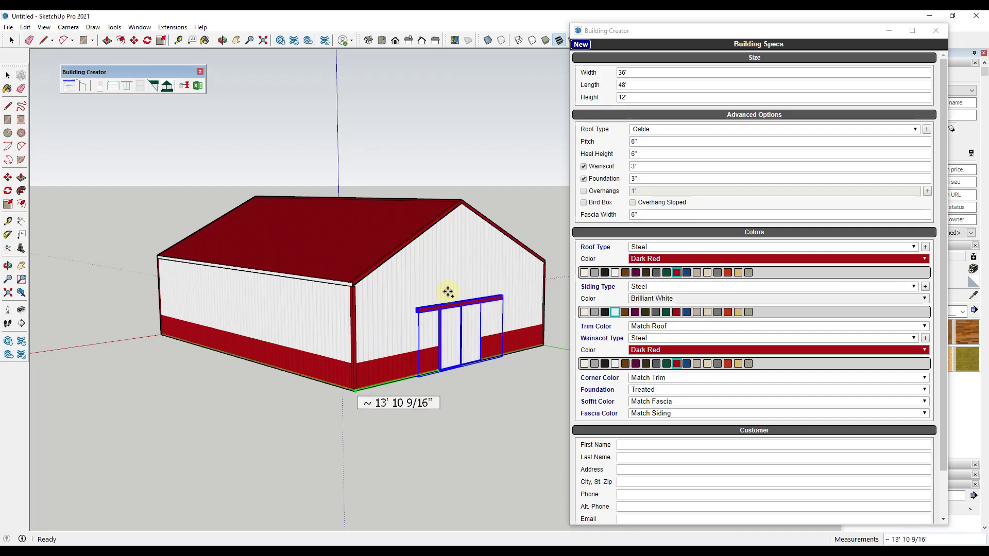
Place the barn door on the end wall, centred at 0" From Center
{"action": "left_click", "coordinate": [453, 291]}
{"action": "middle_click_drag", "start_coordinate": [453, 288], "coordinate": [380, 296]}
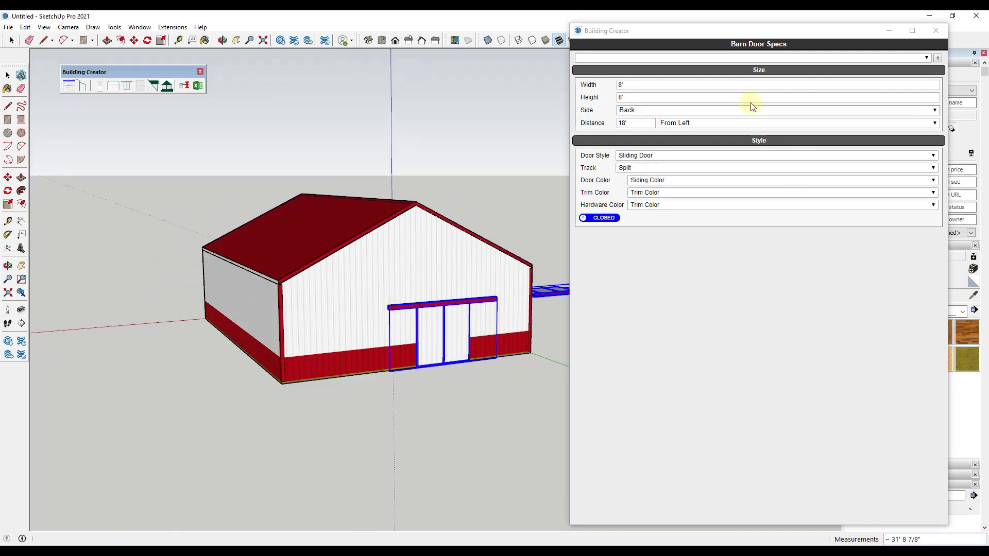
{"action": "left_click", "coordinate": [688, 125]}
{"action": "left_click", "coordinate": [920, 123]}
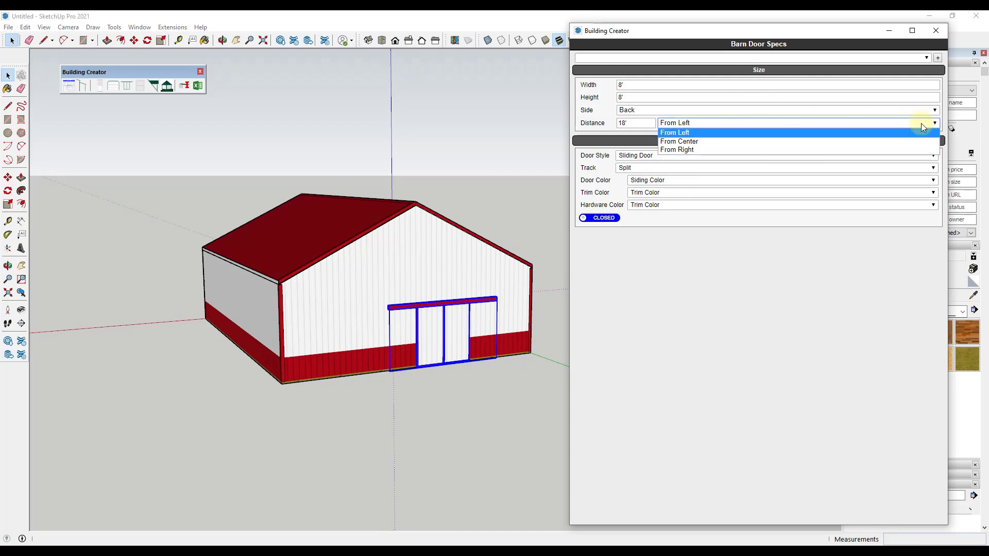
{"action": "left_click", "coordinate": [685, 142]}
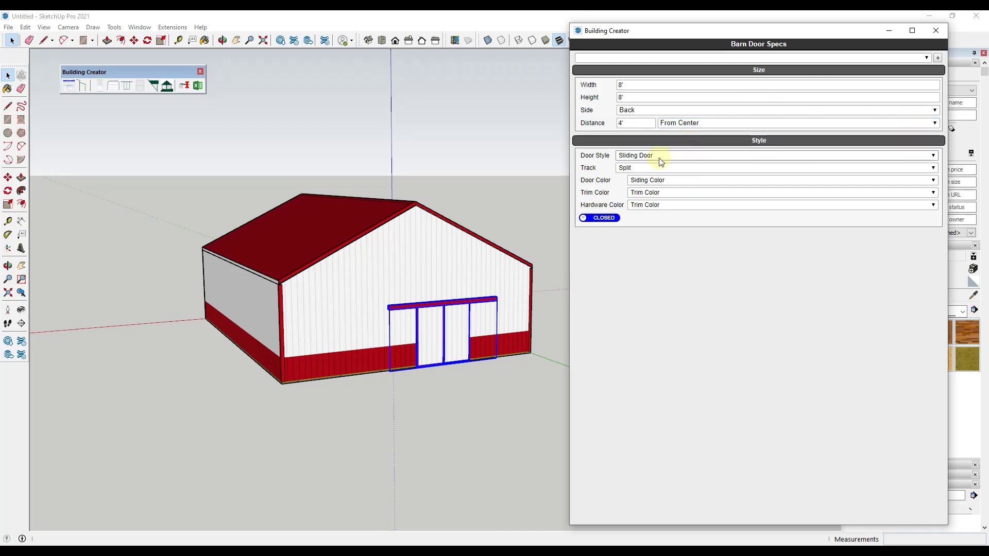
{"action": "double_click", "coordinate": [635, 125]}
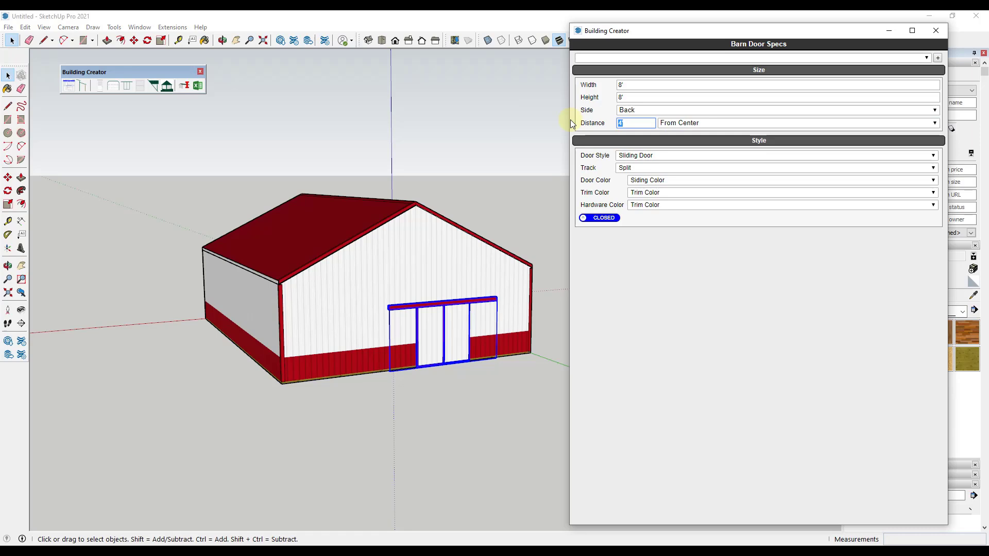
{"action": "type", "text": "0"}
{"action": "key", "text": "Tab"}
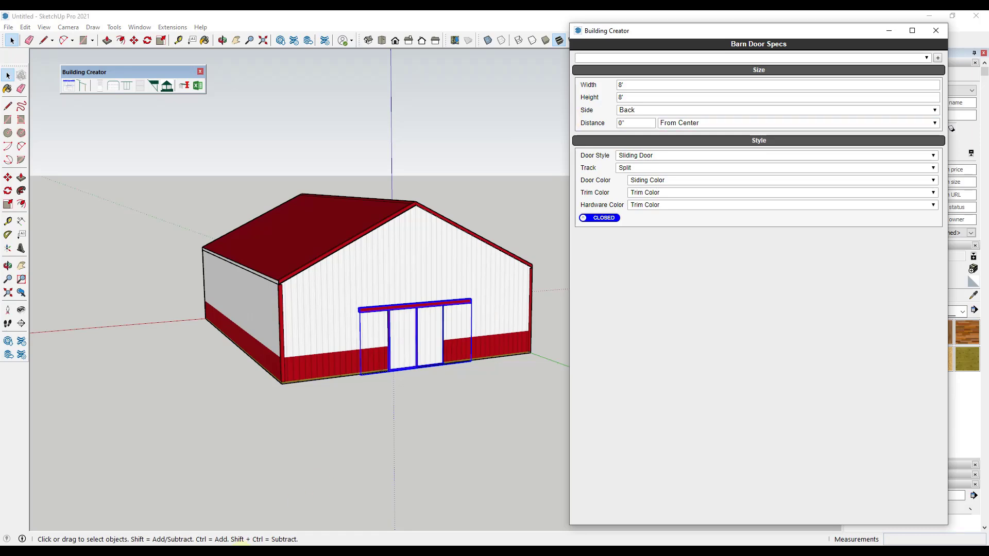
Make the barn door 12' wide and 10' tall, and slide it open
{"action": "middle_click_drag", "start_coordinate": [437, 373], "coordinate": [453, 242]}
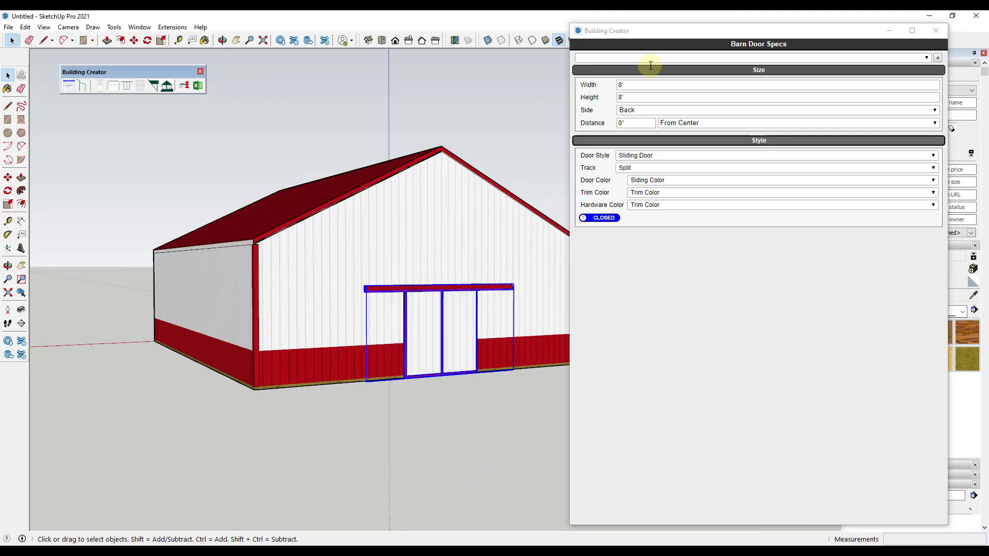
{"action": "left_click", "coordinate": [637, 85]}
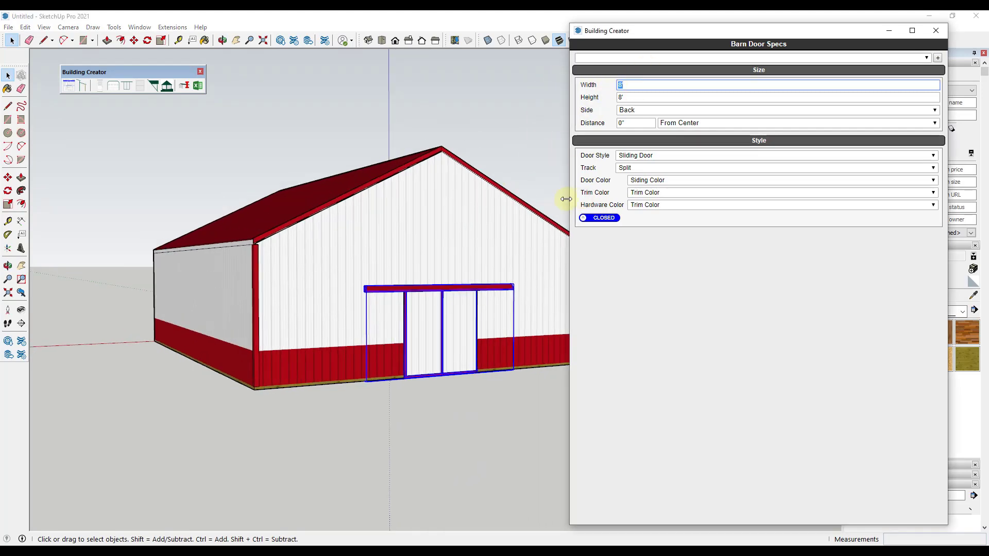
{"action": "key", "text": "Tab"}
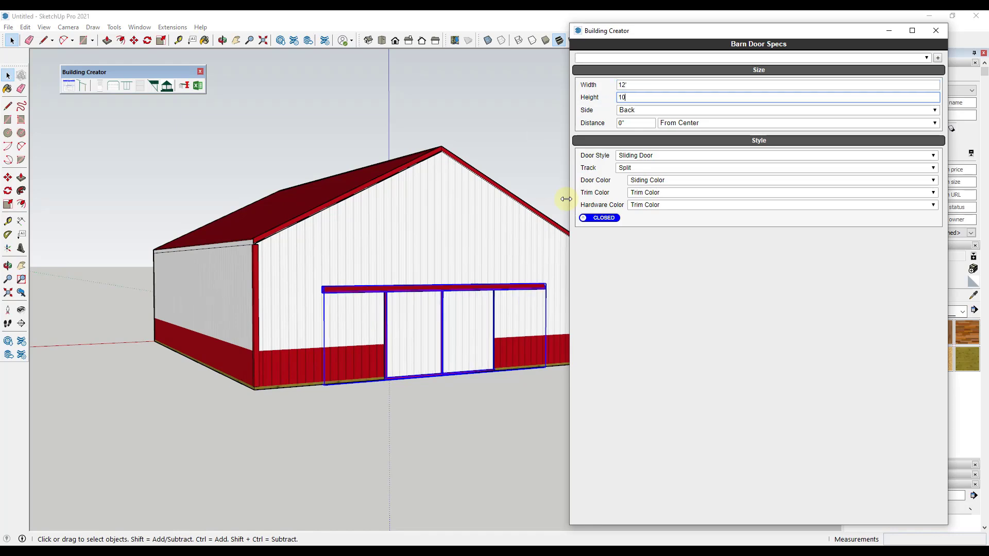
{"action": "type", "text": "10"}
{"action": "key", "text": "Tab"}
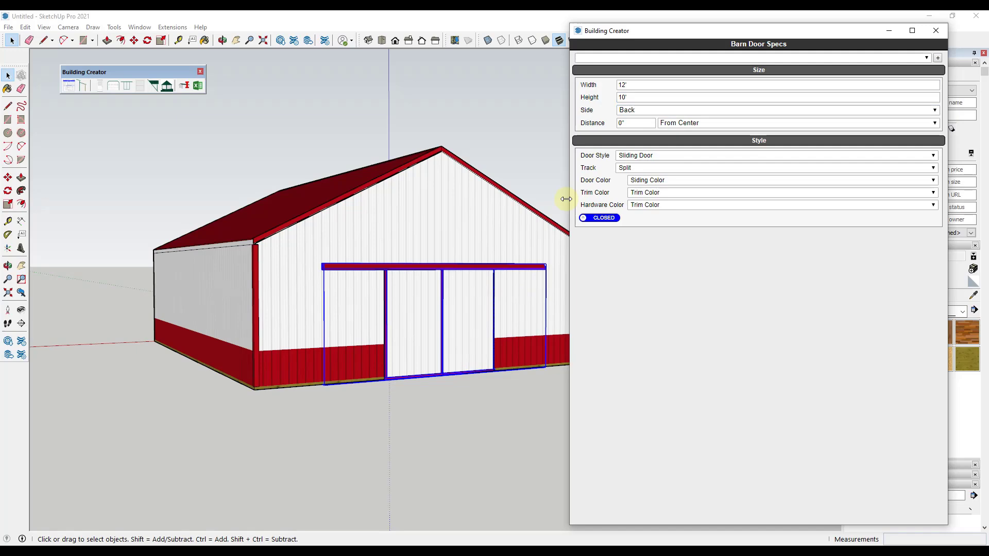
{"action": "middle_click_drag", "start_coordinate": [304, 425], "coordinate": [287, 413]}
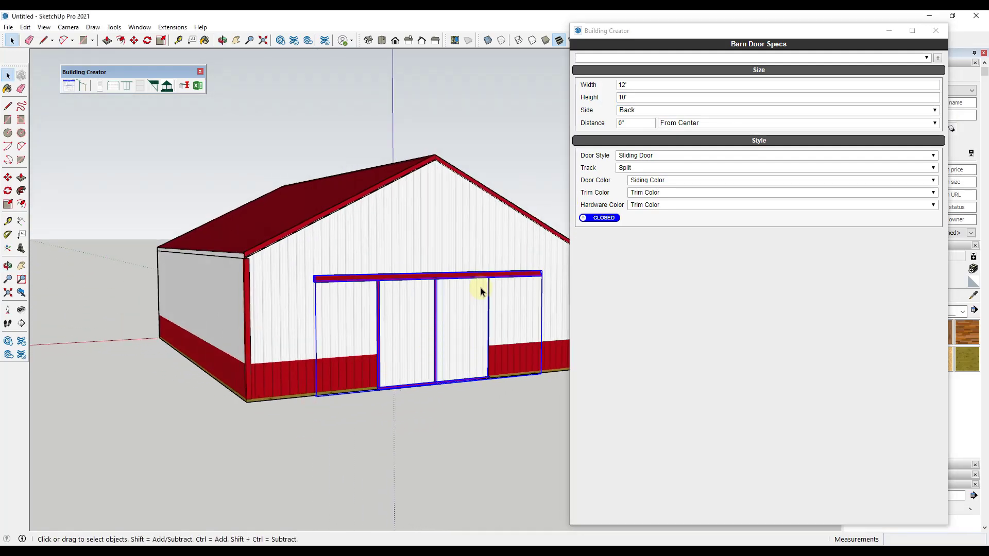
{"action": "left_click", "coordinate": [585, 220]}
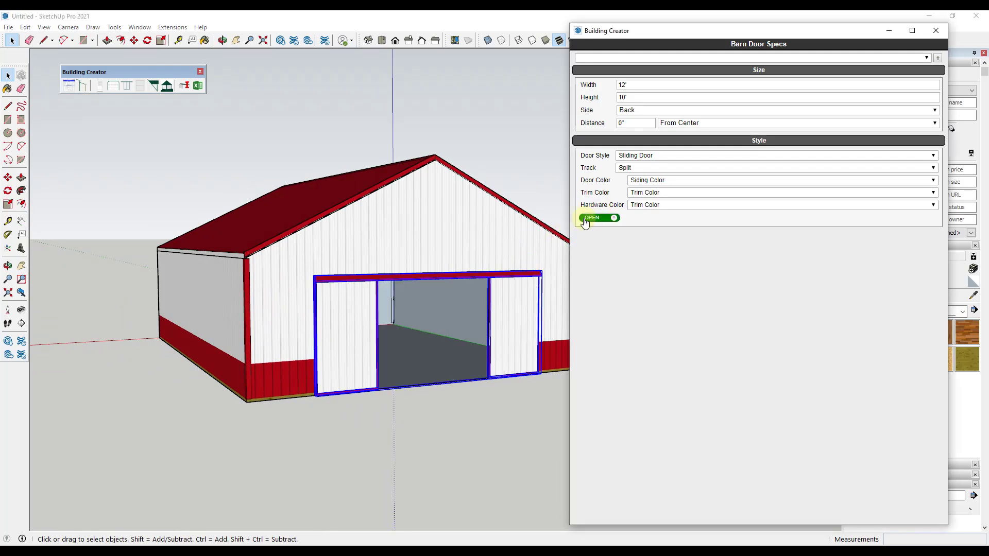
Slide the barn doors closed and then open again, leaving the door open
{"action": "left_click", "coordinate": [614, 221]}
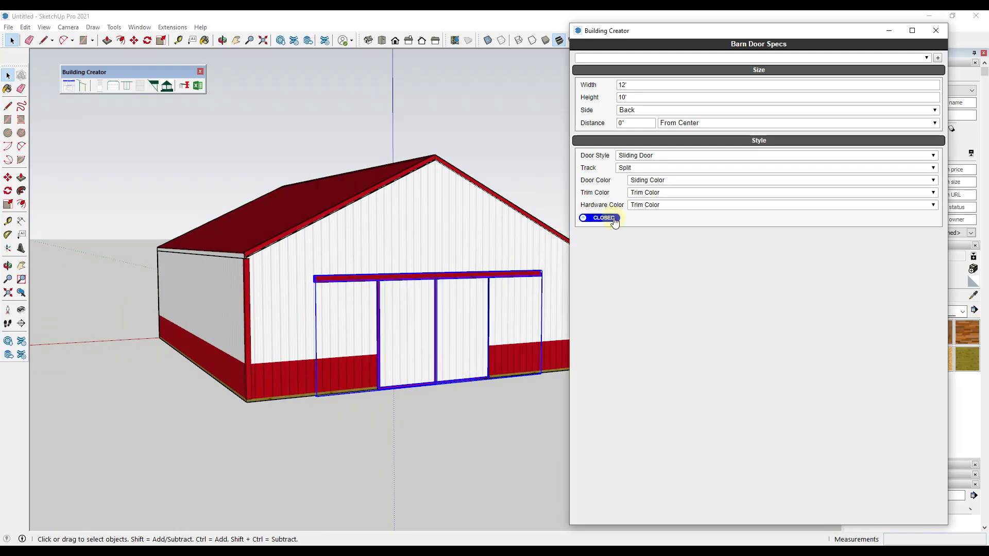
{"action": "left_click", "coordinate": [601, 218]}
{"action": "middle_click_drag", "start_coordinate": [404, 311], "coordinate": [453, 258]}
{"action": "scroll", "coordinate": [453, 257], "scroll_direction": "up", "scroll_amount": 2}
Try the Dutch, Bale and Window Bale door styles, then settle on Grid Glass Square
{"action": "left_click", "coordinate": [639, 155]}
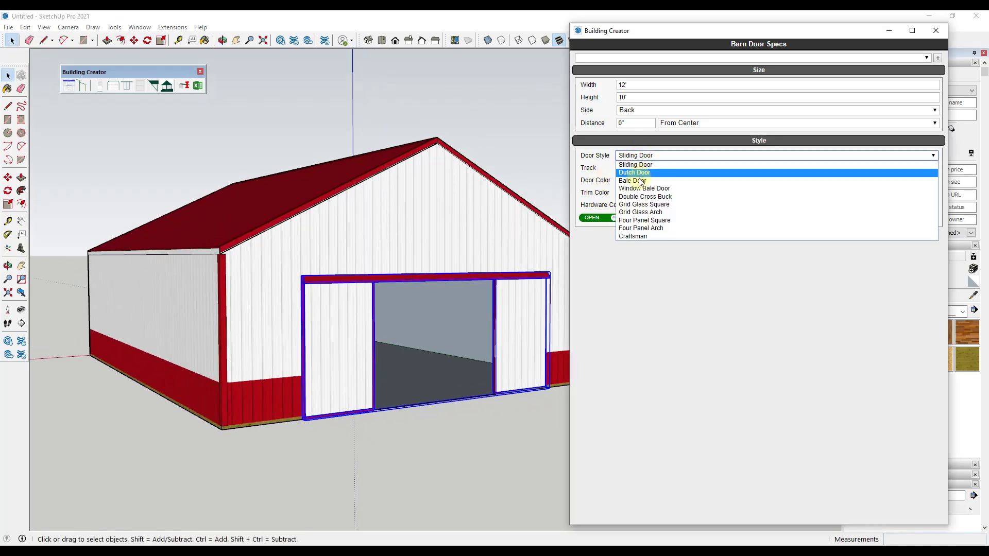
{"action": "left_click", "coordinate": [640, 173]}
{"action": "left_click", "coordinate": [641, 155]}
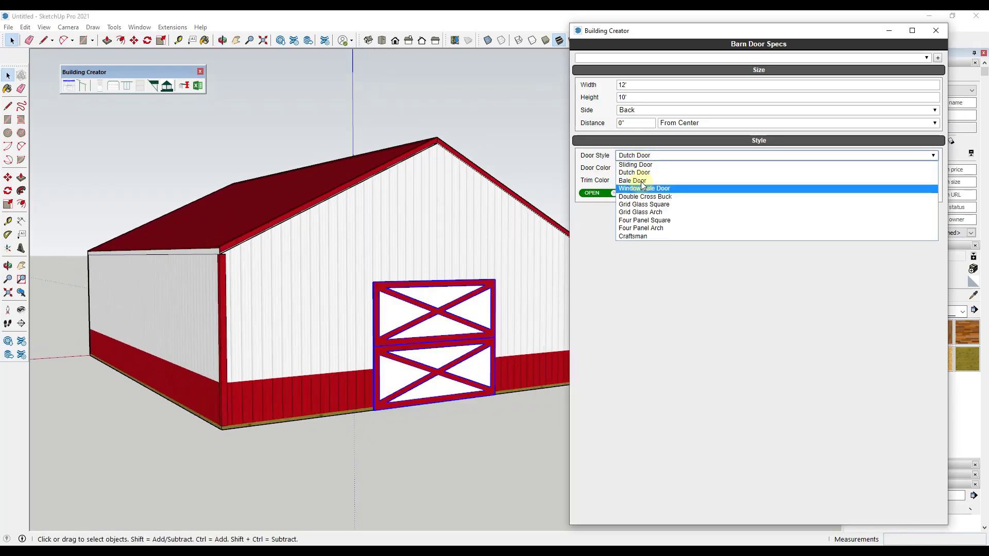
{"action": "left_click", "coordinate": [640, 181]}
{"action": "left_click", "coordinate": [641, 156]}
{"action": "left_click", "coordinate": [640, 188]}
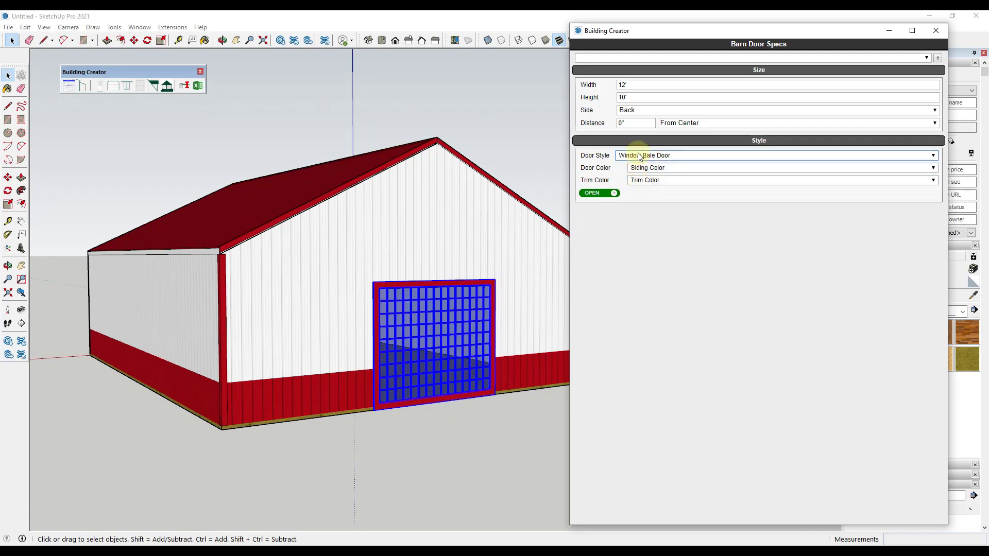
{"action": "left_click", "coordinate": [640, 156]}
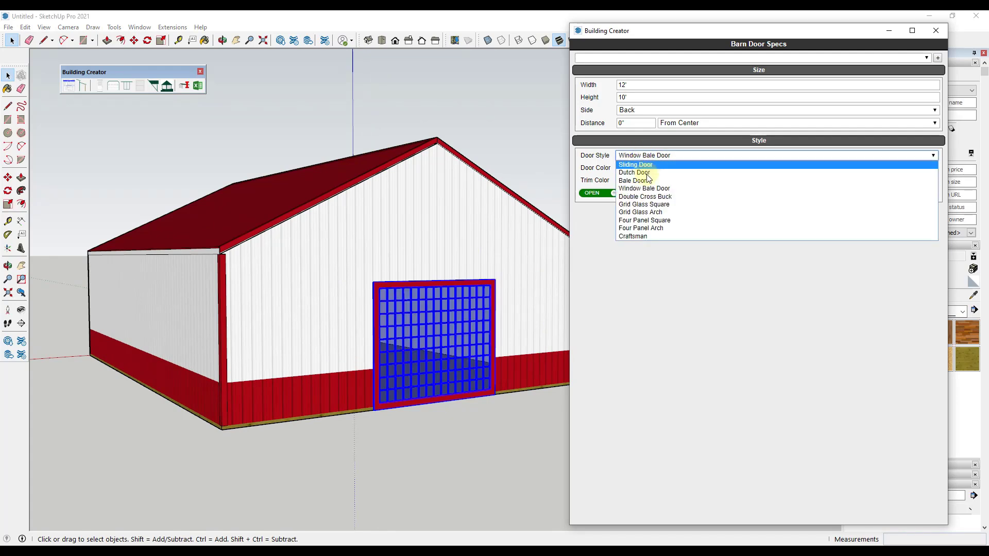
{"action": "left_click", "coordinate": [647, 204]}
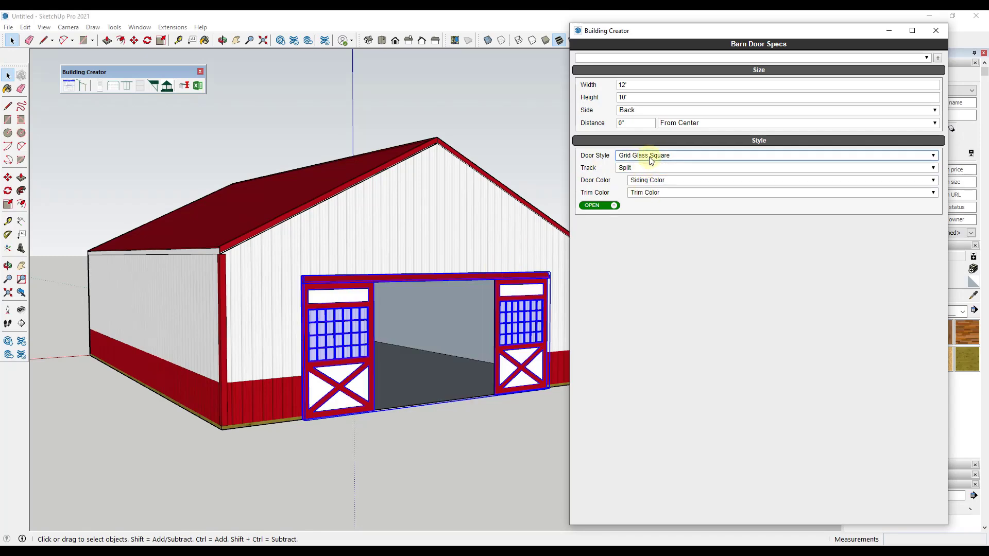
{"action": "scroll", "coordinate": [403, 331], "scroll_direction": "up", "scroll_amount": 3}
{"action": "scroll", "coordinate": [397, 322], "scroll_direction": "down", "scroll_amount": 3}
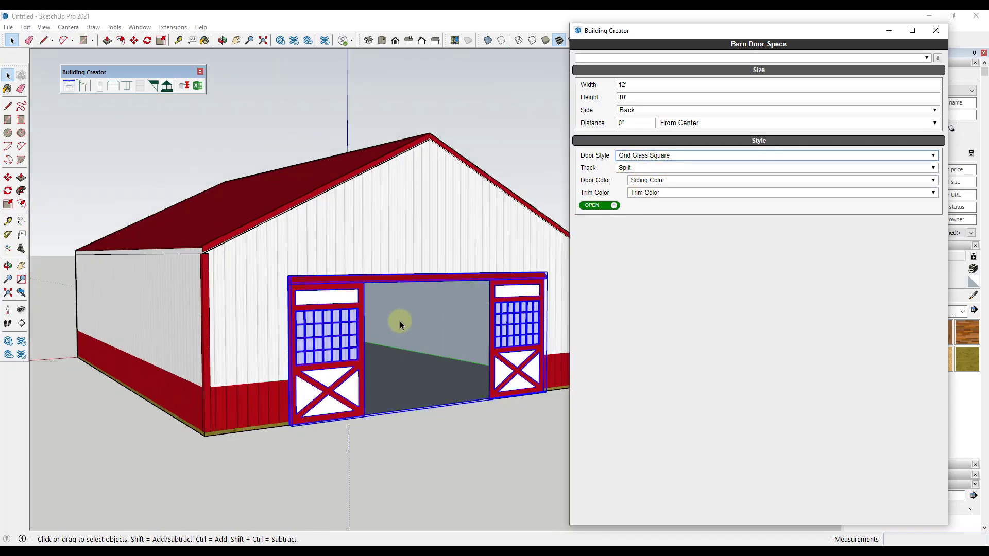
{"action": "middle_click_drag", "start_coordinate": [397, 322], "coordinate": [494, 325]}
Try the corner, roof and siding colour presets for the barn door trim
{"action": "left_click", "coordinate": [651, 192]}
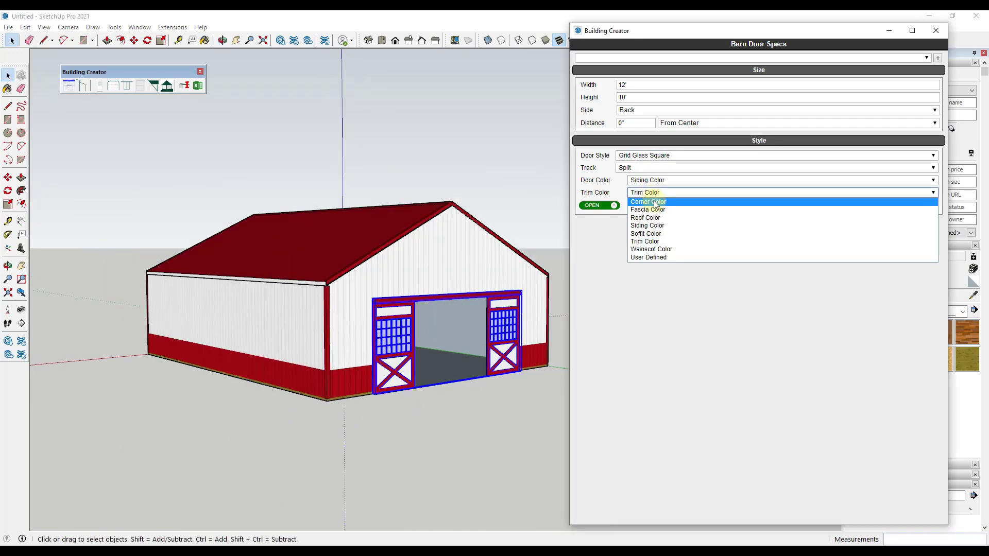
{"action": "left_click", "coordinate": [650, 202]}
{"action": "left_click", "coordinate": [653, 192]}
{"action": "left_click", "coordinate": [647, 218]}
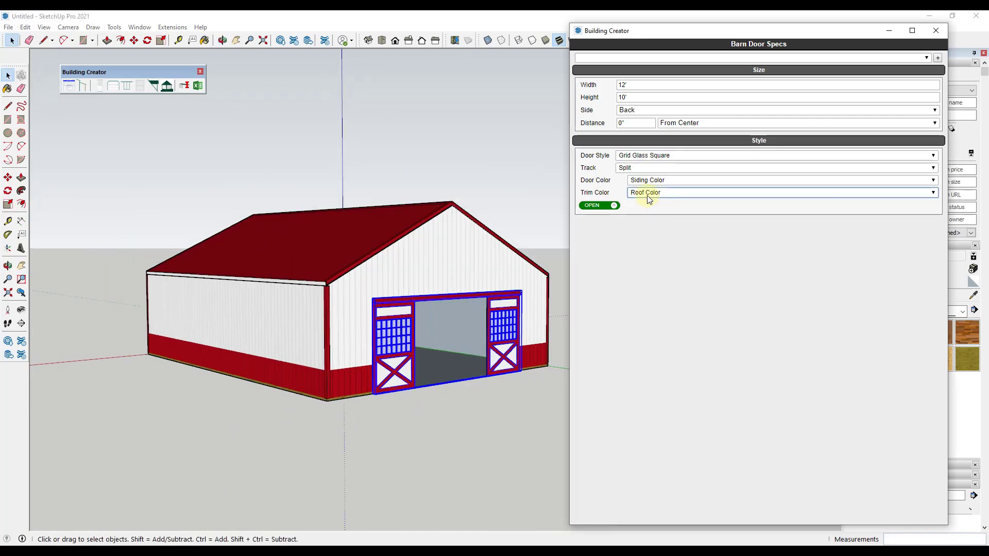
{"action": "left_click", "coordinate": [649, 193]}
{"action": "left_click", "coordinate": [646, 225]}
{"action": "left_click", "coordinate": [646, 193]}
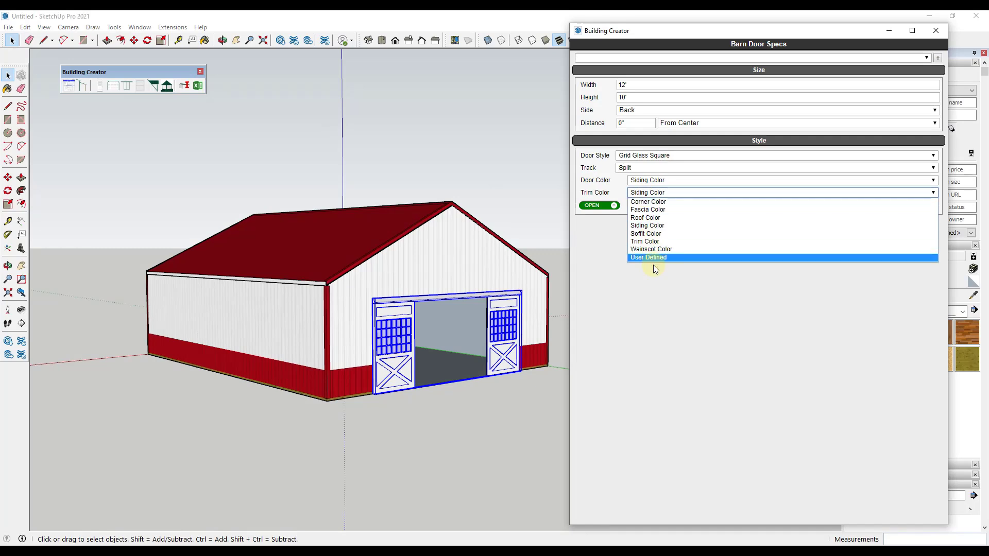
Switch the trim to User Defined and pick Dark Red, then inspect the door
{"action": "left_click", "coordinate": [653, 257]}
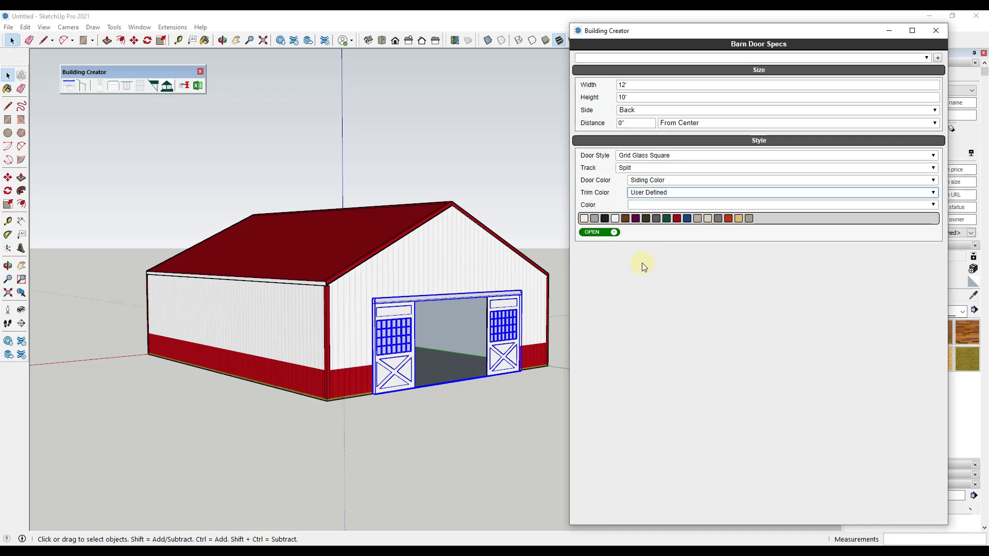
{"action": "left_click", "coordinate": [625, 218]}
{"action": "left_click", "coordinate": [635, 218]}
{"action": "left_click", "coordinate": [645, 219]}
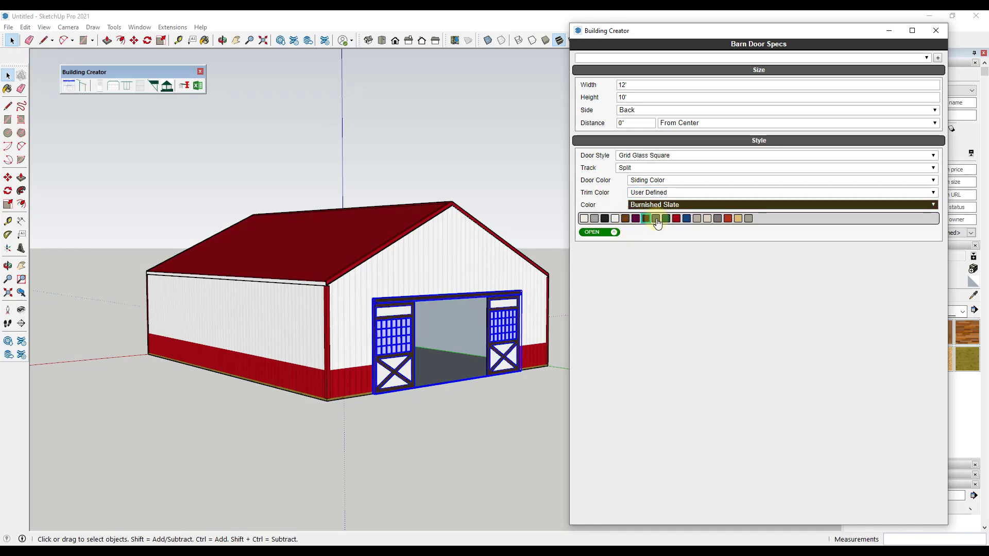
{"action": "left_click", "coordinate": [615, 219]}
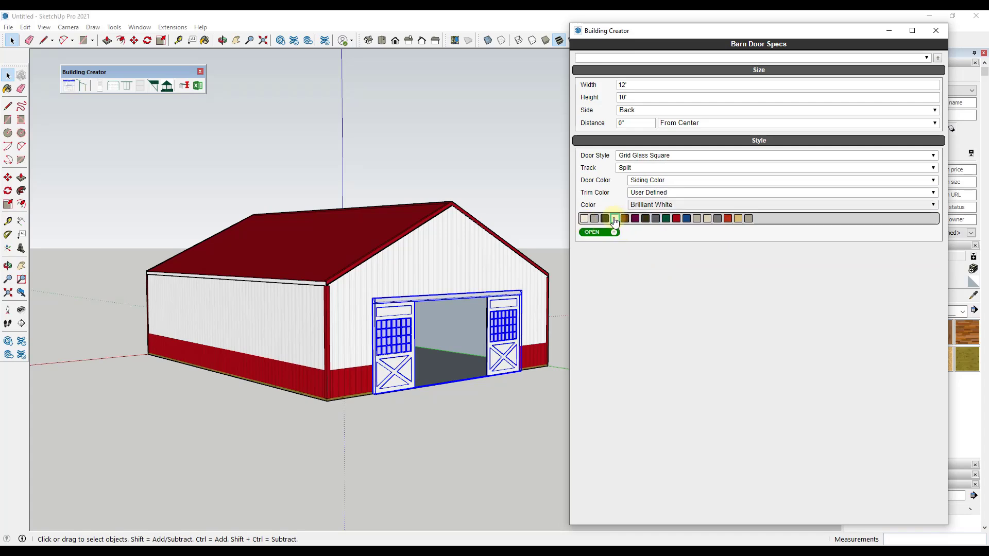
{"action": "left_click", "coordinate": [676, 219]}
{"action": "scroll", "coordinate": [464, 351], "scroll_direction": "up", "scroll_amount": 4}
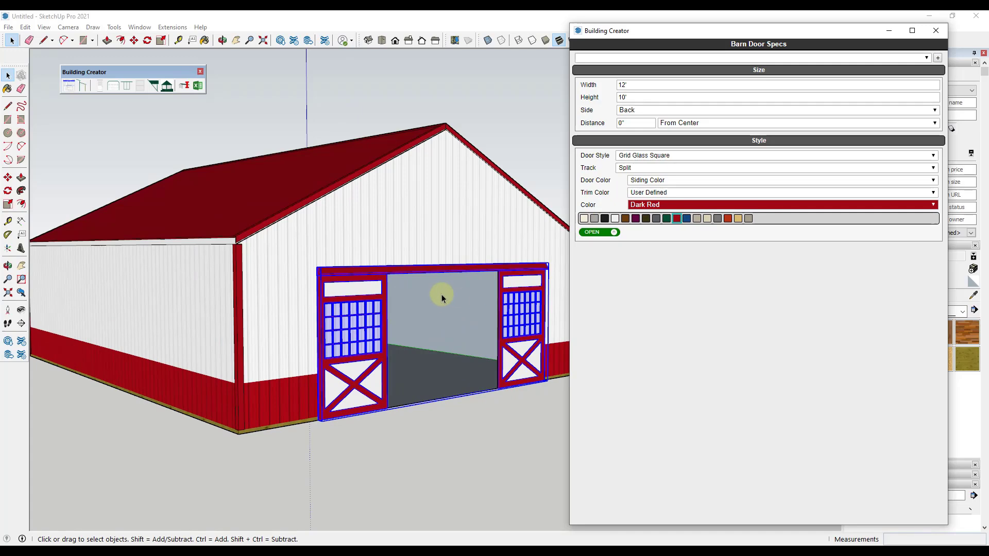
{"action": "scroll", "coordinate": [441, 294], "scroll_direction": "down", "scroll_amount": 6}
{"action": "middle_click_drag", "start_coordinate": [452, 269], "coordinate": [433, 291]}
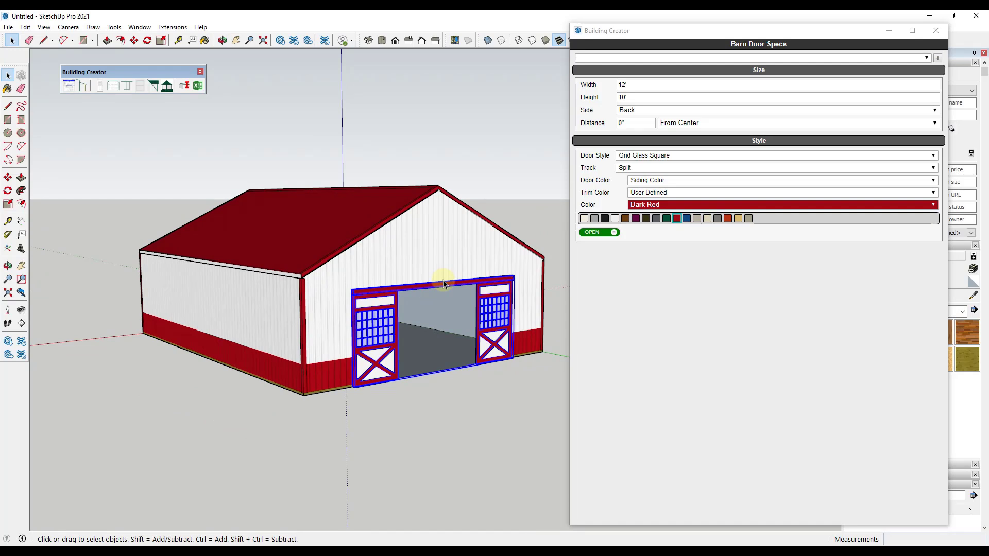
{"action": "middle_click_drag", "start_coordinate": [396, 284], "coordinate": [400, 282]}
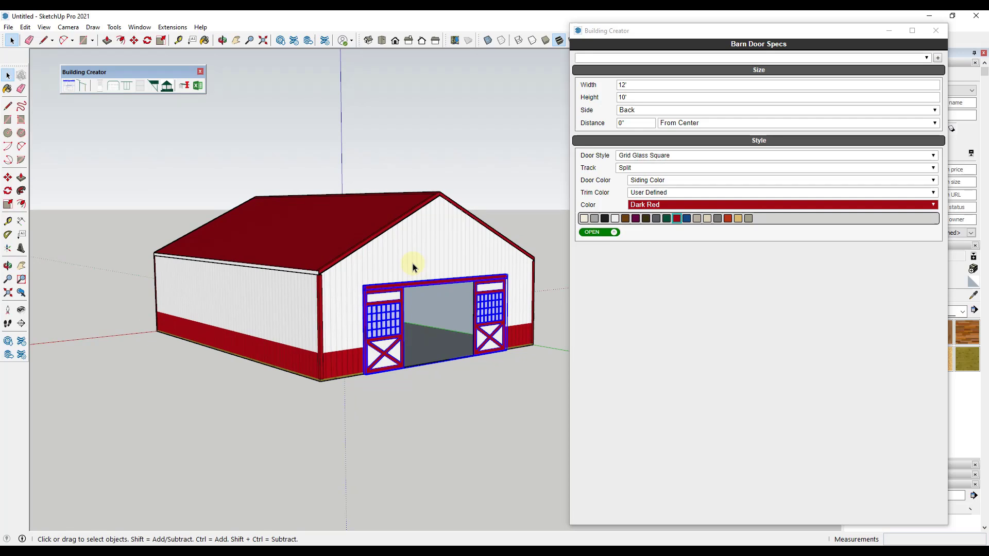
{"action": "middle_click_drag", "start_coordinate": [411, 265], "coordinate": [356, 278]}
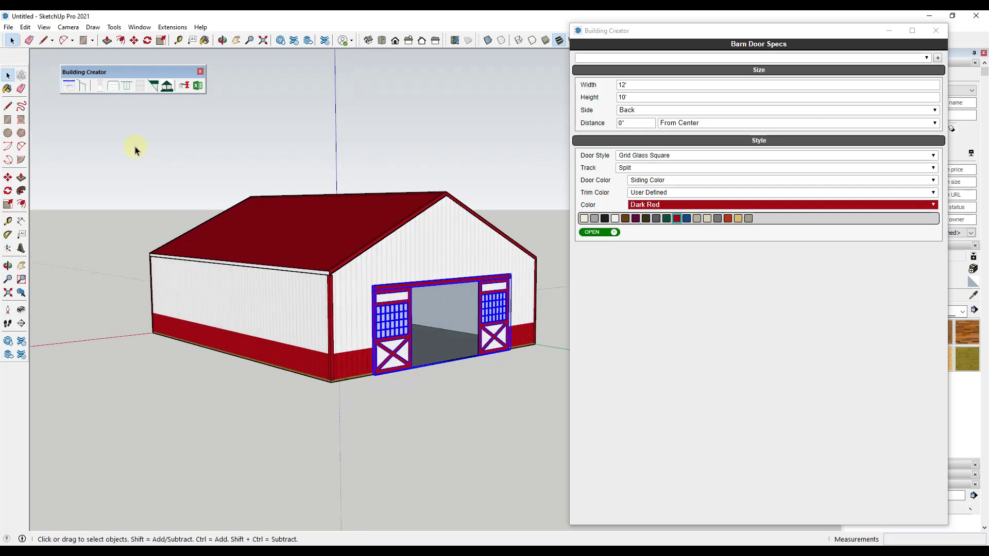
Place a walk door beside the barn door and set its style to 9-Lite
{"action": "left_click", "coordinate": [99, 88]}
{"action": "left_click", "coordinate": [343, 373]}
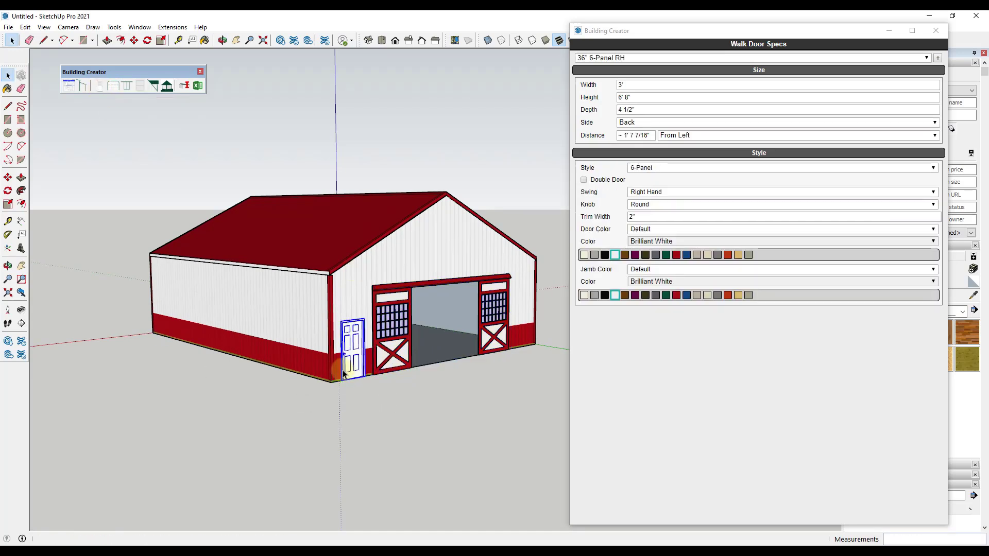
{"action": "left_click", "coordinate": [645, 169]}
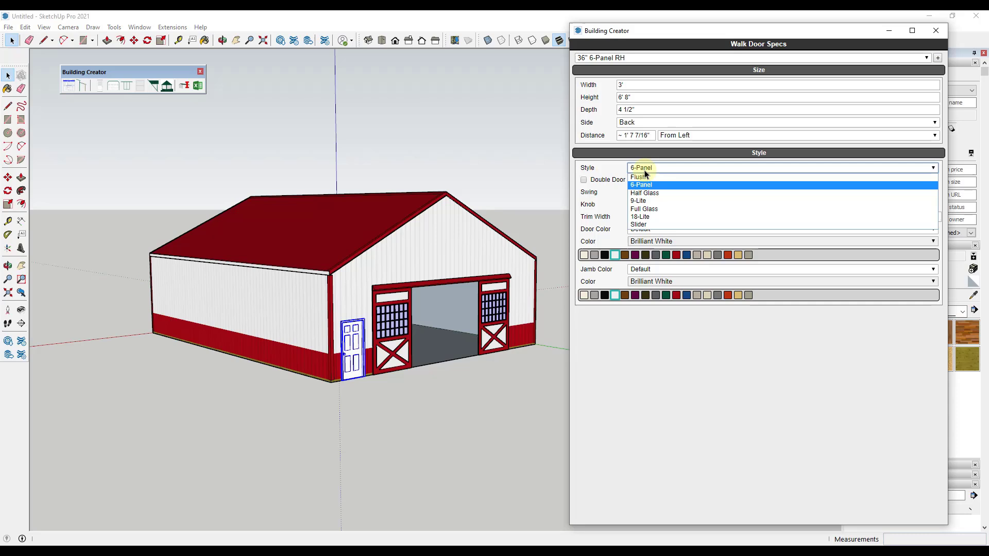
{"action": "left_click", "coordinate": [645, 192]}
{"action": "left_click", "coordinate": [645, 168]}
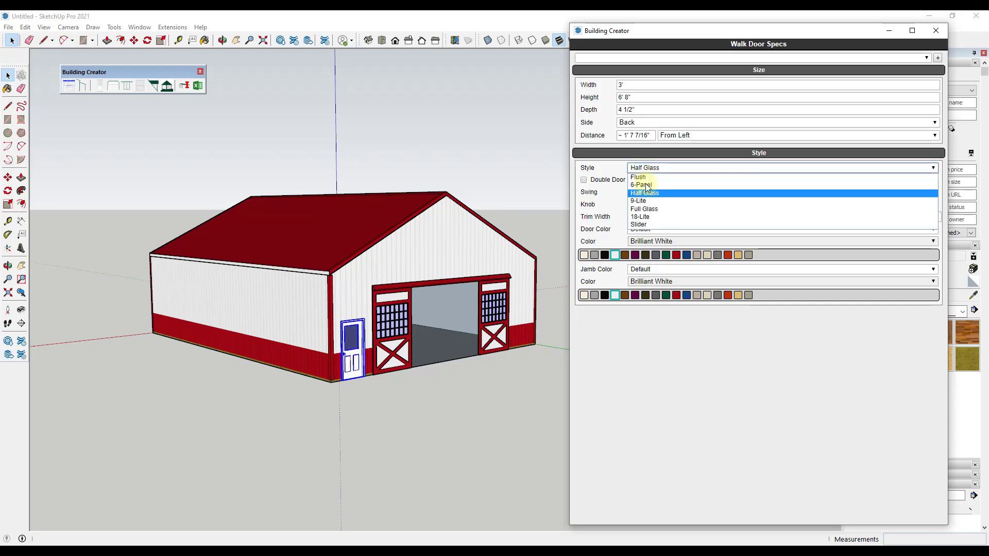
{"action": "left_click", "coordinate": [647, 200]}
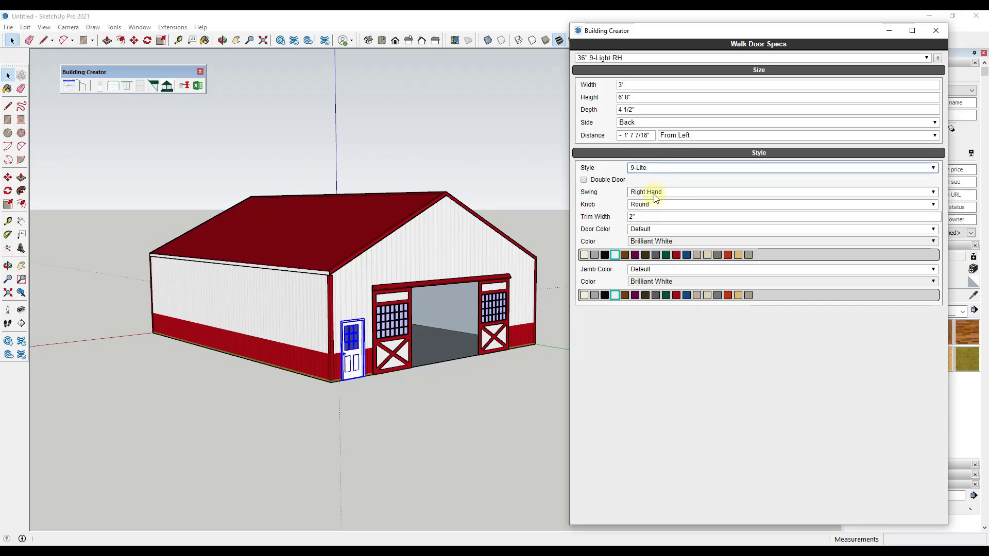
Keep the walk door Brilliant White and give its jamb Dark Red
{"action": "left_click", "coordinate": [677, 256]}
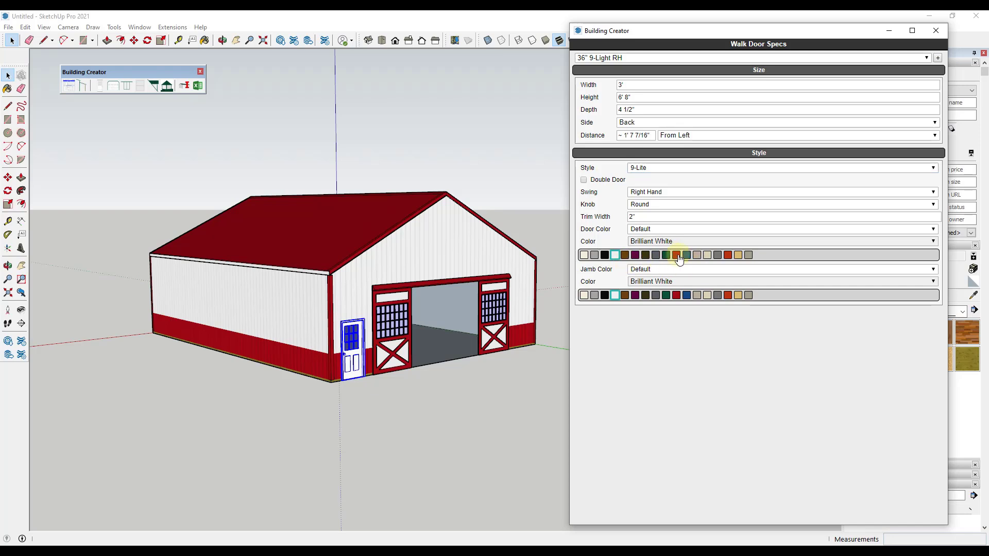
{"action": "left_click", "coordinate": [615, 256]}
{"action": "left_click", "coordinate": [676, 295]}
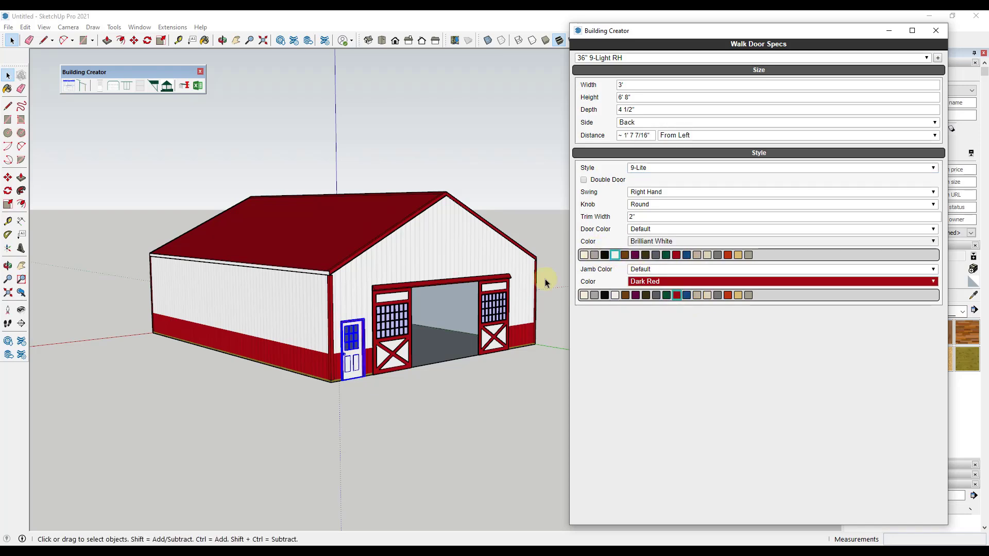
{"action": "middle_click_drag", "start_coordinate": [540, 280], "coordinate": [360, 278]}
Place a row of 3' × 3' Slider windows along the long side wall, including its far end
{"action": "left_click", "coordinate": [139, 88]}
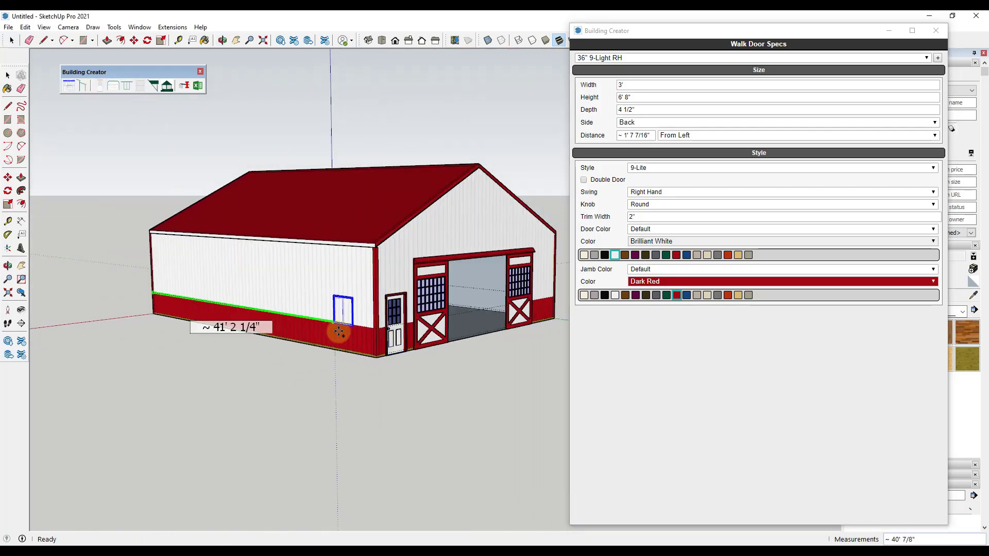
{"action": "left_click", "coordinate": [316, 321]}
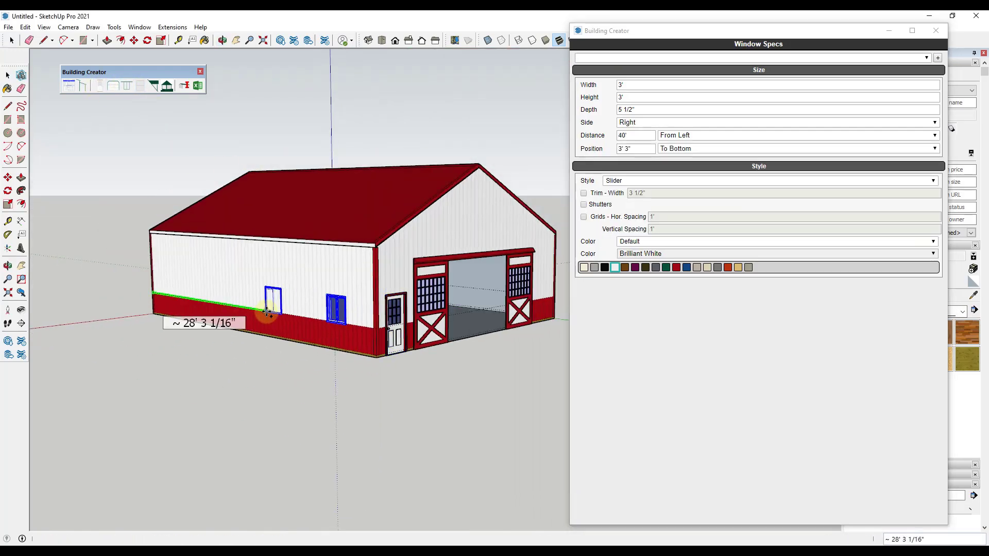
{"action": "left_click", "coordinate": [260, 309]}
{"action": "left_click", "coordinate": [216, 309]}
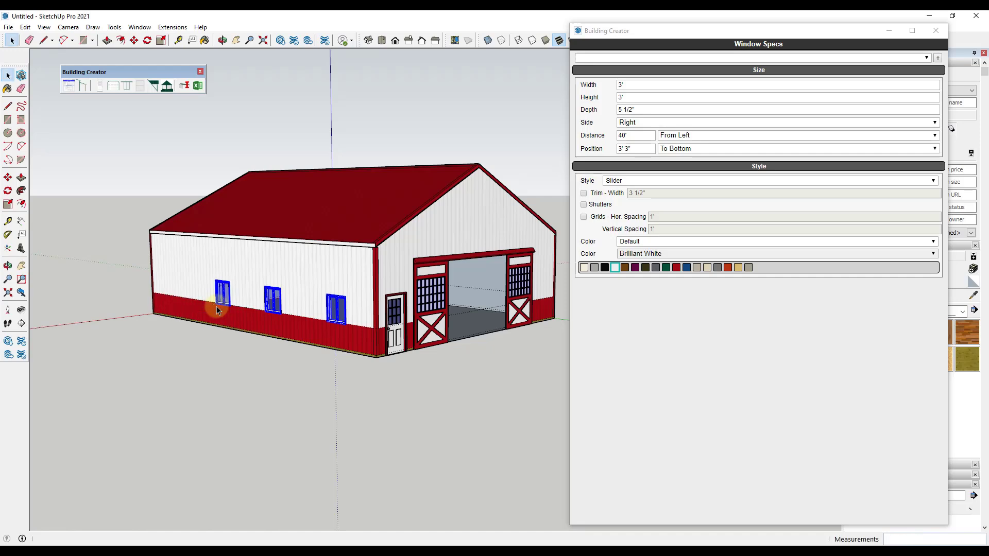
{"action": "left_click", "coordinate": [174, 309]}
{"action": "middle_click_drag", "start_coordinate": [206, 309], "coordinate": [507, 296]}
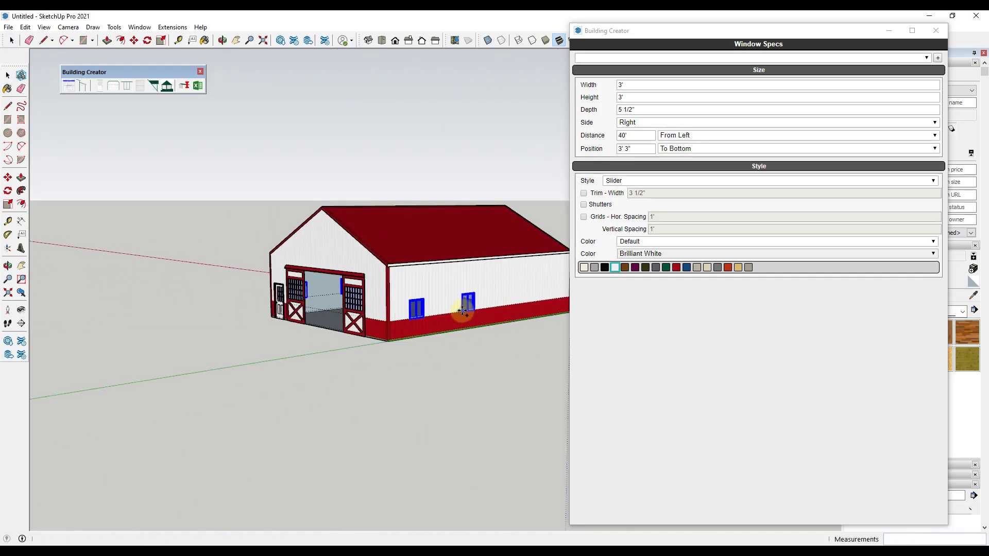
{"action": "scroll", "coordinate": [462, 311], "scroll_direction": "down", "scroll_amount": 2}
{"action": "left_click", "coordinate": [505, 309]}
{"action": "left_click", "coordinate": [477, 312]}
{"action": "key", "text": "space"}
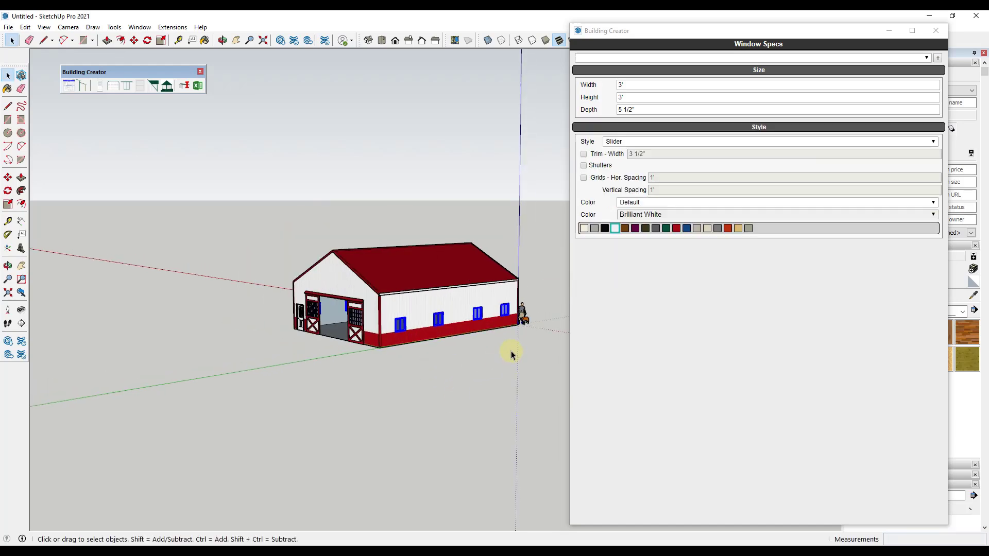
{"action": "middle_click_drag", "start_coordinate": [511, 351], "coordinate": [309, 196]}
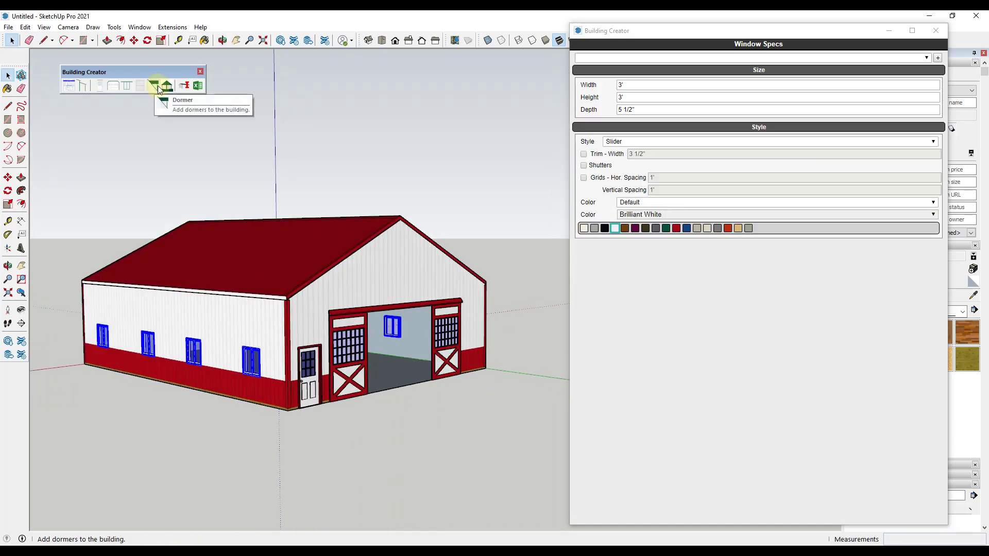
Drop three size-48 glass-sided cupolas at spots along the roof ridge
{"action": "left_click", "coordinate": [167, 86]}
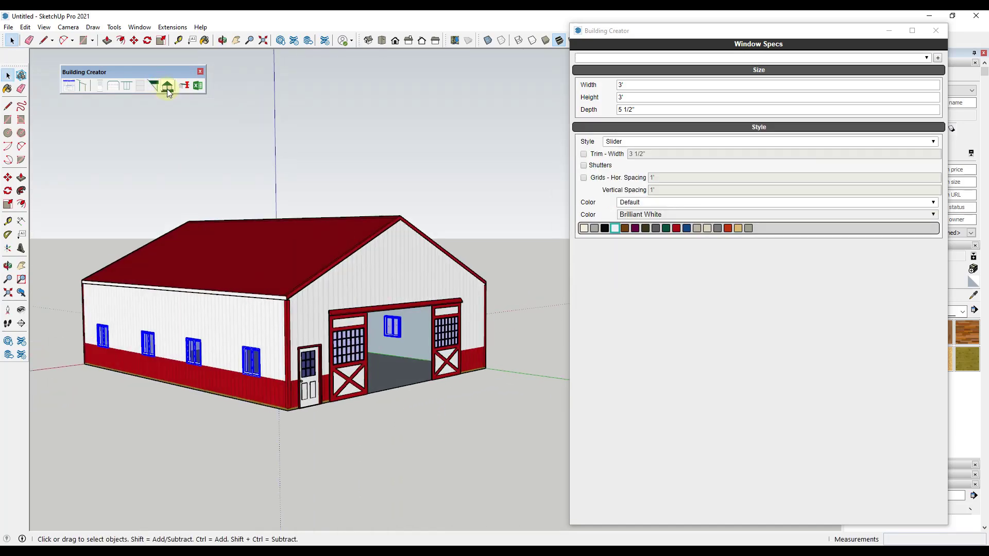
{"action": "left_click", "coordinate": [348, 224]}
{"action": "middle_click_drag", "start_coordinate": [348, 223], "coordinate": [443, 176]}
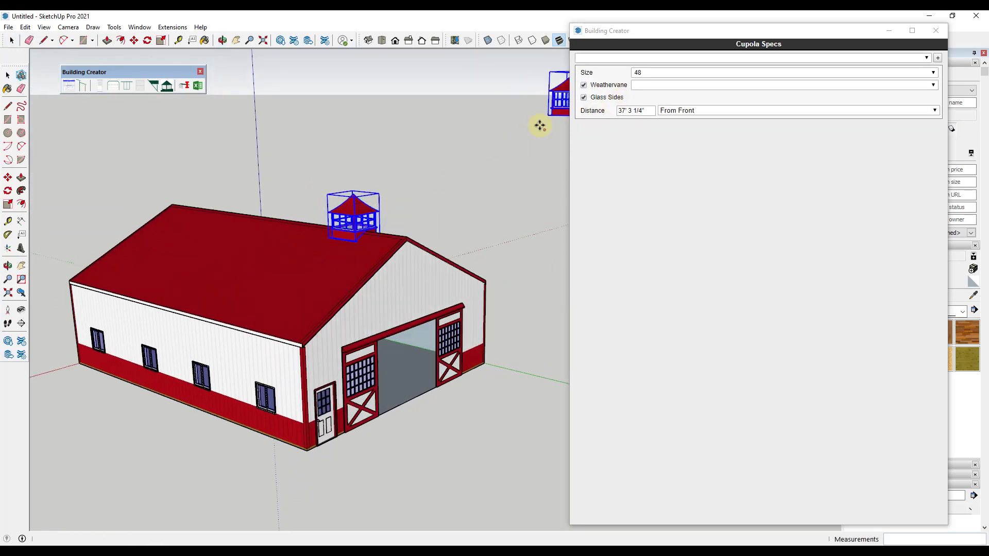
{"action": "left_click", "coordinate": [296, 219]}
{"action": "middle_click_drag", "start_coordinate": [296, 219], "coordinate": [209, 246]}
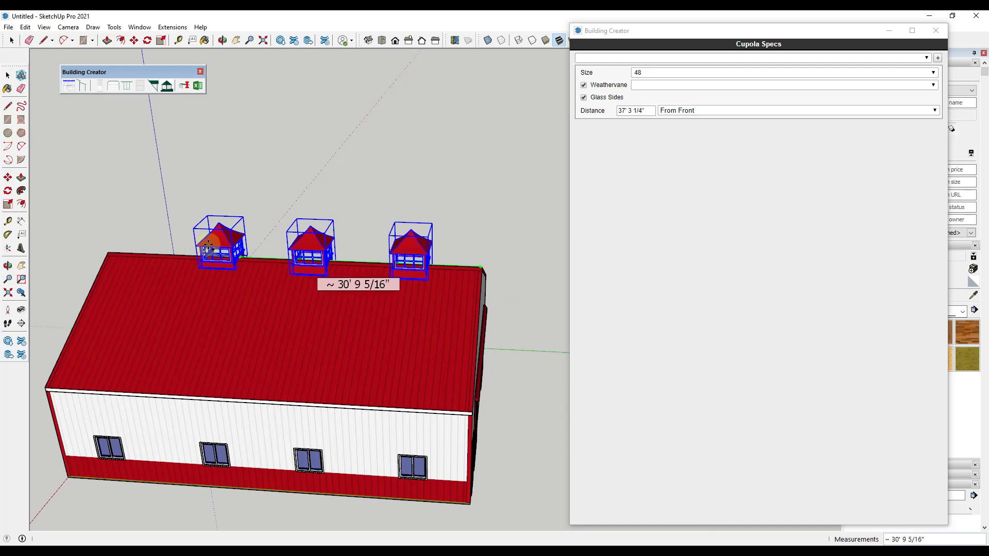
{"action": "left_click", "coordinate": [175, 245]}
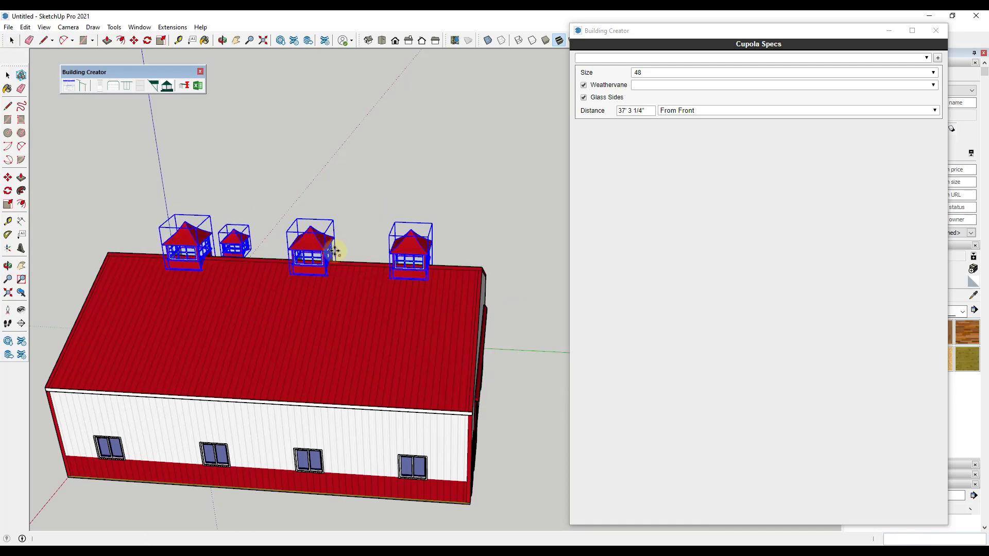
{"action": "middle_click_drag", "start_coordinate": [334, 251], "coordinate": [379, 220]}
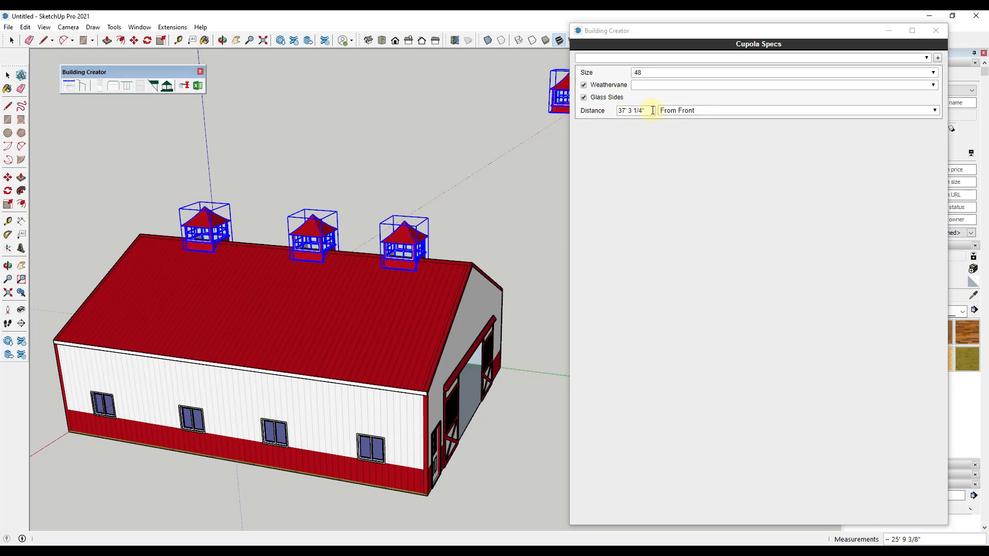
Set the first cupola's distance to 10'
{"action": "left_click", "coordinate": [590, 120]}
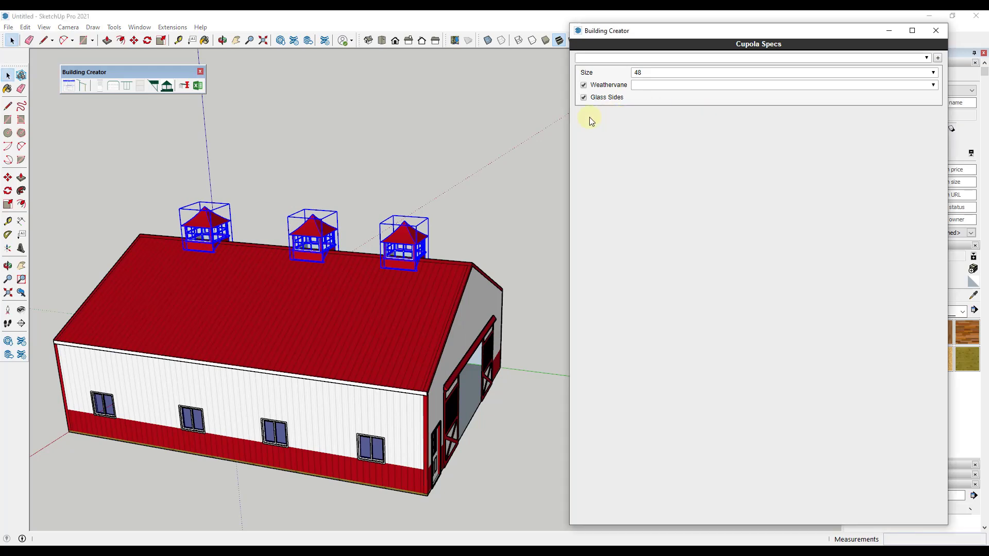
{"action": "left_click", "coordinate": [207, 227]}
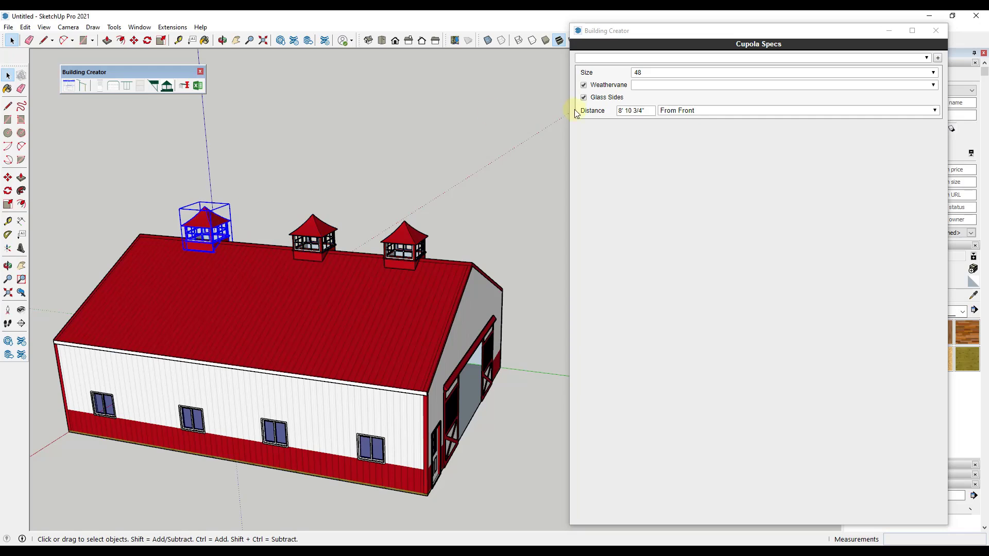
{"action": "left_click", "coordinate": [645, 112]}
{"action": "type", "text": "10'"}
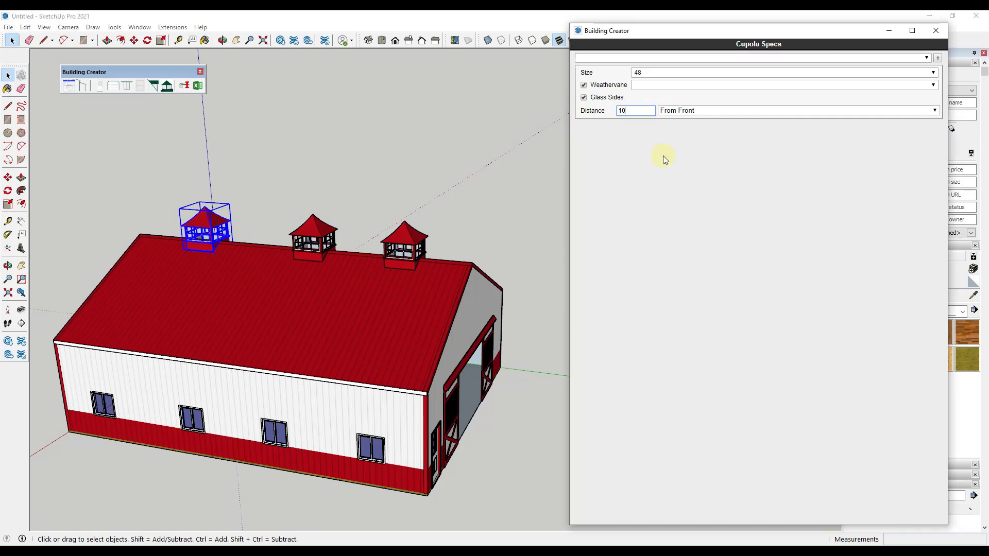
{"action": "key", "text": "Return"}
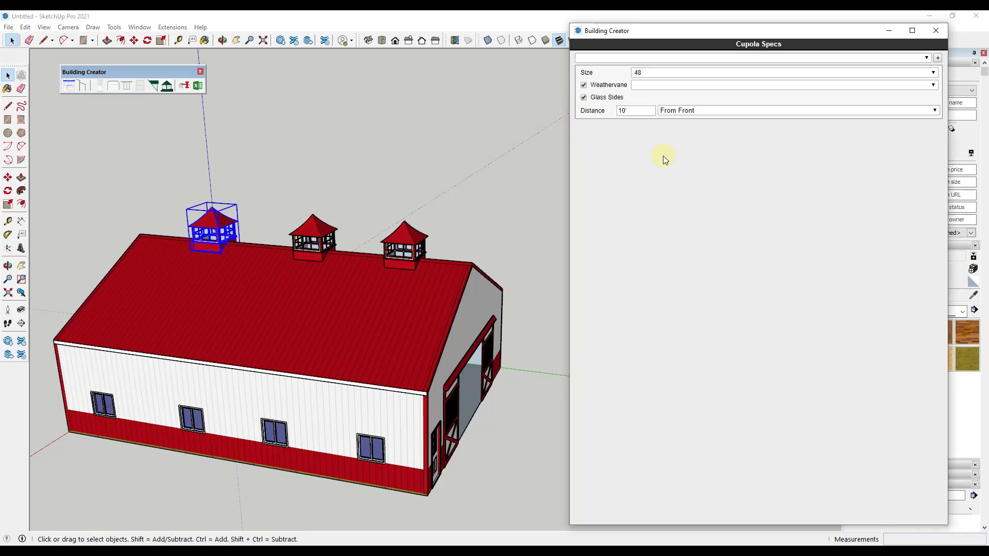
Centre the middle cupola on the ridge with a 0" From Center distance
{"action": "left_click", "coordinate": [328, 243]}
{"action": "left_click", "coordinate": [674, 110]}
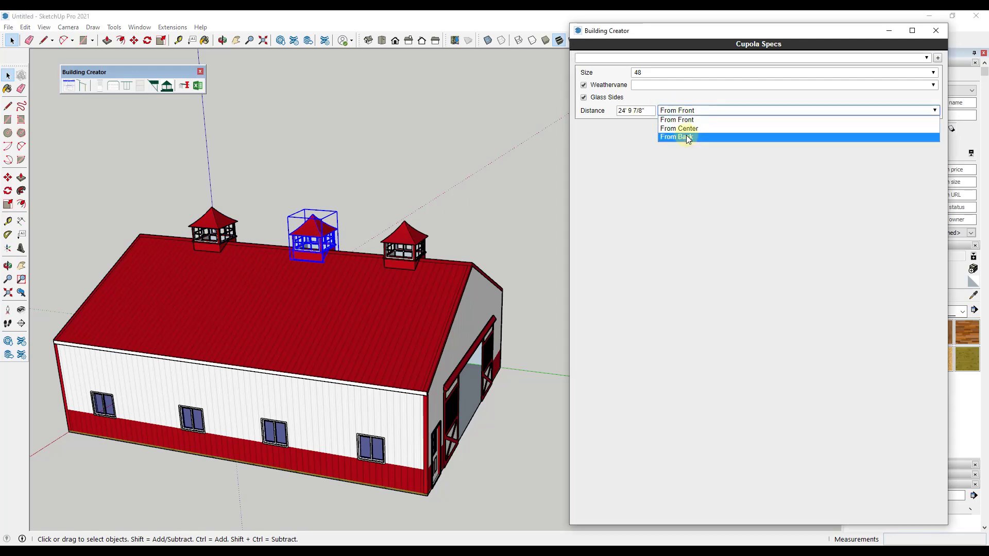
{"action": "left_click", "coordinate": [686, 128]}
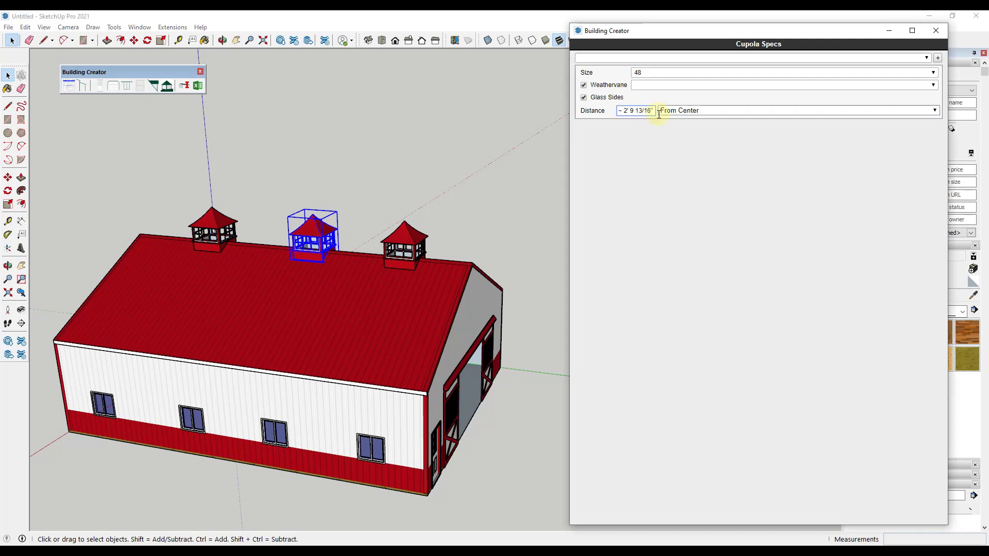
{"action": "key", "text": "ctrl+a"}
{"action": "type", "text": "0"}
{"action": "key", "text": "Return"}
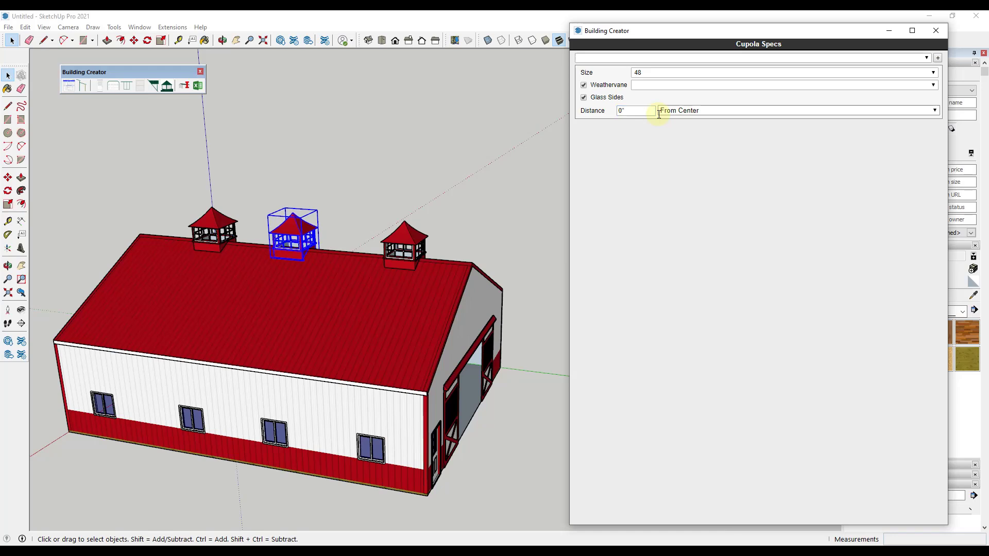
Position the right-hand cupola 10' from the back
{"action": "left_click", "coordinate": [404, 240]}
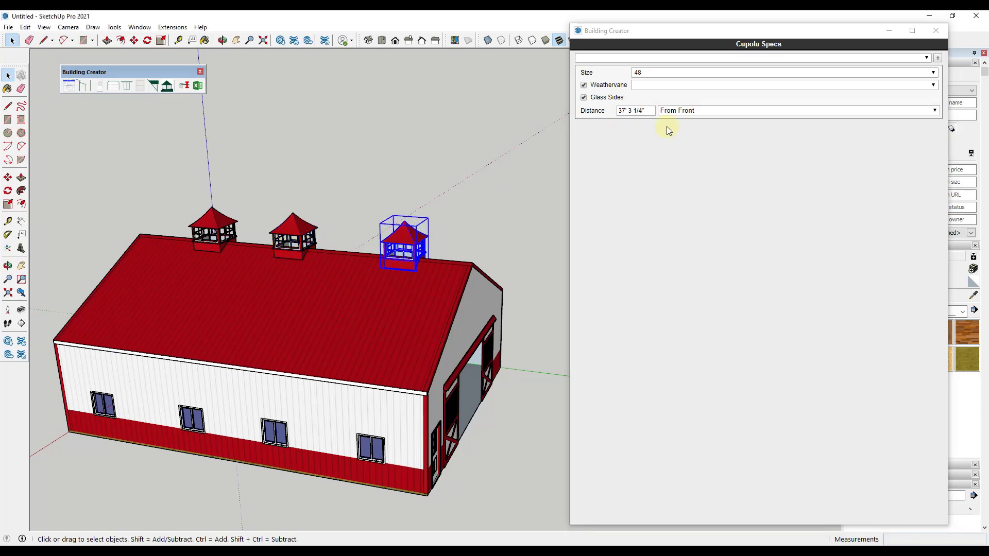
{"action": "left_click", "coordinate": [642, 110]}
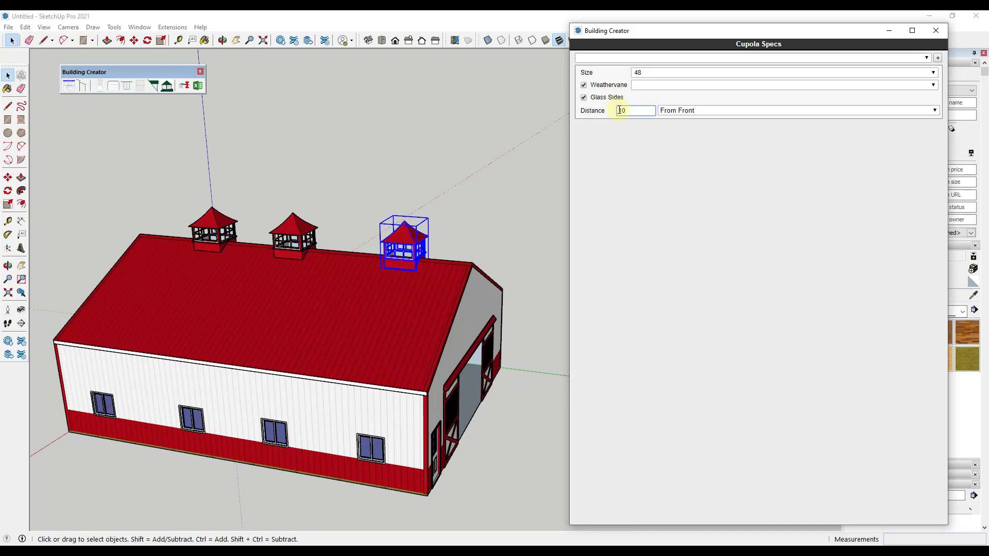
{"action": "key", "text": "Return"}
{"action": "left_click", "coordinate": [728, 110]}
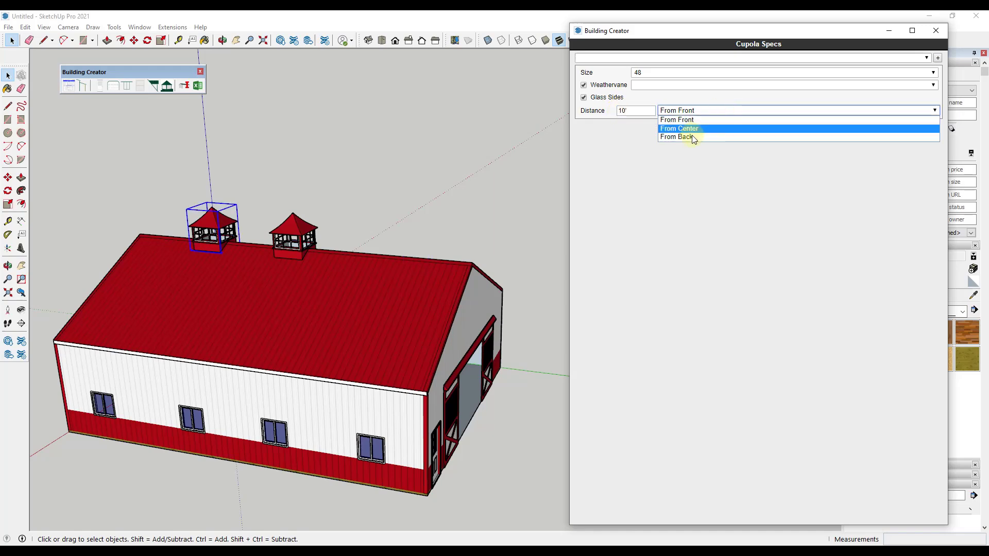
{"action": "left_click", "coordinate": [689, 136]}
Save the barn model as SimpleBarn
{"action": "middle_click_drag", "start_coordinate": [318, 342], "coordinate": [270, 261]}
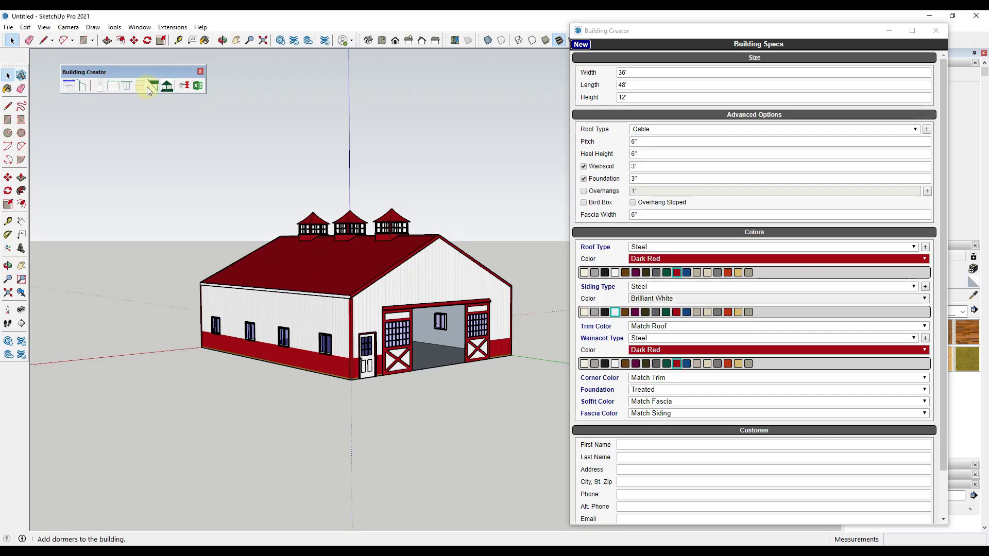
{"action": "scroll", "coordinate": [319, 312], "scroll_direction": "down", "scroll_amount": 5}
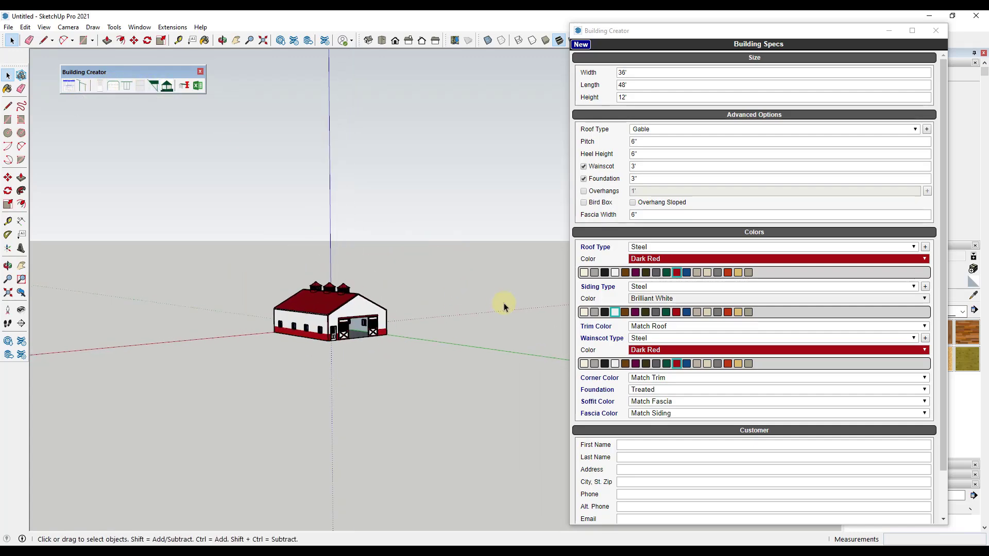
{"action": "scroll", "coordinate": [274, 267], "scroll_direction": "up", "scroll_amount": 5}
{"action": "scroll", "coordinate": [234, 243], "scroll_direction": "down", "scroll_amount": 1}
{"action": "scroll", "coordinate": [267, 246], "scroll_direction": "up", "scroll_amount": 1}
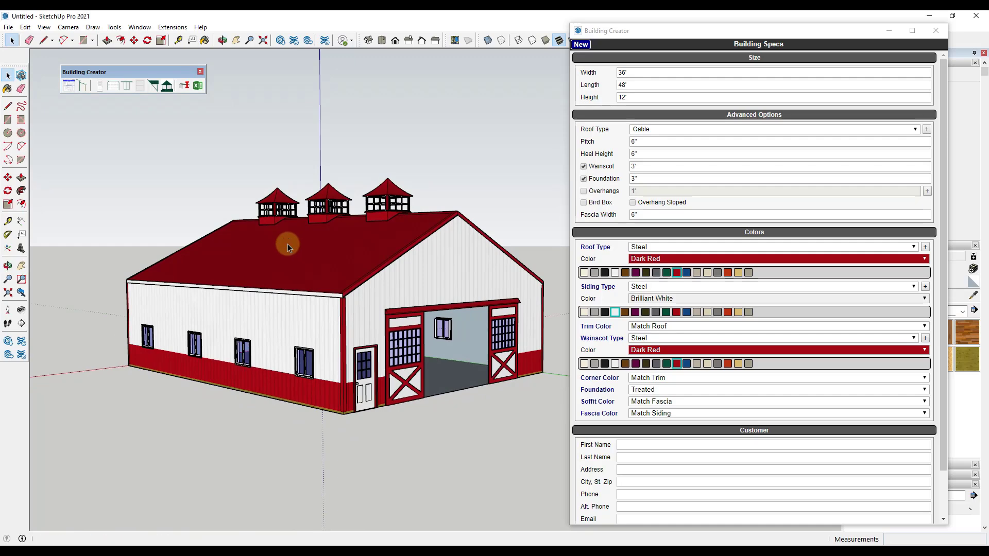
{"action": "left_click", "coordinate": [7, 43]}
{"action": "left_click", "coordinate": [9, 26]}
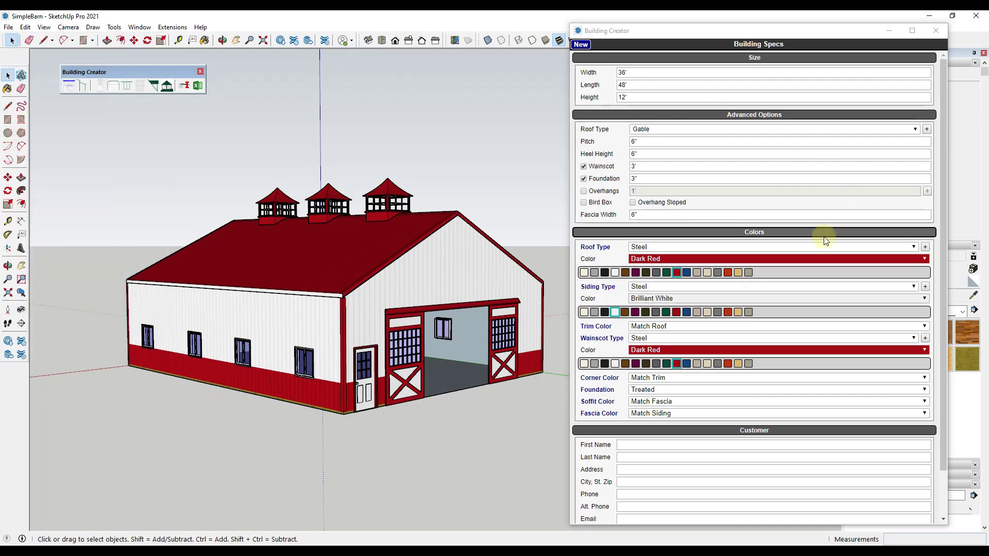
Start a new default gable building in Building Creator
{"action": "left_click", "coordinate": [579, 45]}
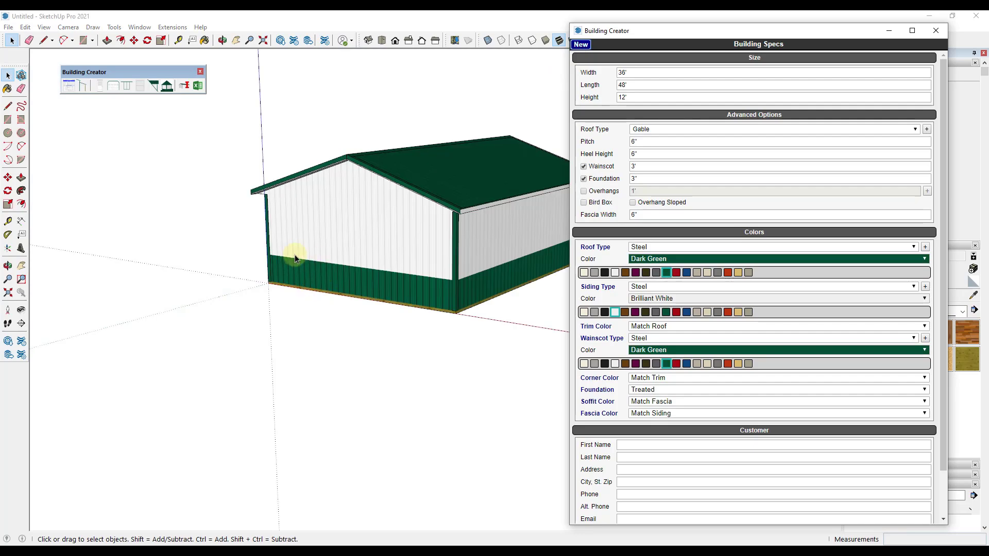
{"action": "scroll", "coordinate": [438, 182], "scroll_direction": "down", "scroll_amount": 3}
{"action": "scroll", "coordinate": [443, 224], "scroll_direction": "up", "scroll_amount": 3}
{"action": "middle_click_drag", "start_coordinate": [443, 223], "coordinate": [492, 166]}
{"action": "scroll", "coordinate": [399, 232], "scroll_direction": "down", "scroll_amount": 2}
{"action": "middle_click_drag", "start_coordinate": [468, 246], "coordinate": [504, 206]}
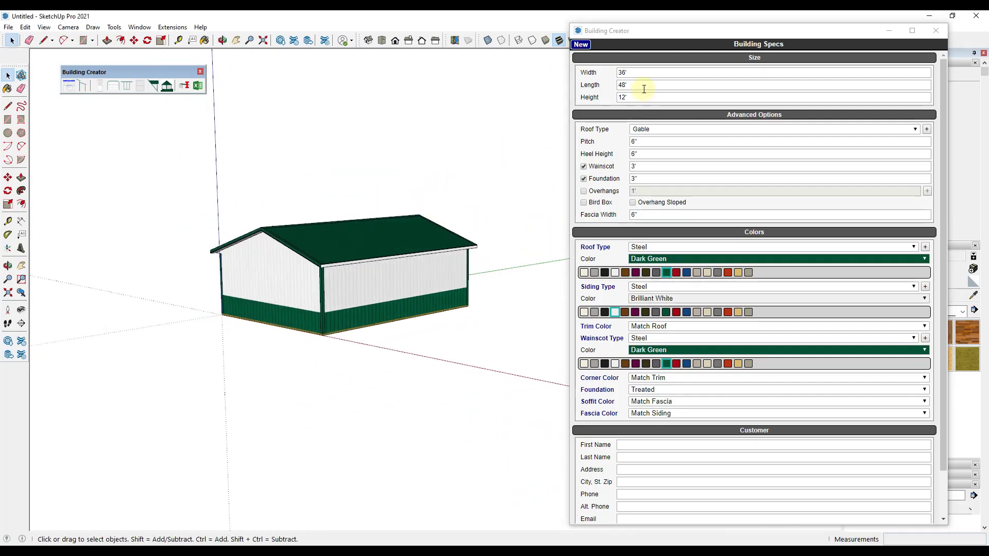
Set the building width to 60' and length to 120'
{"action": "left_click", "coordinate": [644, 89]}
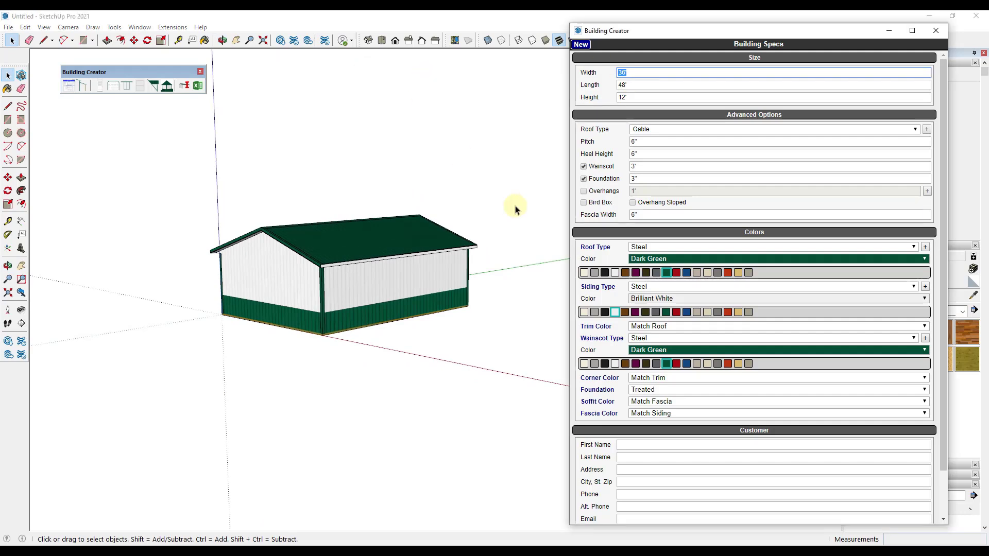
{"action": "type", "text": "60'"}
{"action": "key", "text": "Return"}
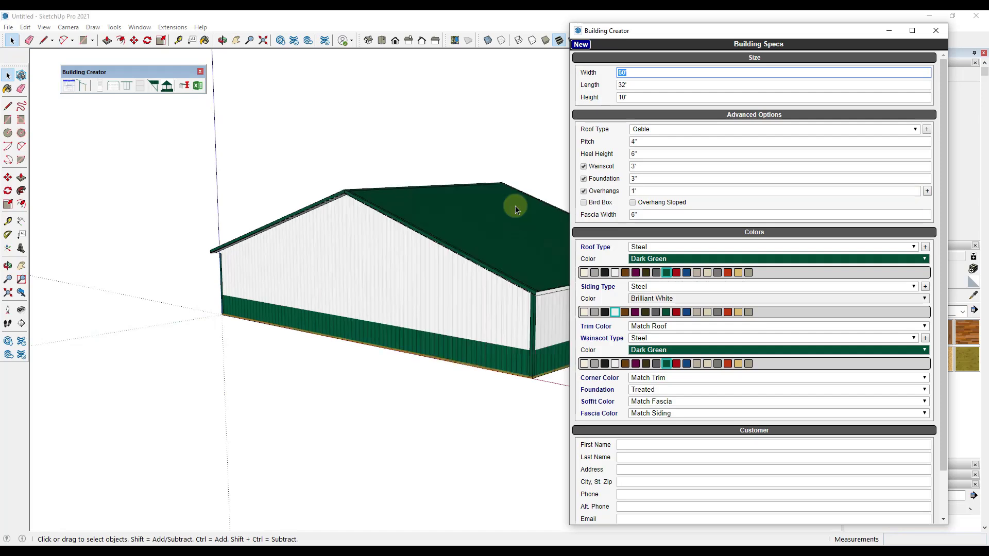
{"action": "left_click", "coordinate": [593, 84]}
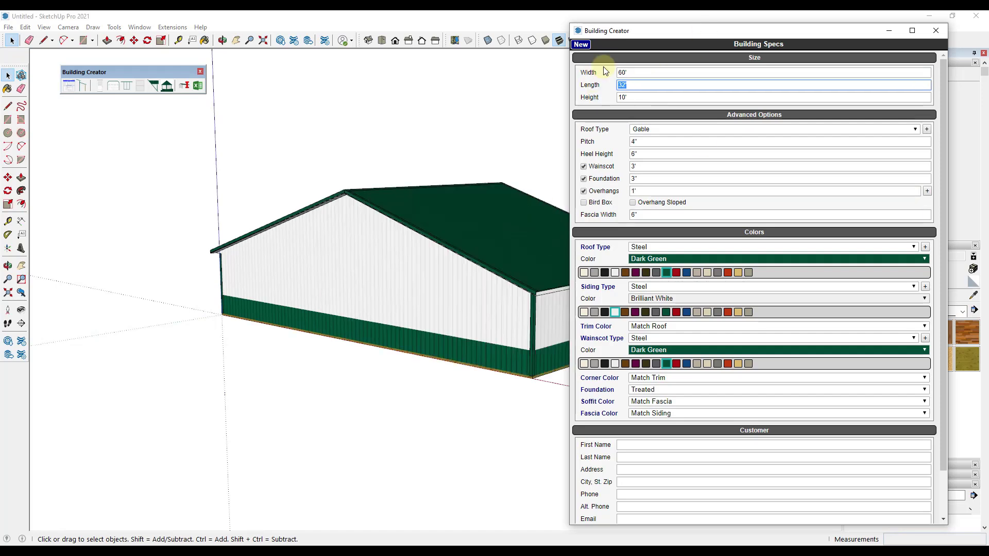
{"action": "type", "text": "120"}
{"action": "key", "text": "Return"}
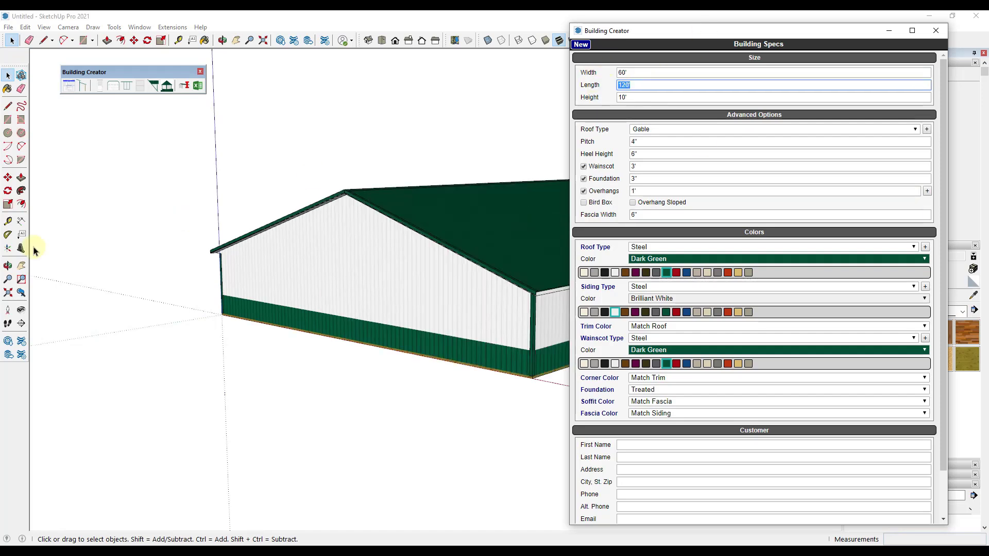
{"action": "scroll", "coordinate": [289, 280], "scroll_direction": "down", "scroll_amount": 5}
{"action": "scroll", "coordinate": [495, 265], "scroll_direction": "up", "scroll_amount": 4}
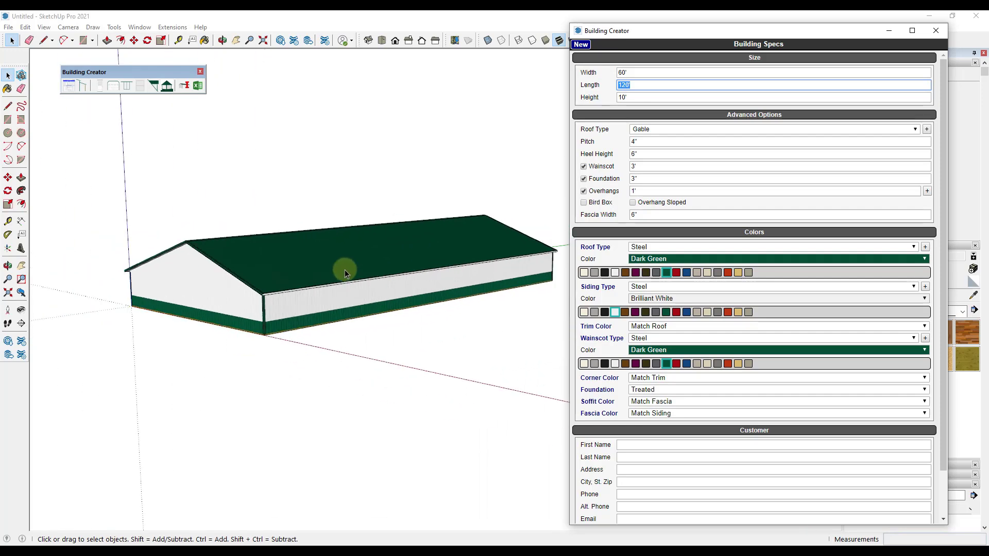
{"action": "mouse_move", "coordinate": [345, 273]}
{"action": "middle_mouse_down"}
{"action": "mouse_move", "coordinate": [332, 272]}
{"action": "mouse_move", "coordinate": [351, 279]}
{"action": "middle_mouse_up"}
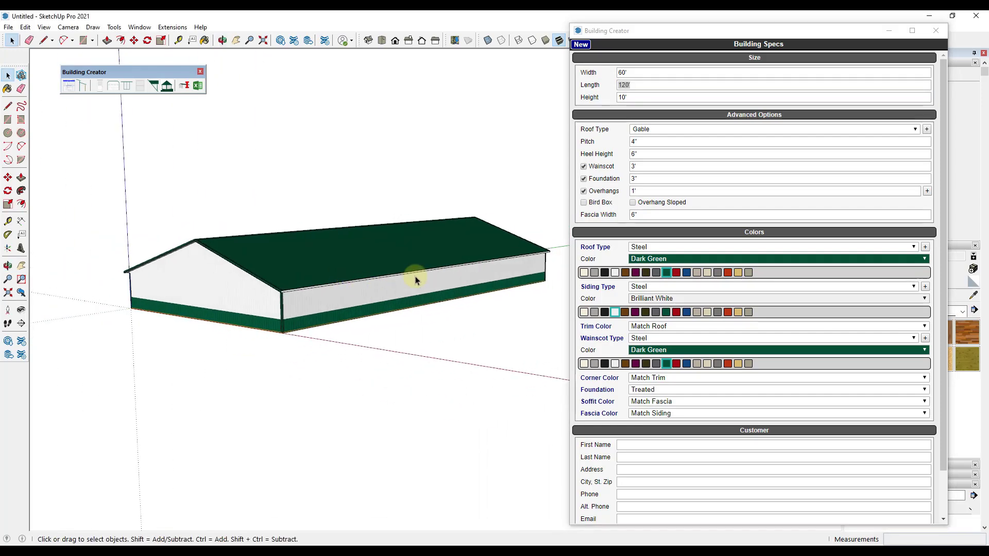
{"action": "middle_click_drag", "start_coordinate": [380, 282], "coordinate": [323, 307]}
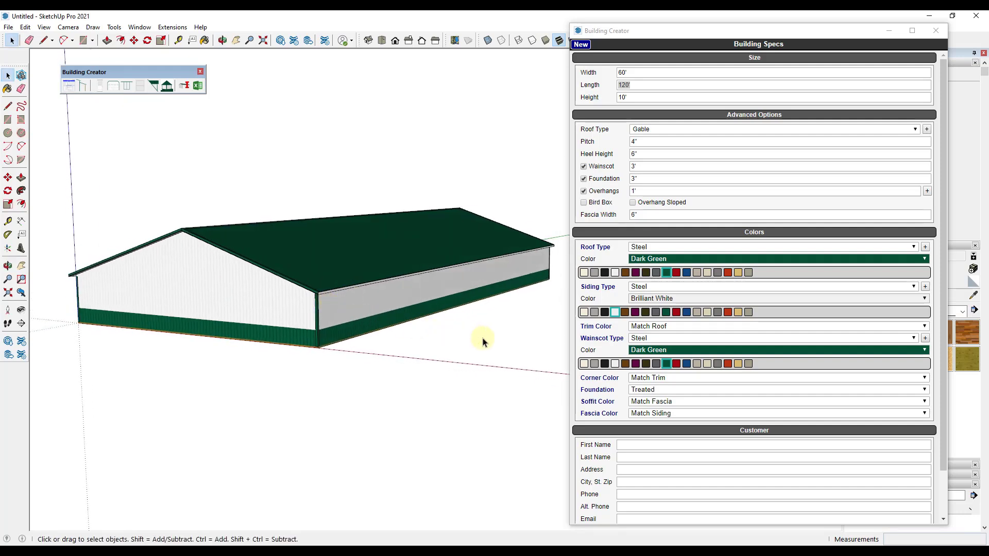
Place a shed wing on the right side wall, 40' wide and 36' deep
{"action": "left_click", "coordinate": [83, 87]}
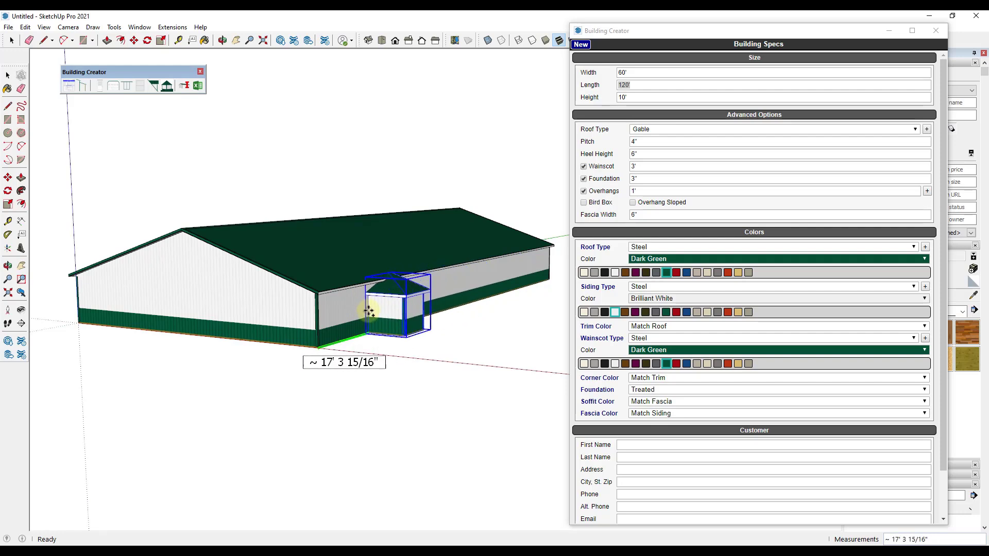
{"action": "left_click", "coordinate": [369, 311]}
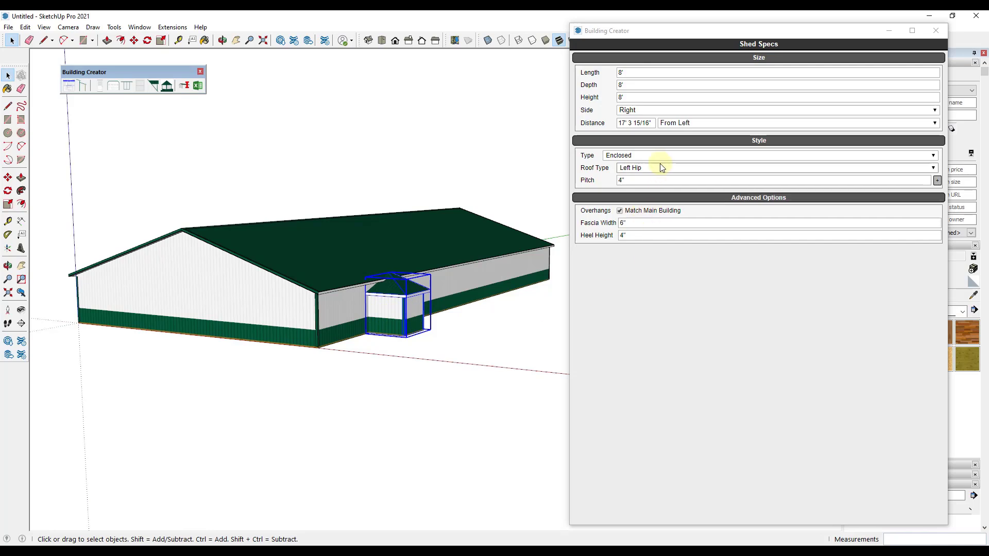
{"action": "scroll", "coordinate": [320, 188], "scroll_direction": "down", "scroll_amount": 2}
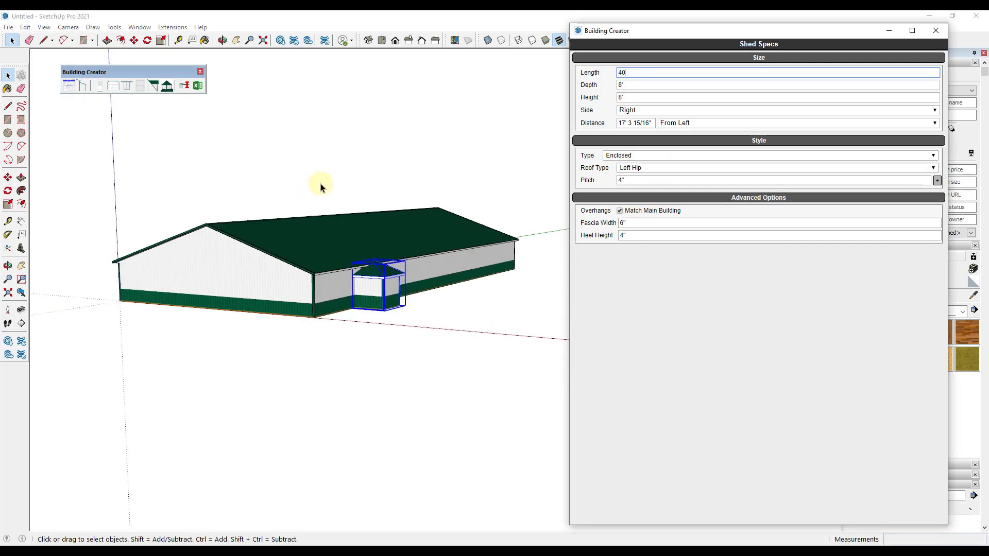
{"action": "key", "text": "Tab"}
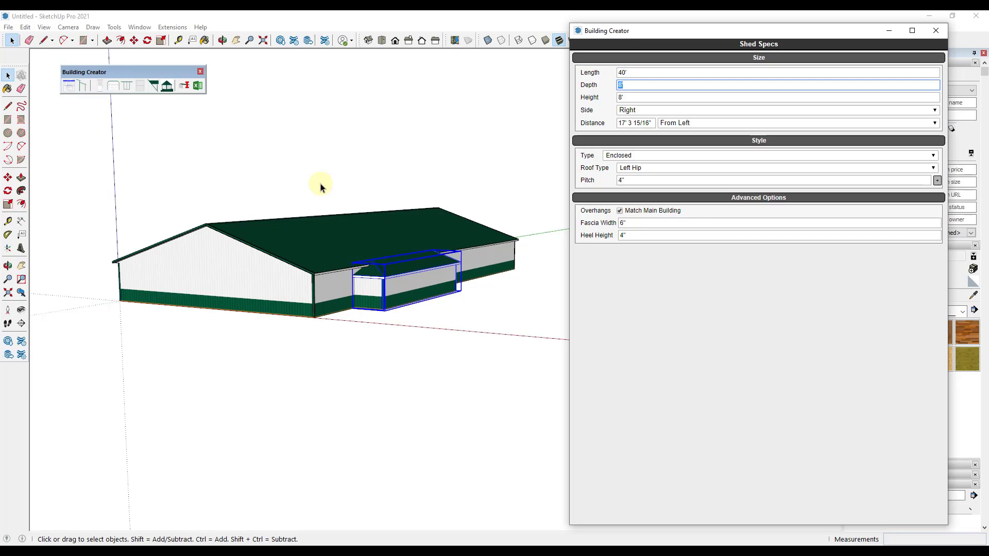
{"action": "type", "text": "36"}
{"action": "key", "text": "Return"}
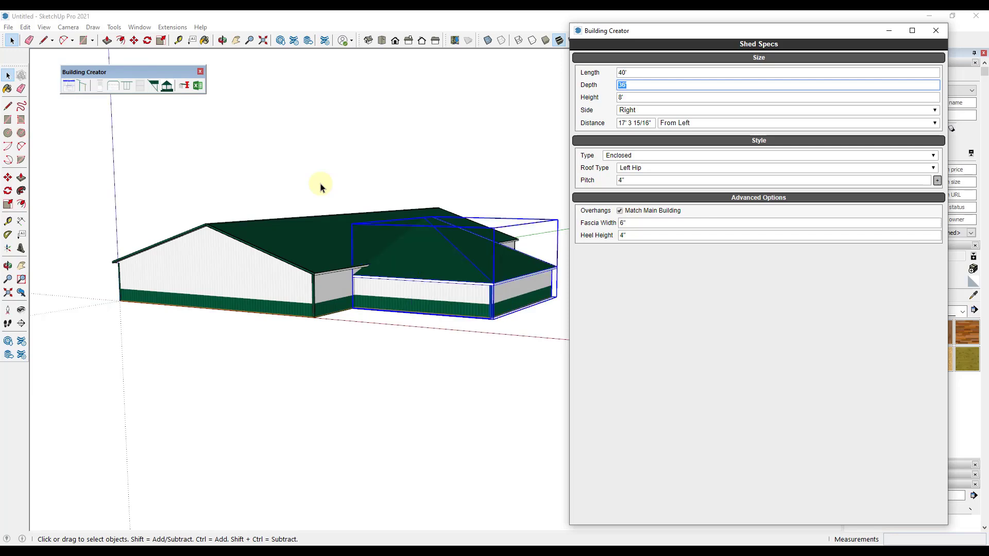
{"action": "middle_click_drag", "start_coordinate": [499, 221], "coordinate": [432, 232]}
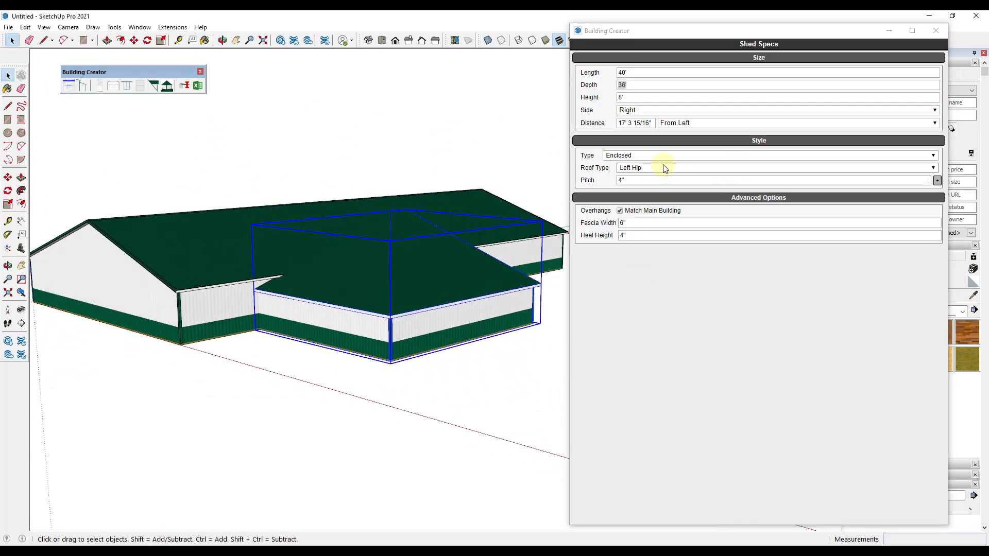
Give the wing a Gable roof and 10' height, keeping it Enclosed
{"action": "left_click", "coordinate": [662, 168]}
{"action": "left_click", "coordinate": [628, 184]}
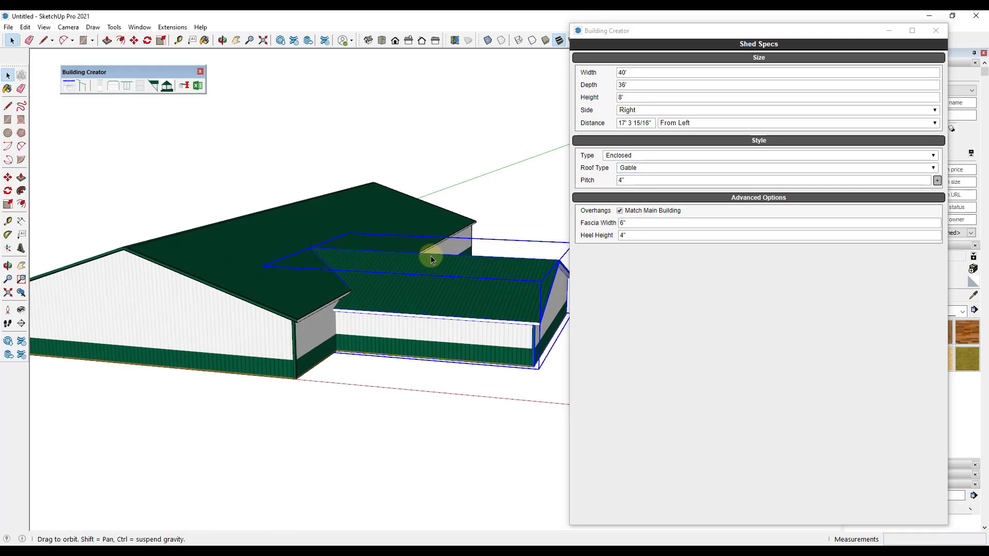
{"action": "middle_click_drag", "start_coordinate": [430, 254], "coordinate": [324, 229]}
{"action": "left_click", "coordinate": [664, 95]}
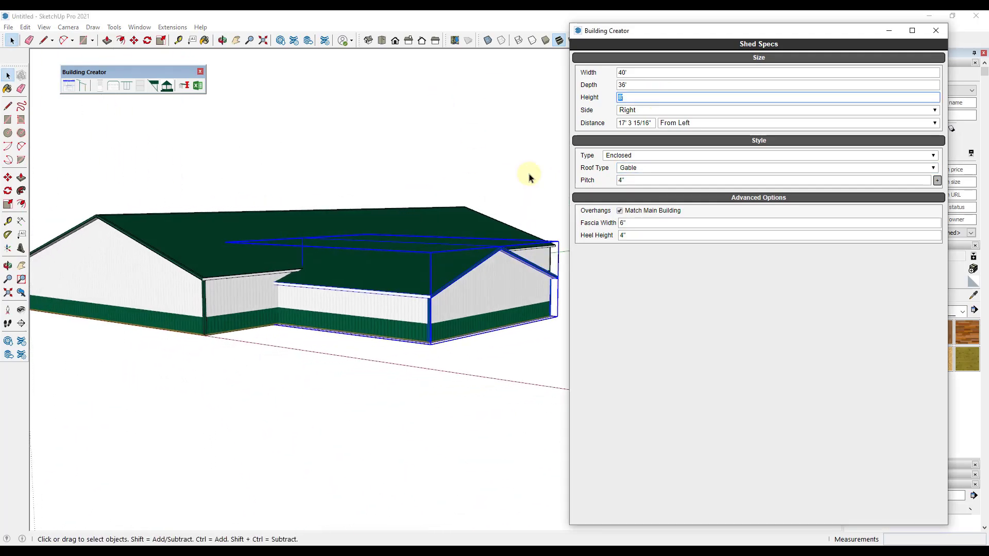
{"action": "type", "text": "12"}
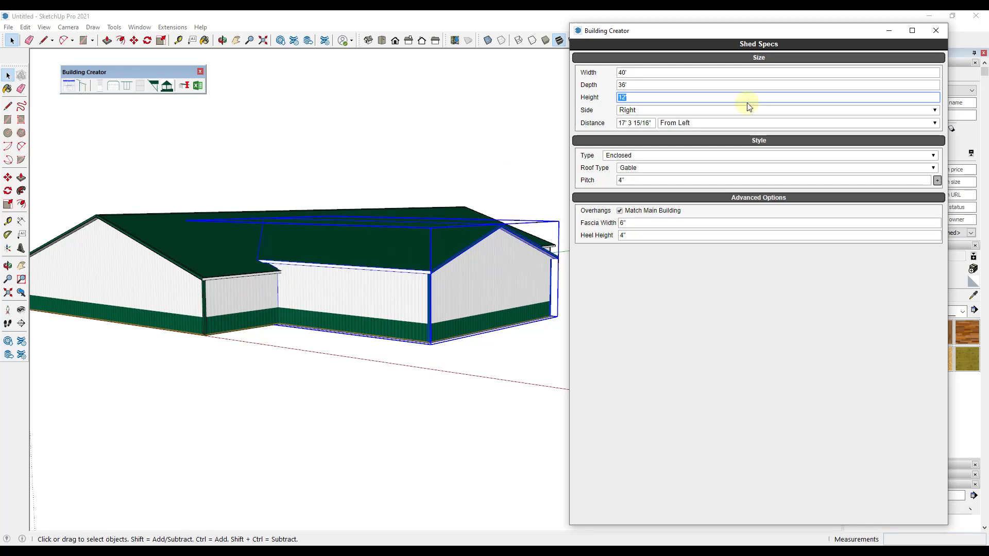
{"action": "key", "text": "Return"}
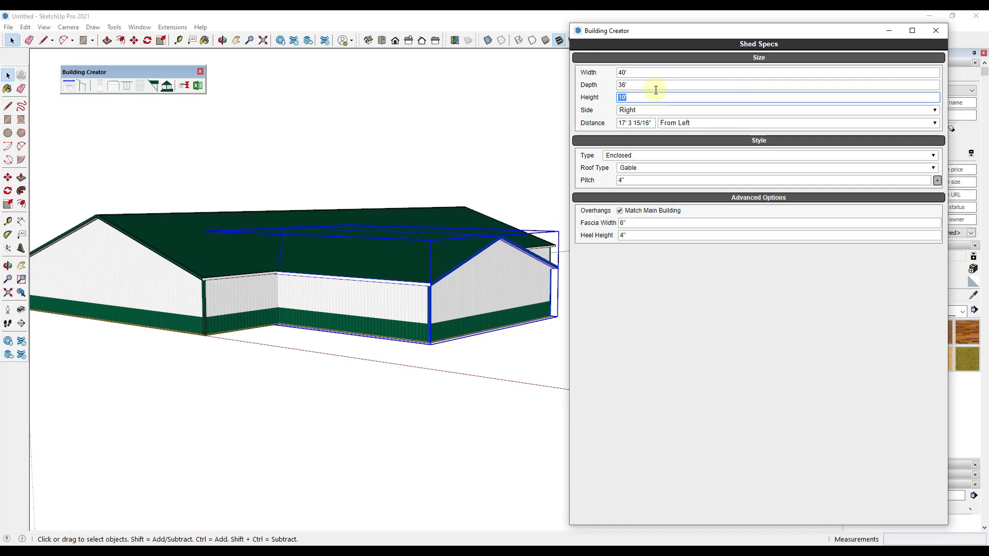
{"action": "middle_click_drag", "start_coordinate": [354, 263], "coordinate": [423, 292]}
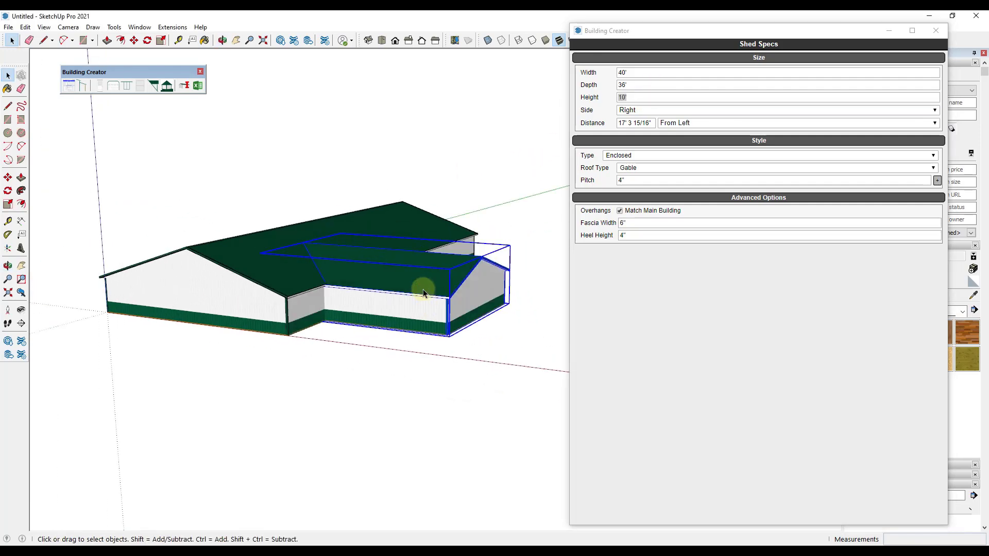
{"action": "scroll", "coordinate": [433, 298], "scroll_direction": "up", "scroll_amount": 3}
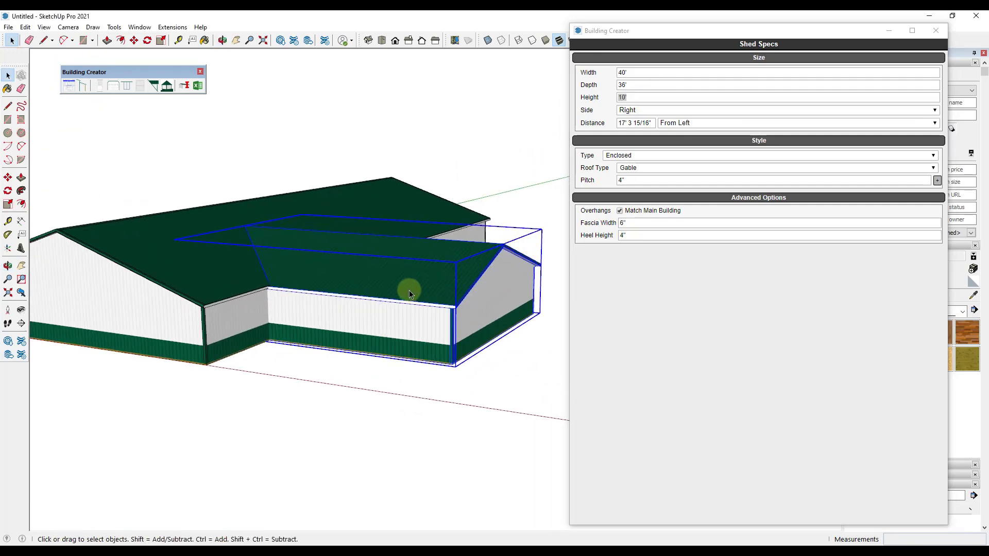
{"action": "middle_click_drag", "start_coordinate": [400, 283], "coordinate": [442, 291]}
{"action": "left_click", "coordinate": [637, 155]}
{"action": "left_click", "coordinate": [638, 157]}
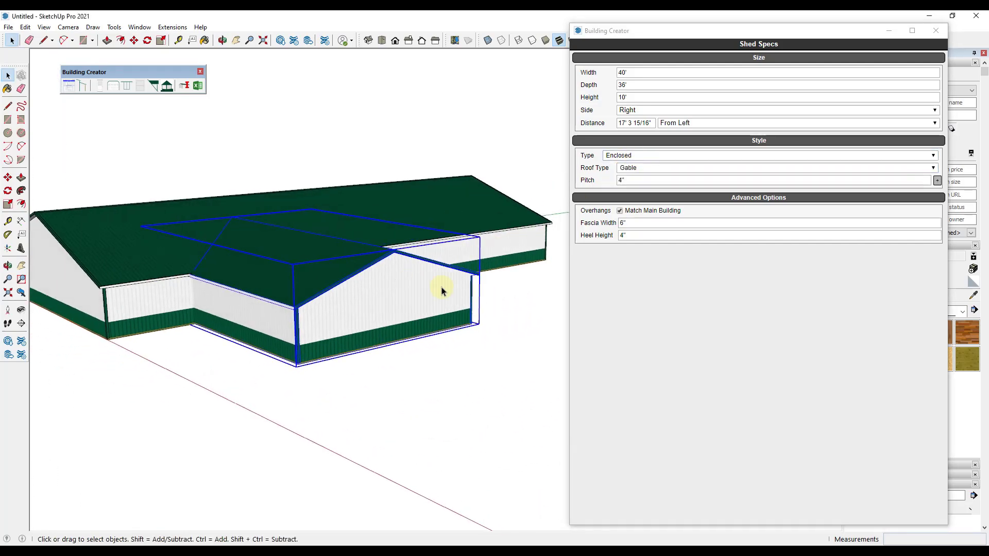
Add a shed on the front wall, measured from the wall centre, 15' wide
{"action": "left_click", "coordinate": [82, 86]}
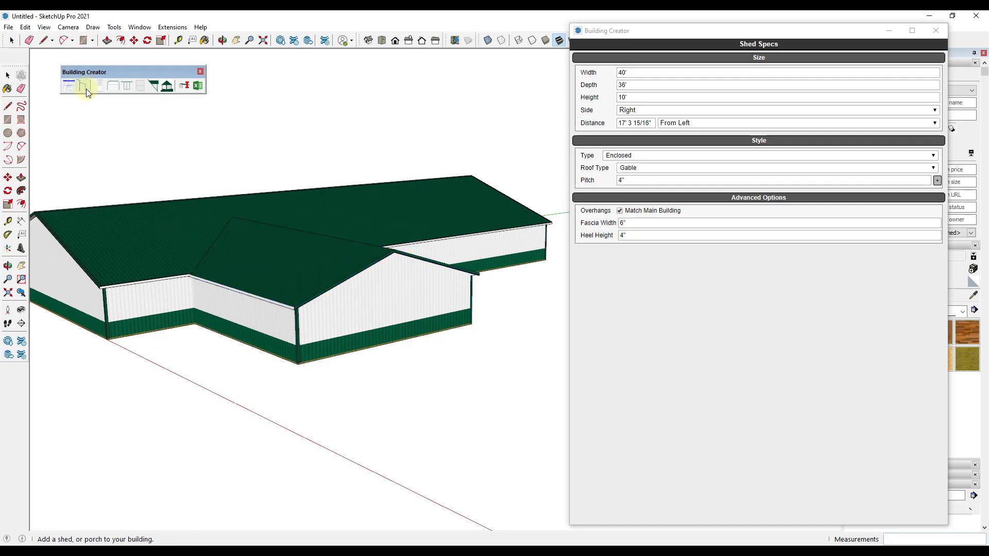
{"action": "left_click", "coordinate": [379, 336]}
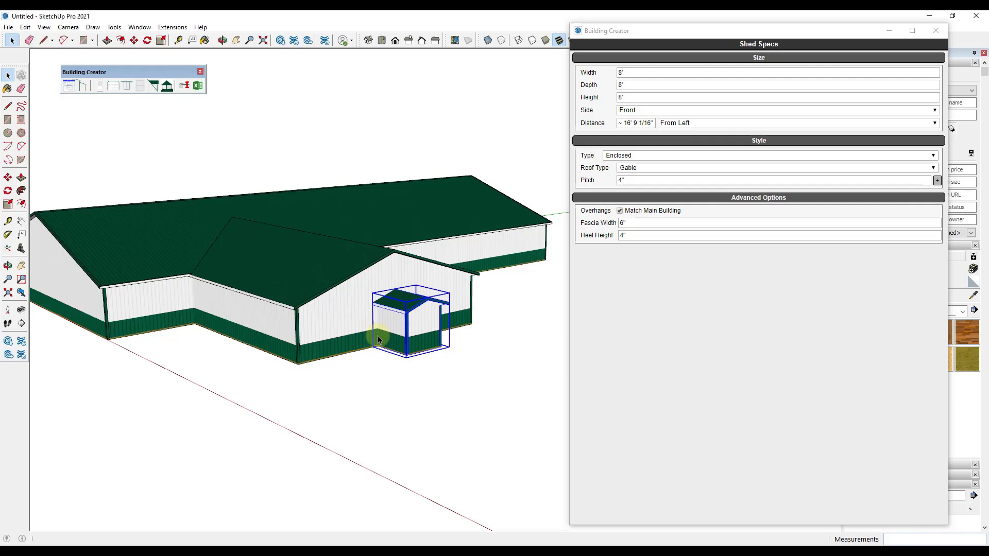
{"action": "left_click", "coordinate": [699, 125]}
{"action": "left_click", "coordinate": [669, 138]}
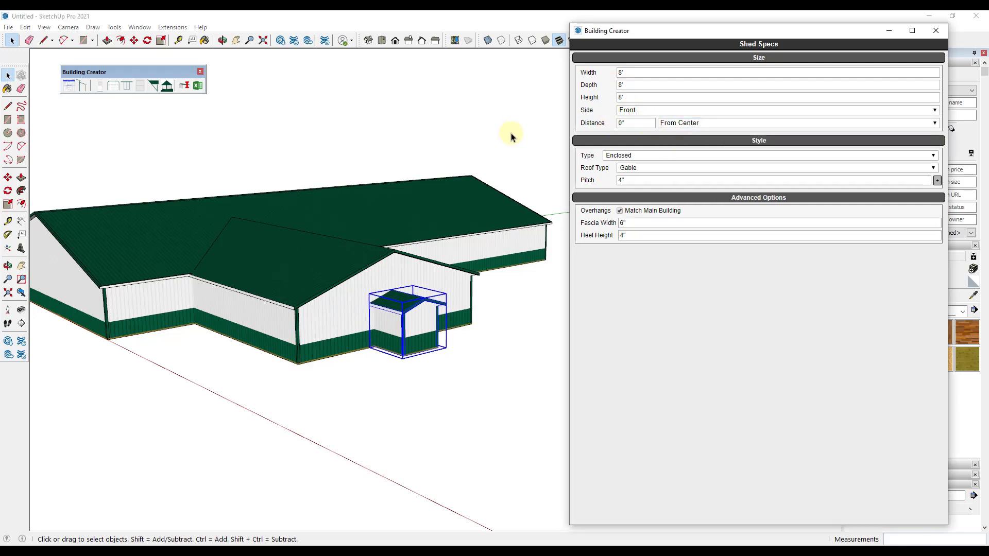
{"action": "type", "text": "15"}
{"action": "key", "text": "Return"}
{"action": "scroll", "coordinate": [400, 325], "scroll_direction": "up", "scroll_amount": 3}
{"action": "scroll", "coordinate": [375, 319], "scroll_direction": "up", "scroll_amount": 2}
{"action": "middle_click_drag", "start_coordinate": [400, 324], "coordinate": [315, 286]}
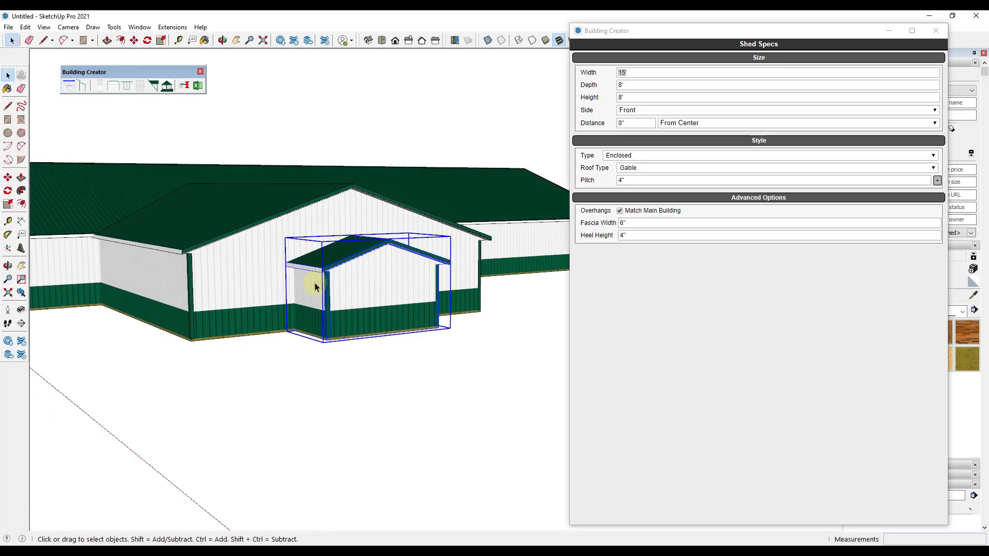
Make the shed an Open porch, after trying Cantilever, with 16' front post spacing
{"action": "left_click", "coordinate": [644, 155]}
{"action": "left_click", "coordinate": [617, 164]}
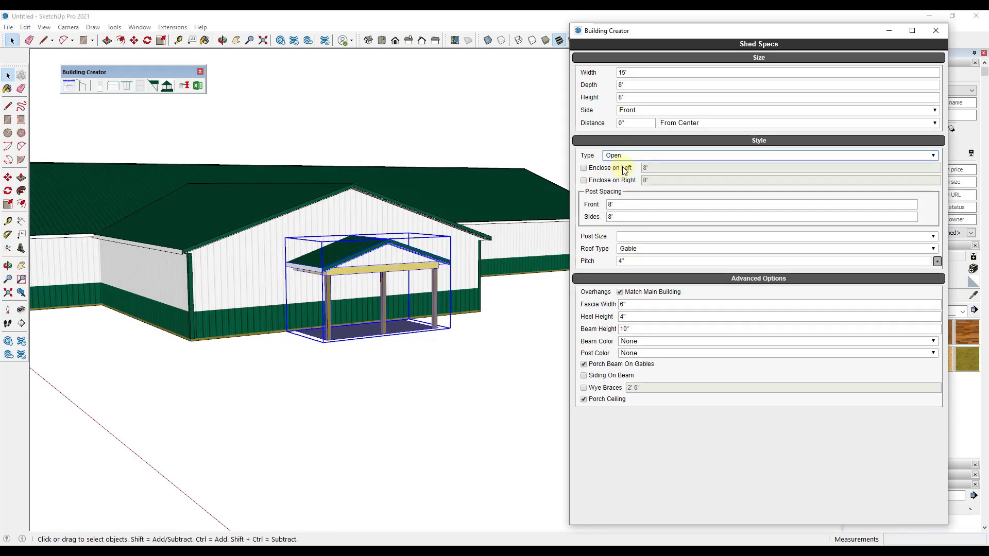
{"action": "left_click", "coordinate": [631, 155]}
{"action": "left_click", "coordinate": [633, 174]}
{"action": "middle_click_drag", "start_coordinate": [401, 255], "coordinate": [501, 227]}
{"action": "left_click", "coordinate": [630, 156]}
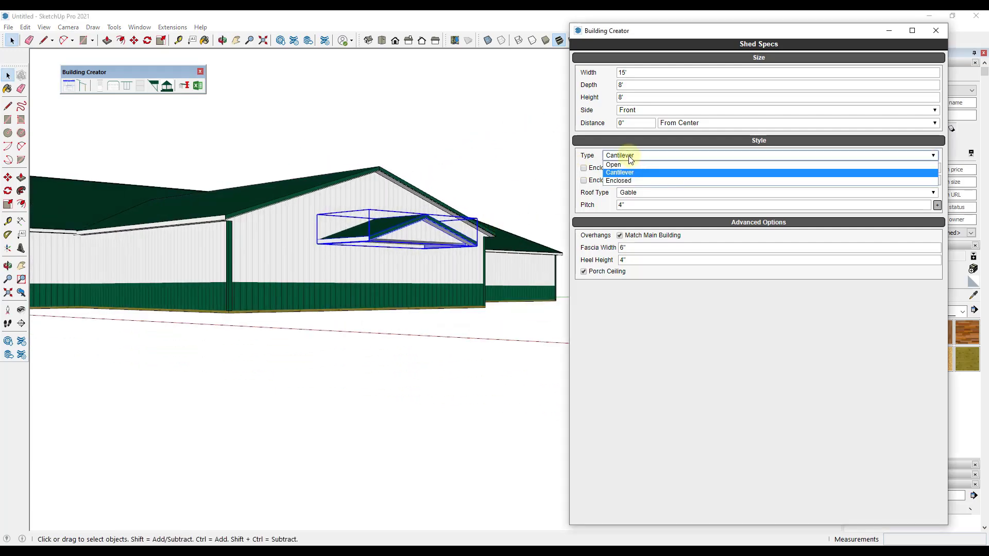
{"action": "left_click", "coordinate": [628, 165]}
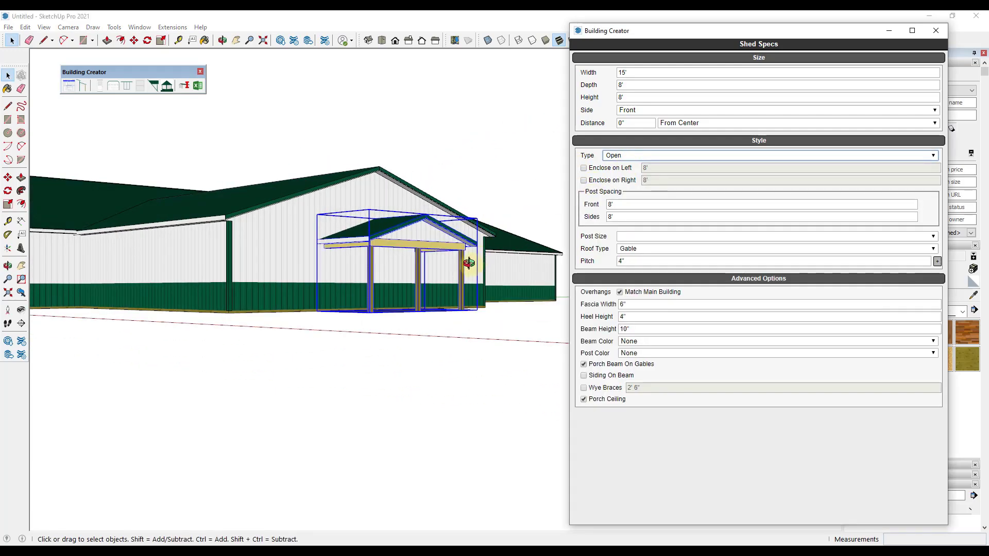
{"action": "scroll", "coordinate": [393, 289], "scroll_direction": "up", "scroll_amount": 5}
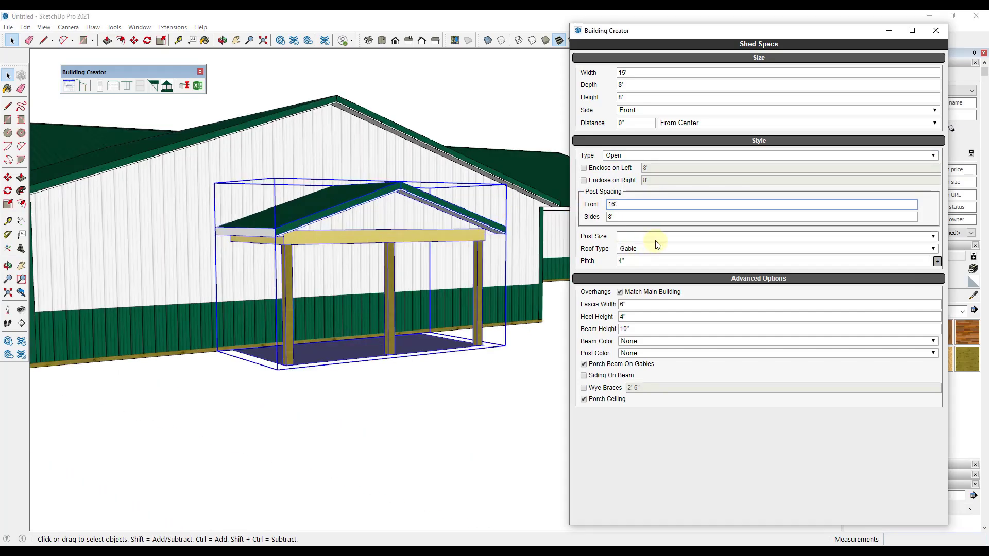
{"action": "key", "text": "Tab"}
{"action": "middle_click_drag", "start_coordinate": [456, 277], "coordinate": [403, 286]}
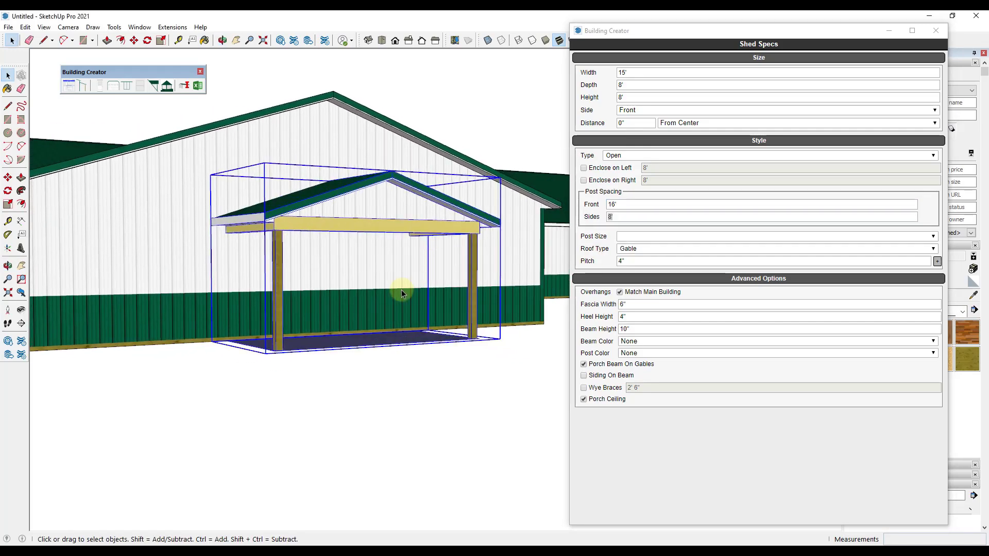
Set the porch beam and posts to the dark green trim colour
{"action": "left_click", "coordinate": [650, 341]}
{"action": "left_click", "coordinate": [649, 360]}
{"action": "left_click", "coordinate": [648, 353]}
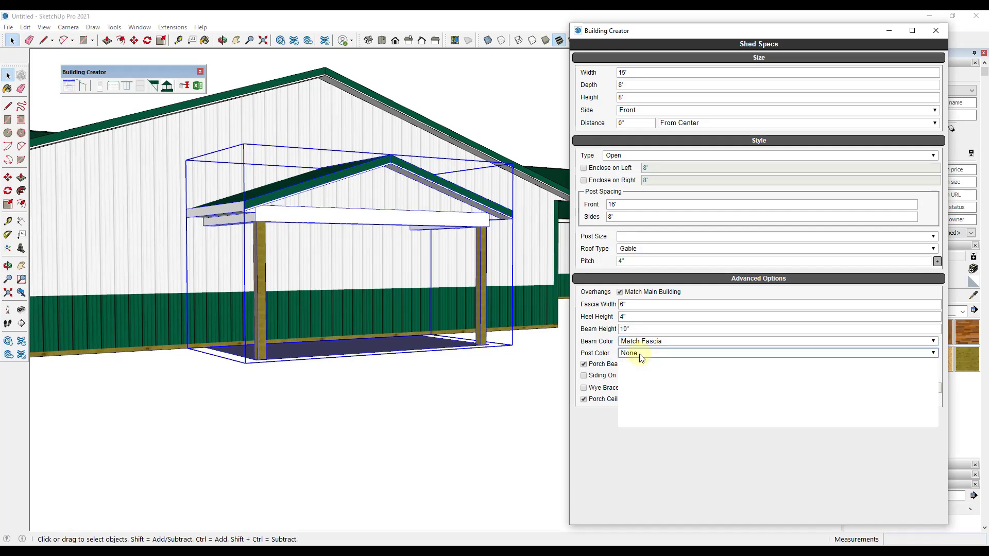
{"action": "left_click", "coordinate": [647, 371]}
{"action": "left_click", "coordinate": [648, 353]}
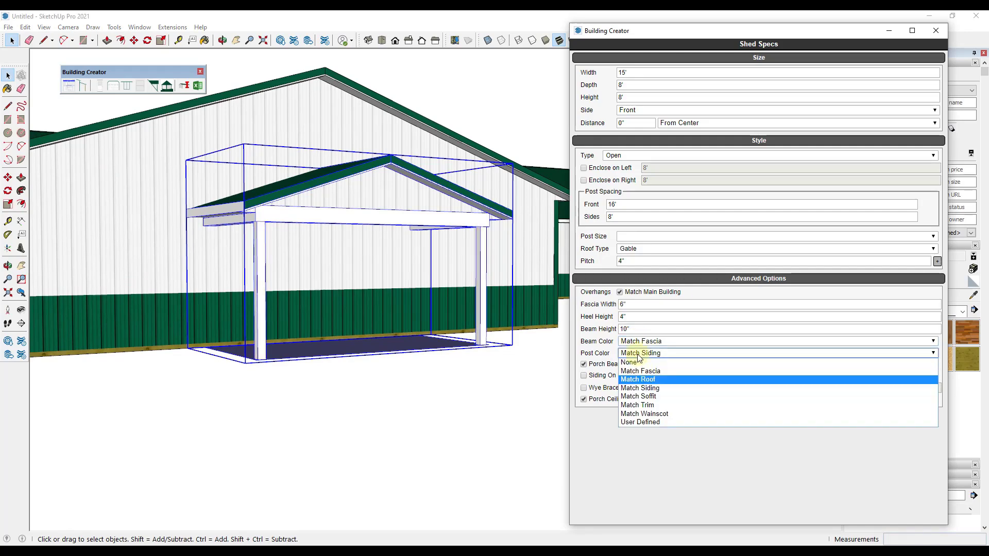
{"action": "left_click", "coordinate": [637, 405]}
{"action": "middle_click_drag", "start_coordinate": [352, 273], "coordinate": [386, 384]}
{"action": "left_click", "coordinate": [389, 382]}
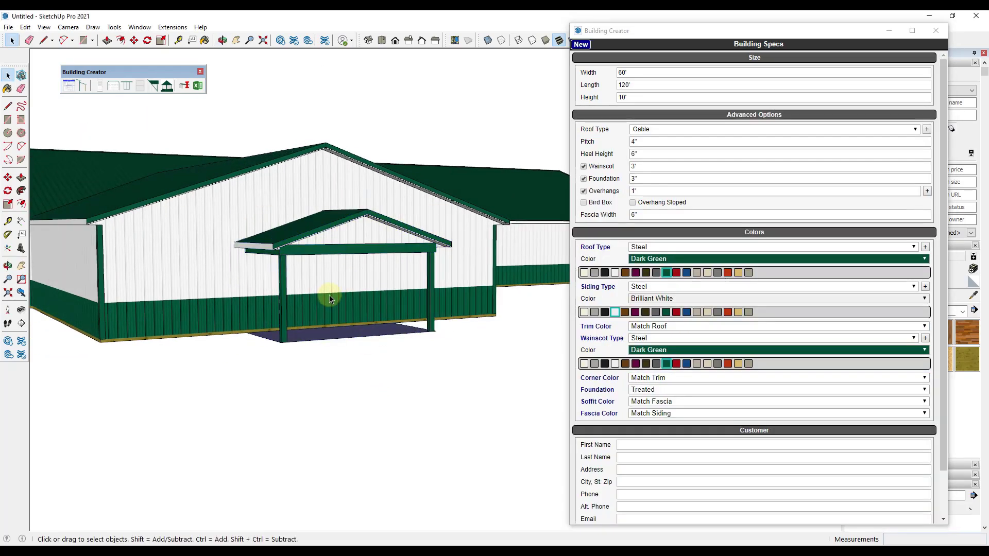
{"action": "scroll", "coordinate": [334, 291], "scroll_direction": "up", "scroll_amount": 3}
{"action": "middle_click_drag", "start_coordinate": [336, 290], "coordinate": [370, 250]}
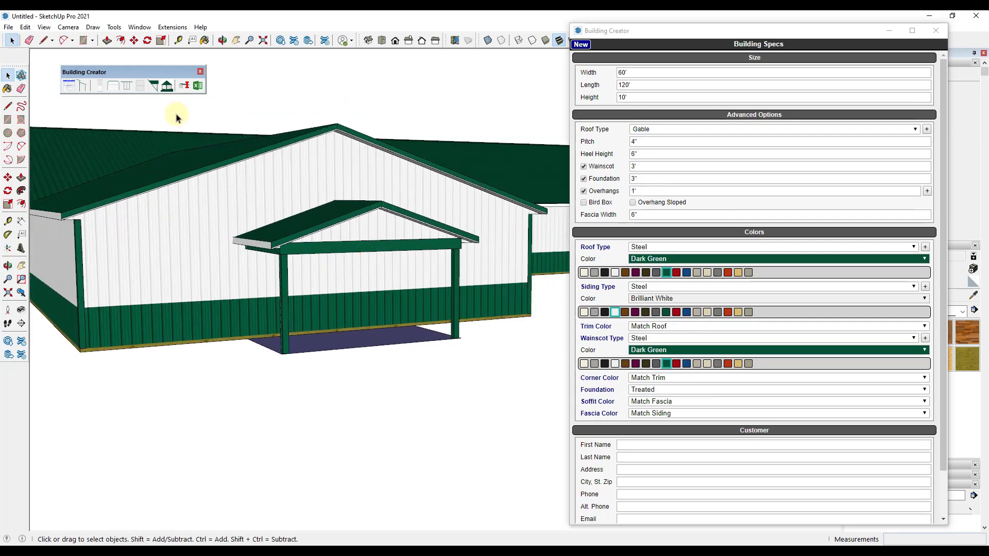
Place a walk door on the porch wall, 0" from the wall centre
{"action": "left_click", "coordinate": [101, 86]}
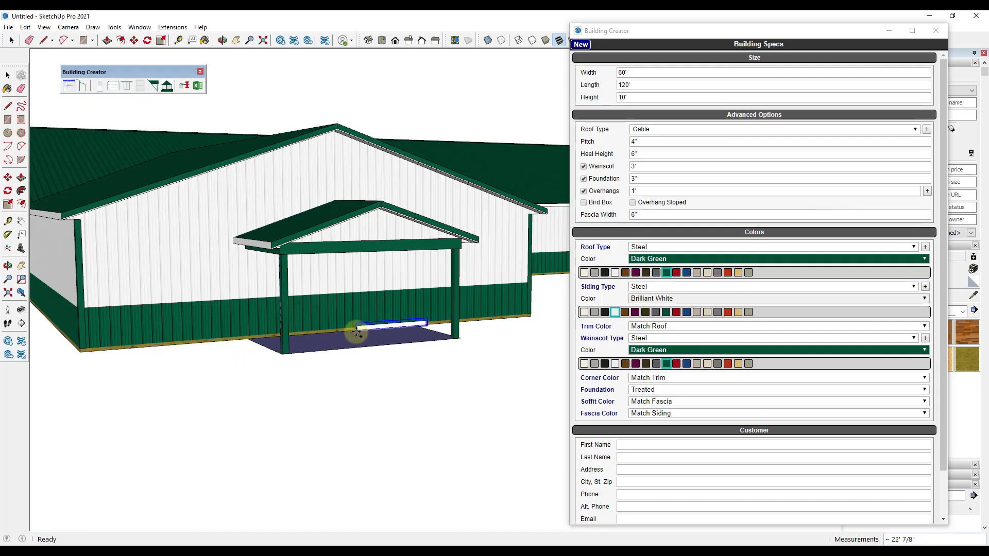
{"action": "left_click", "coordinate": [332, 319]}
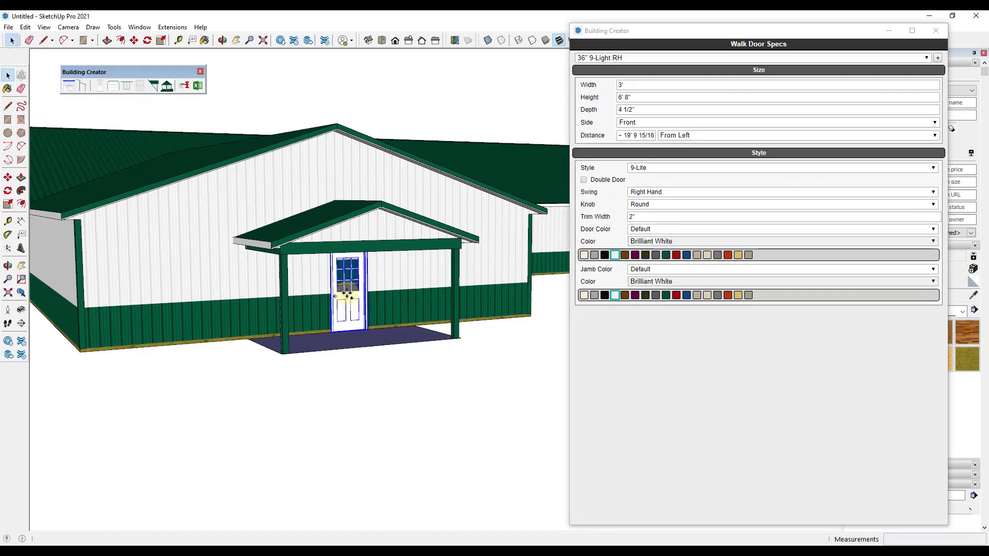
{"action": "left_click", "coordinate": [697, 135]}
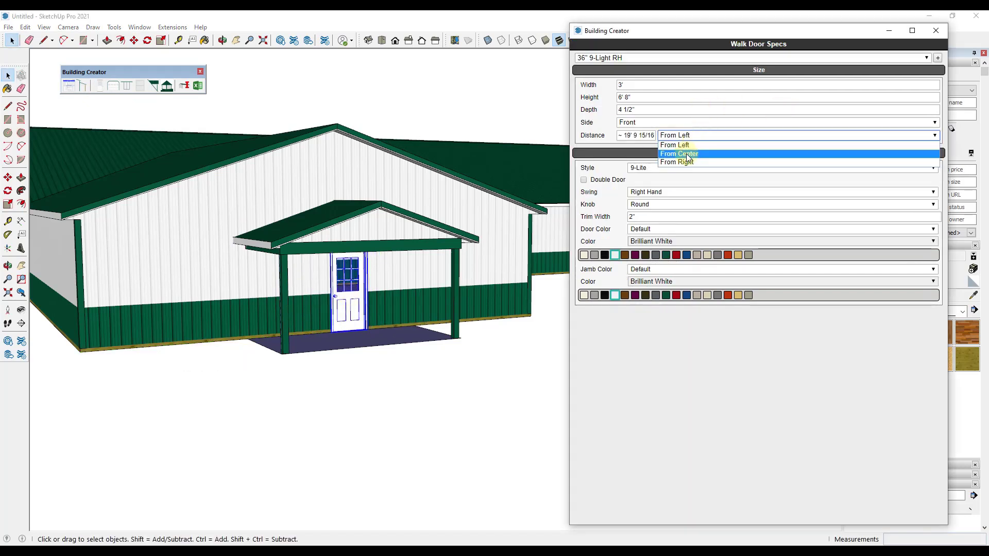
{"action": "left_click", "coordinate": [686, 154]}
{"action": "triple_click", "coordinate": [642, 136]}
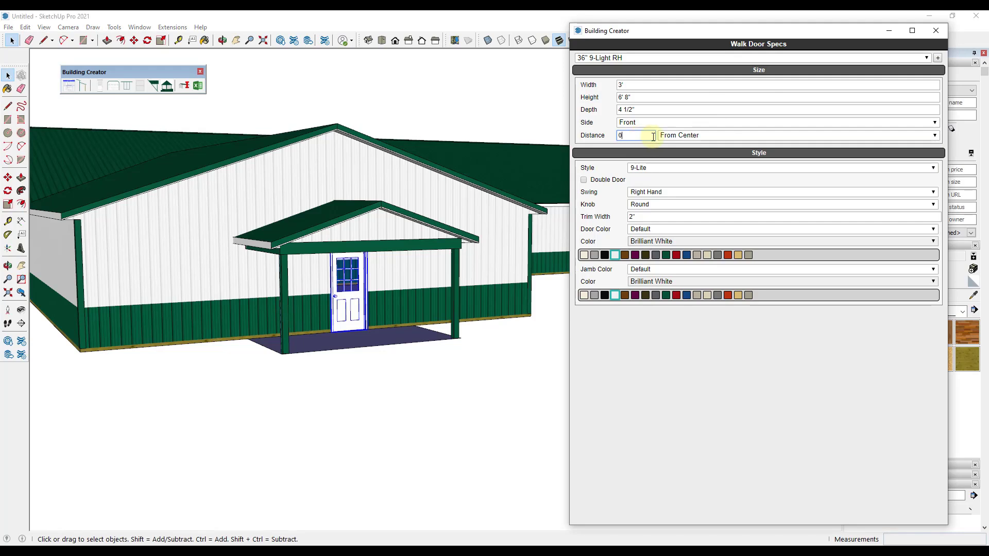
{"action": "type", "text": "0"}
{"action": "key", "text": "Return"}
Make it a double door with the right panel active
{"action": "left_click", "coordinate": [597, 181]}
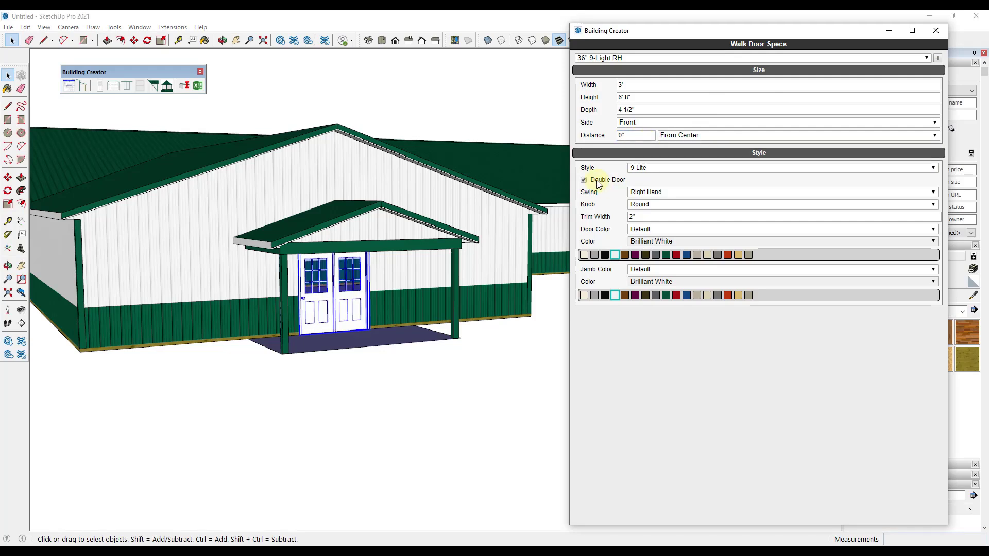
{"action": "left_click", "coordinate": [643, 193]}
{"action": "left_click", "coordinate": [645, 211]}
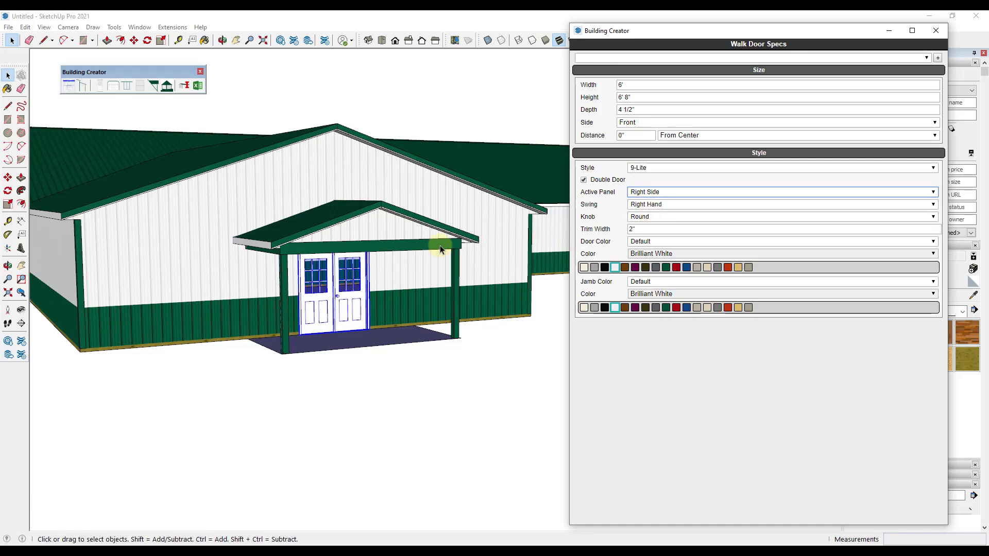
{"action": "middle_click_drag", "start_coordinate": [440, 247], "coordinate": [384, 237]}
{"action": "scroll", "coordinate": [385, 238], "scroll_direction": "down", "scroll_amount": 5}
{"action": "middle_click_drag", "start_coordinate": [453, 258], "coordinate": [414, 262]}
{"action": "scroll", "coordinate": [437, 202], "scroll_direction": "up", "scroll_amount": 3}
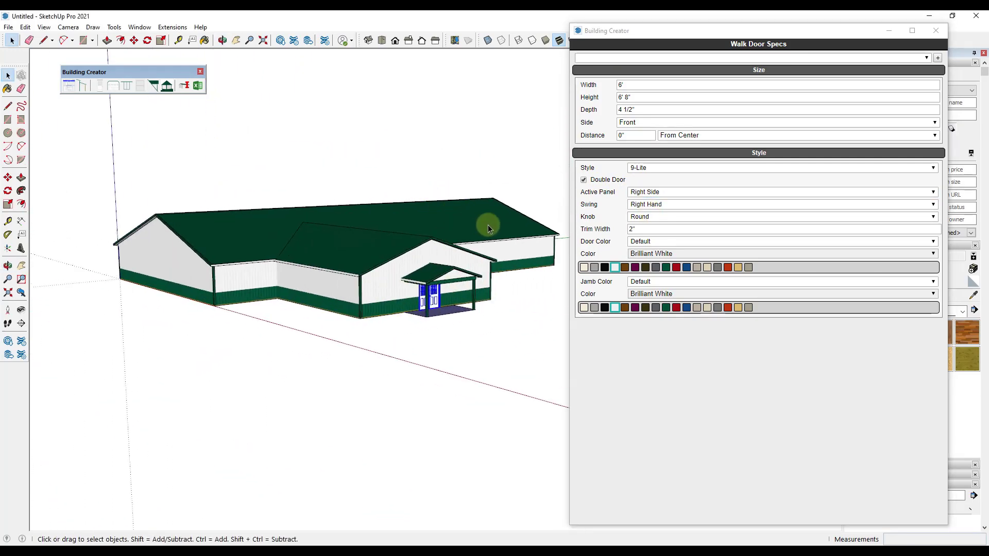
{"action": "scroll", "coordinate": [498, 228], "scroll_direction": "up", "scroll_amount": 2}
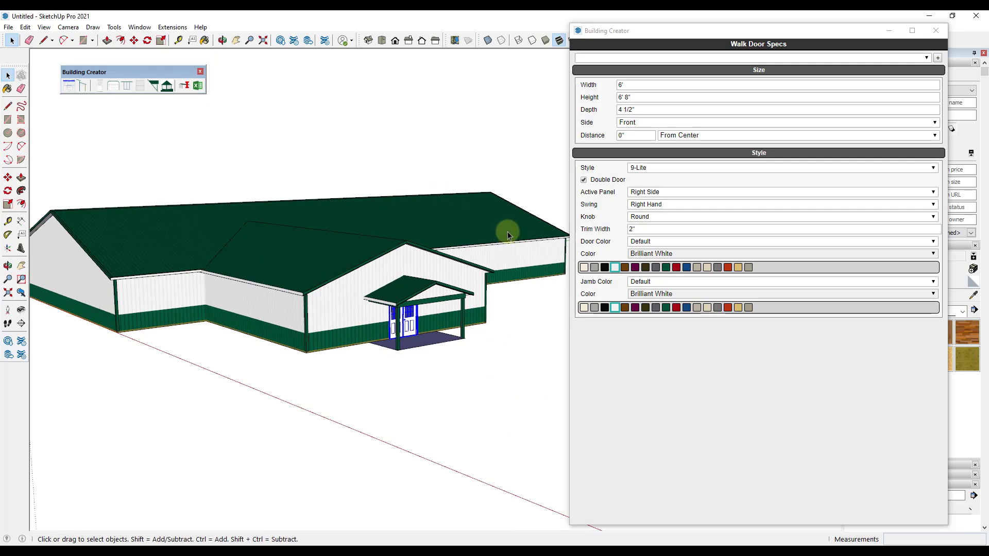
{"action": "middle_click_drag", "start_coordinate": [464, 236], "coordinate": [453, 260]}
{"action": "scroll", "coordinate": [465, 264], "scroll_direction": "up", "scroll_amount": 2}
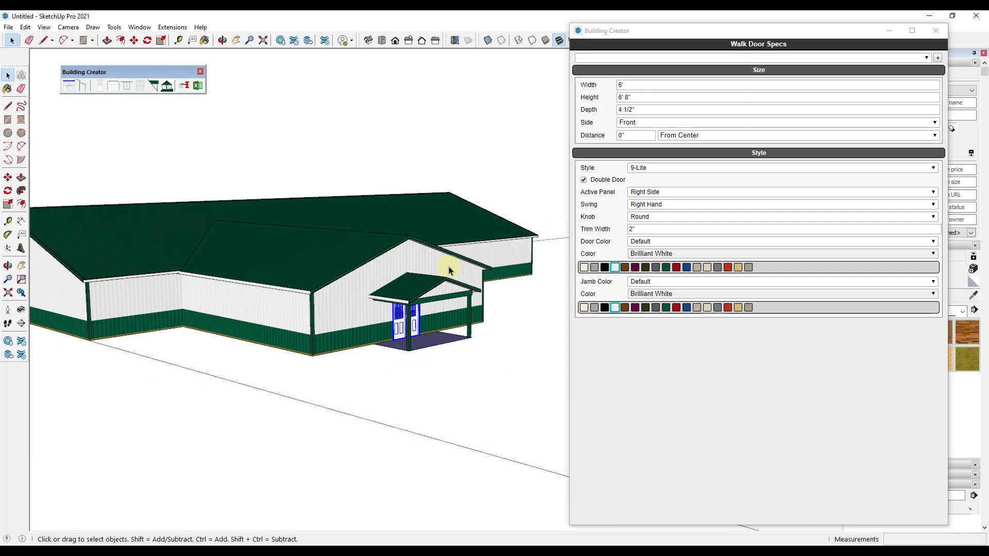
{"action": "scroll", "coordinate": [399, 291], "scroll_direction": "down", "scroll_amount": 2}
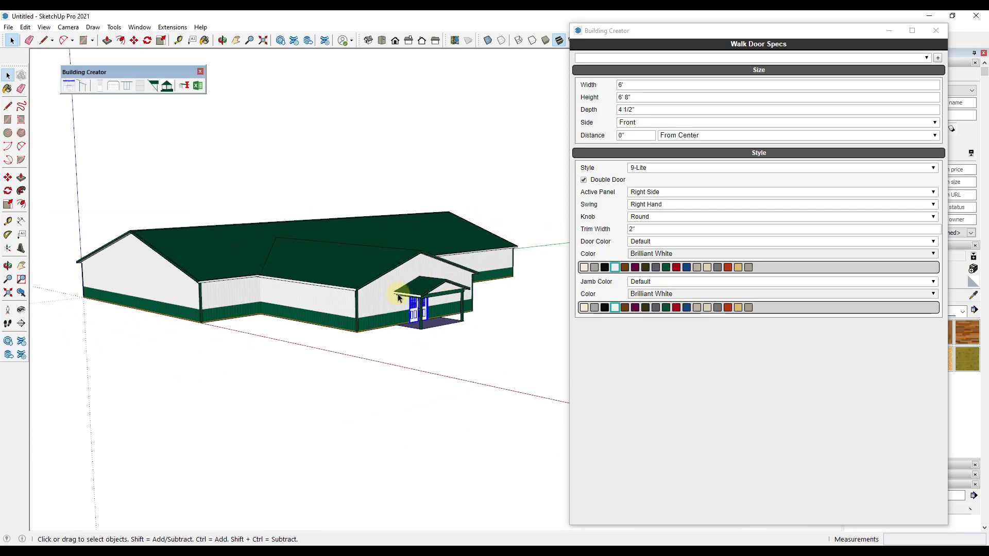
{"action": "middle_click_drag", "start_coordinate": [399, 291], "coordinate": [273, 297]}
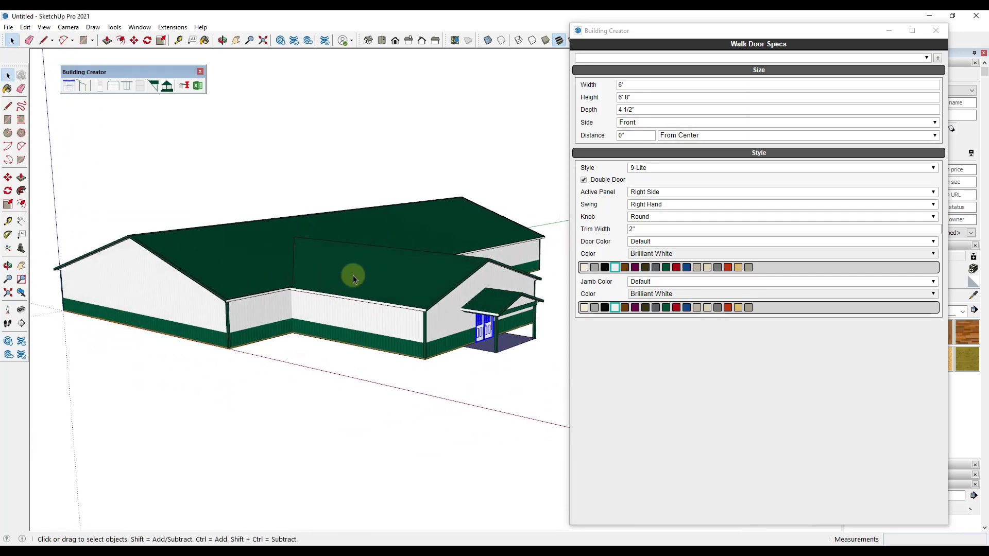
{"action": "scroll", "coordinate": [214, 270], "scroll_direction": "up", "scroll_amount": 3}
{"action": "middle_click_drag", "start_coordinate": [214, 269], "coordinate": [242, 247]}
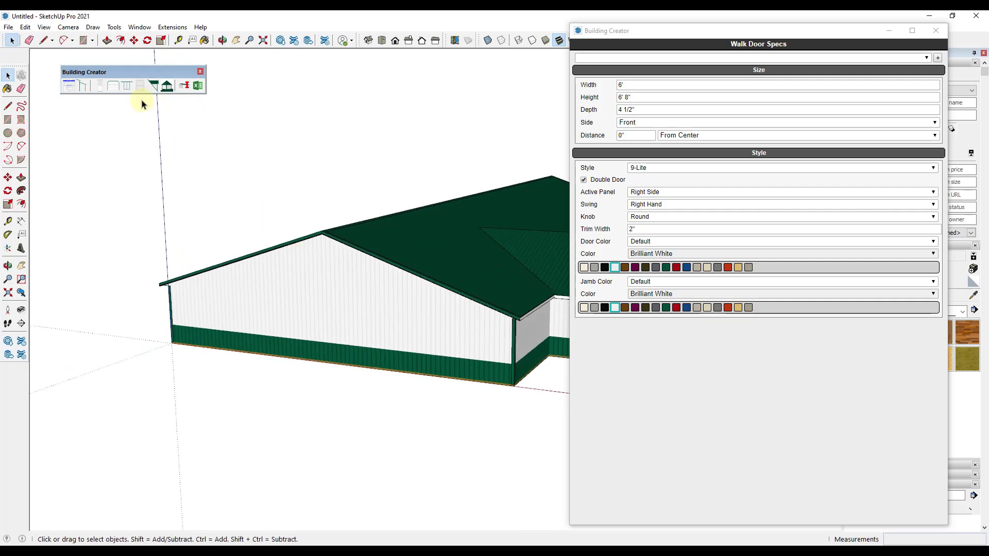
Place an overhead door on the end wall, 0" from the wall centre
{"action": "left_click", "coordinate": [114, 84]}
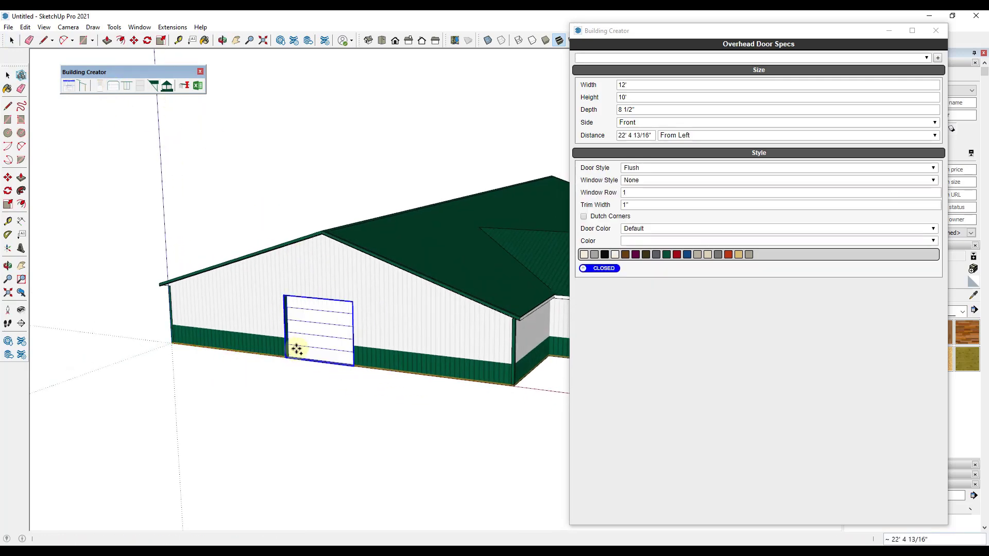
{"action": "left_click", "coordinate": [296, 346]}
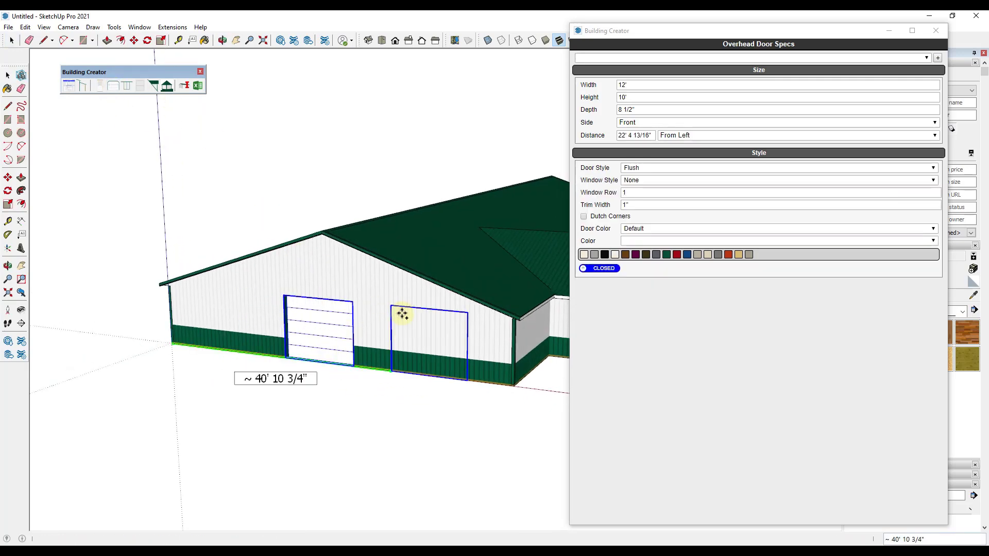
{"action": "scroll", "coordinate": [361, 330], "scroll_direction": "down", "scroll_amount": 5}
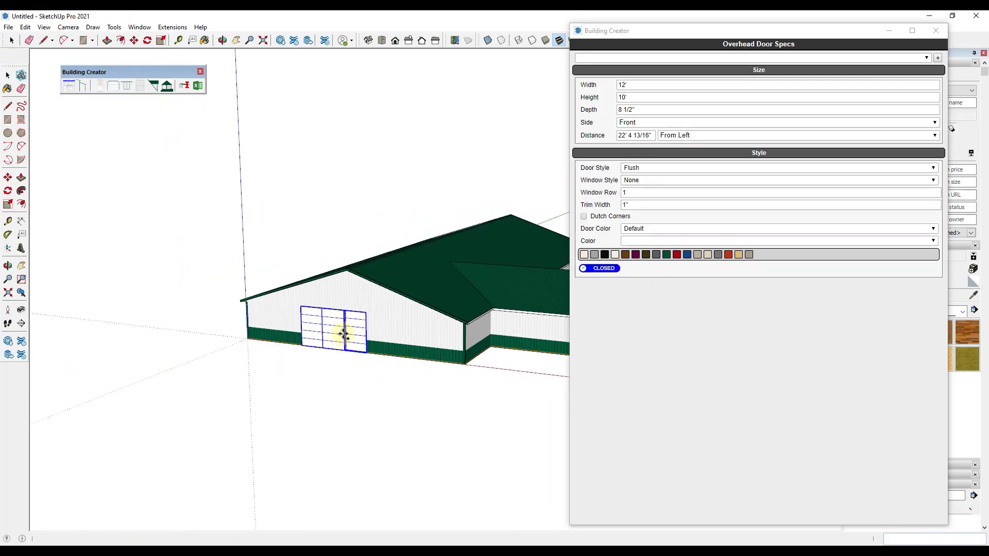
{"action": "left_click", "coordinate": [694, 136]}
{"action": "left_click", "coordinate": [689, 155]}
{"action": "left_click", "coordinate": [653, 136]}
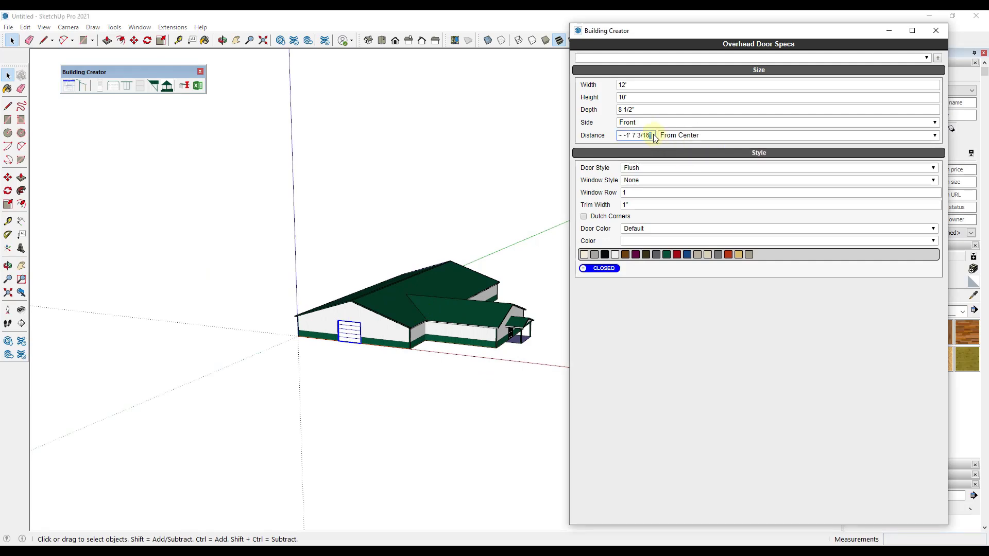
{"action": "type", "text": "0"}
{"action": "key", "text": "Return"}
Centre the 18' overhead door on the back wall, then return to building specs
{"action": "left_click", "coordinate": [647, 83]}
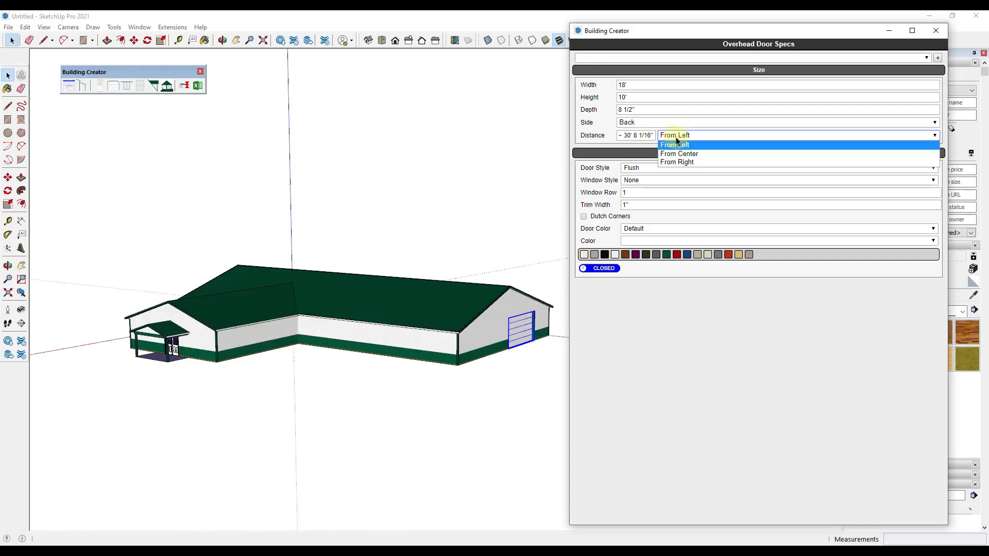
{"action": "middle_click_drag", "start_coordinate": [676, 137], "coordinate": [443, 317]}
{"action": "key", "text": "space"}
{"action": "scroll", "coordinate": [466, 227], "scroll_direction": "up", "scroll_amount": 2}
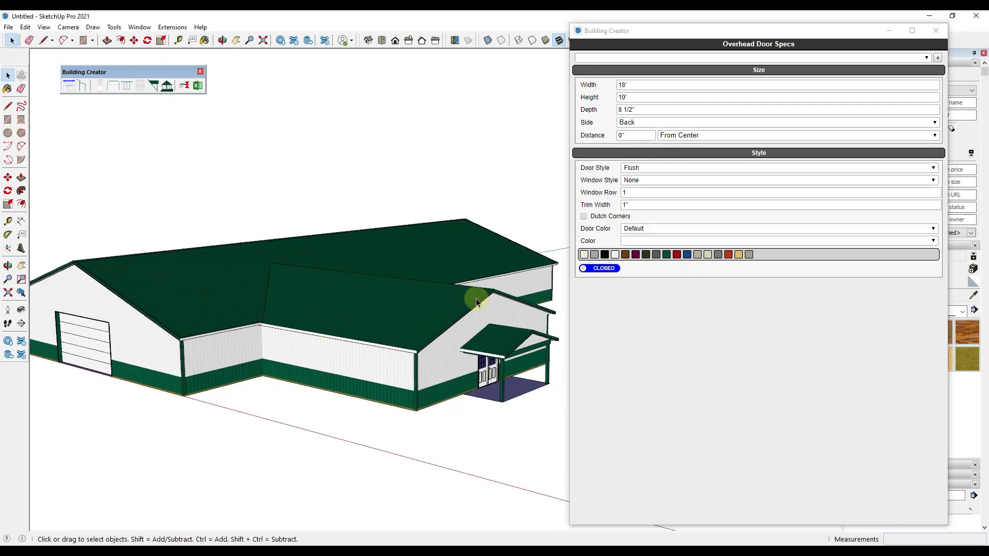
{"action": "scroll", "coordinate": [397, 216], "scroll_direction": "down", "scroll_amount": 2}
{"action": "left_click", "coordinate": [401, 240]}
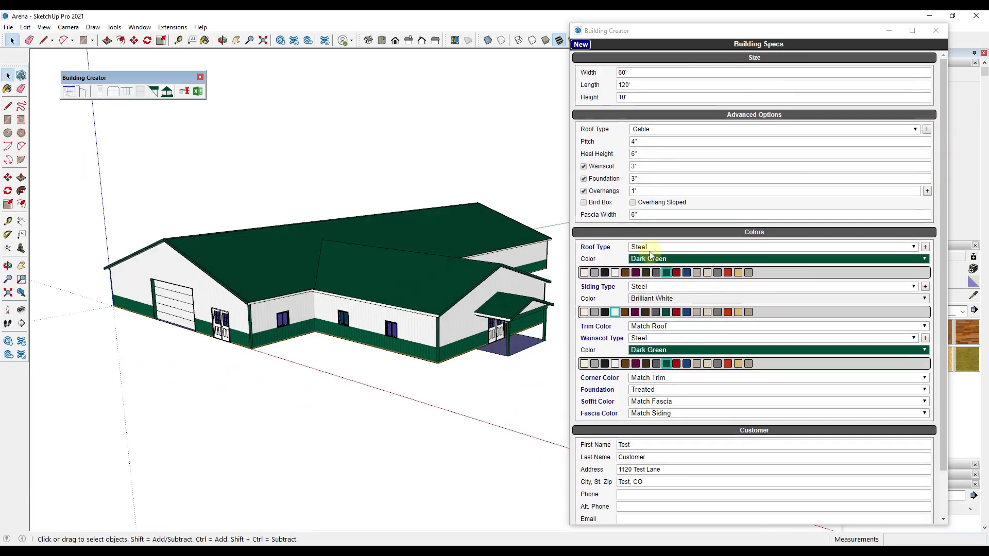
Open Building Creator's Setup from the Extensions menu
{"action": "scroll", "coordinate": [386, 170], "scroll_direction": "up", "scroll_amount": 3}
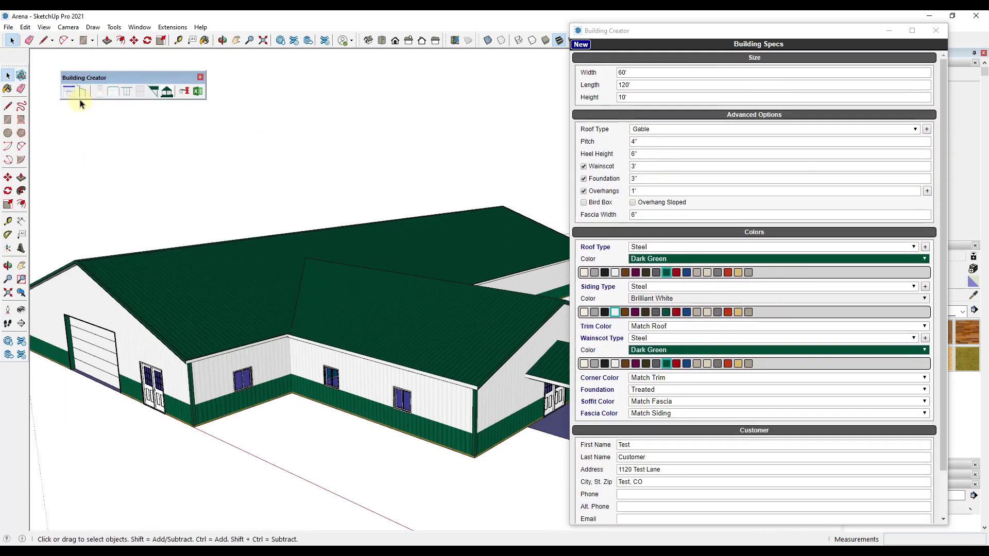
{"action": "scroll", "coordinate": [81, 104], "scroll_direction": "down", "scroll_amount": 1}
{"action": "left_click", "coordinate": [66, 93]}
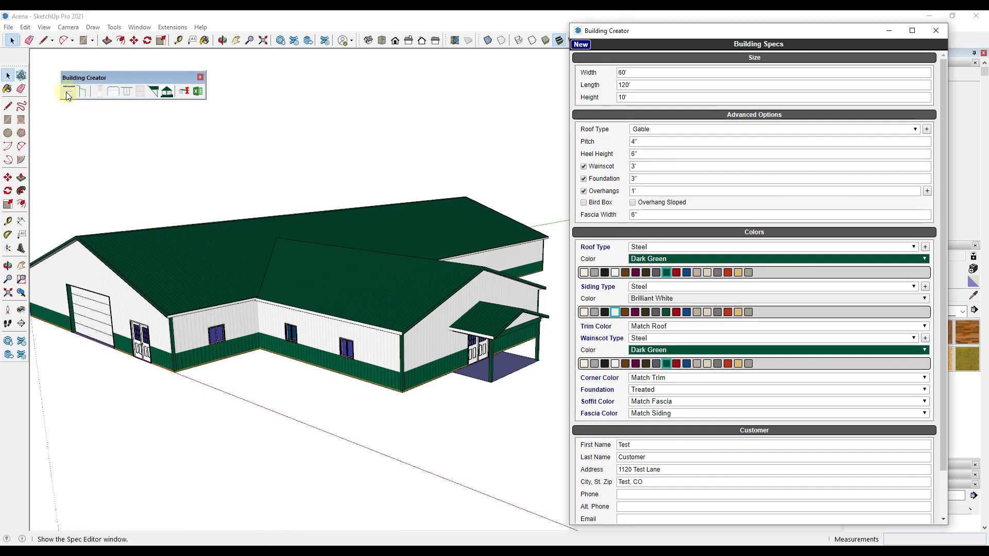
{"action": "left_click", "coordinate": [172, 27]}
{"action": "mouse_move", "coordinate": [193, 45]}
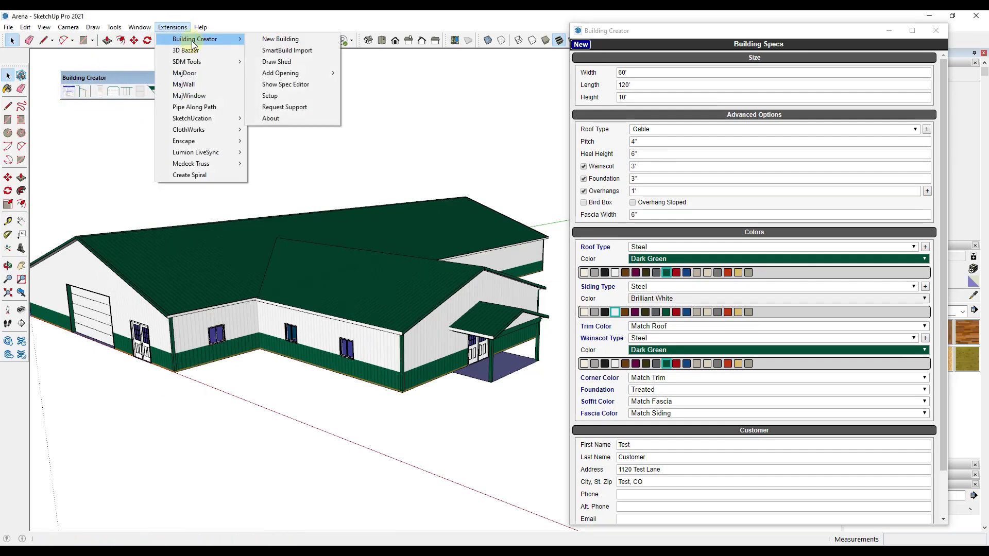
{"action": "left_click", "coordinate": [290, 95]}
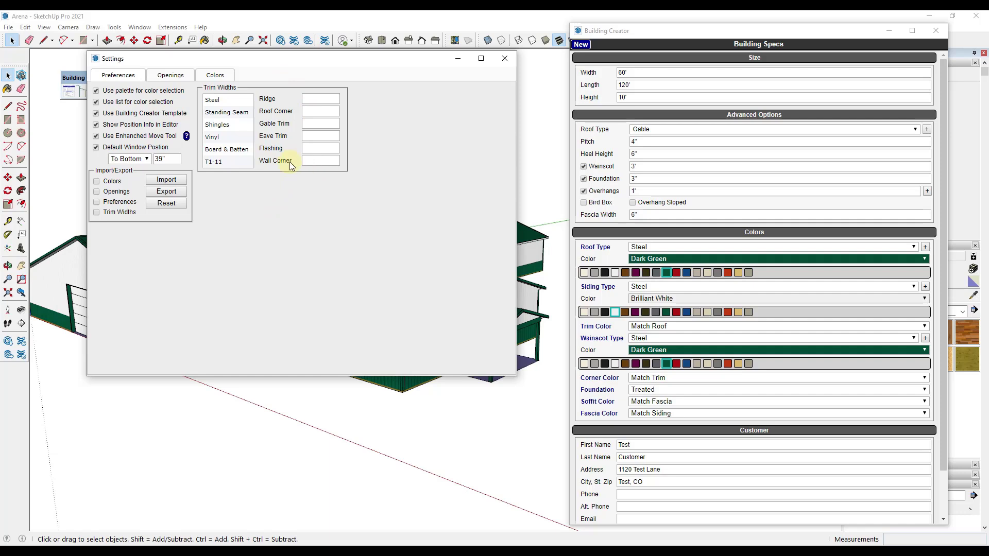
Browse the saved custom opening categories, ending on Barn Doors
{"action": "left_click", "coordinate": [166, 82]}
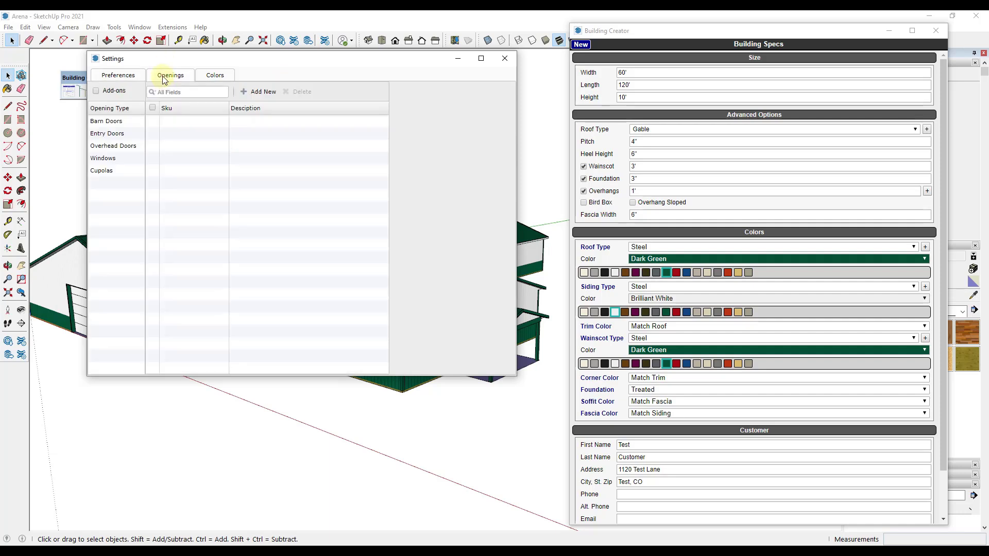
{"action": "left_click", "coordinate": [113, 122]}
{"action": "left_click", "coordinate": [105, 135]}
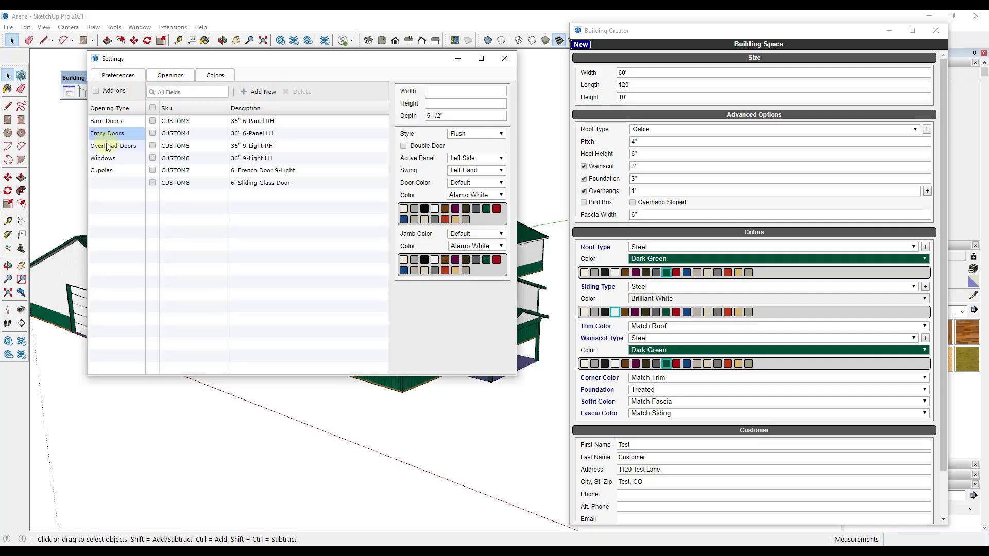
{"action": "left_click", "coordinate": [111, 146]}
{"action": "left_click", "coordinate": [104, 159]}
{"action": "left_click", "coordinate": [104, 172]}
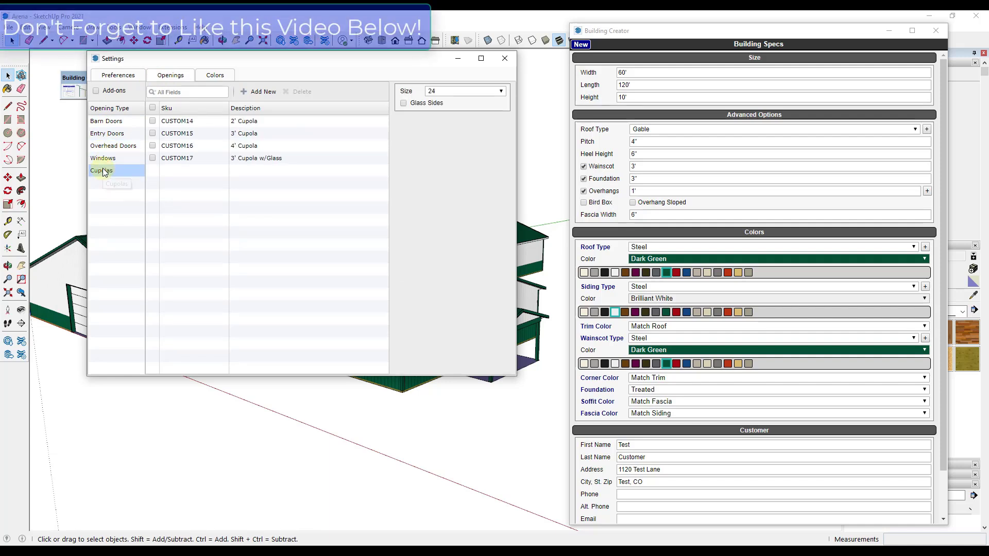
{"action": "left_click", "coordinate": [106, 122]}
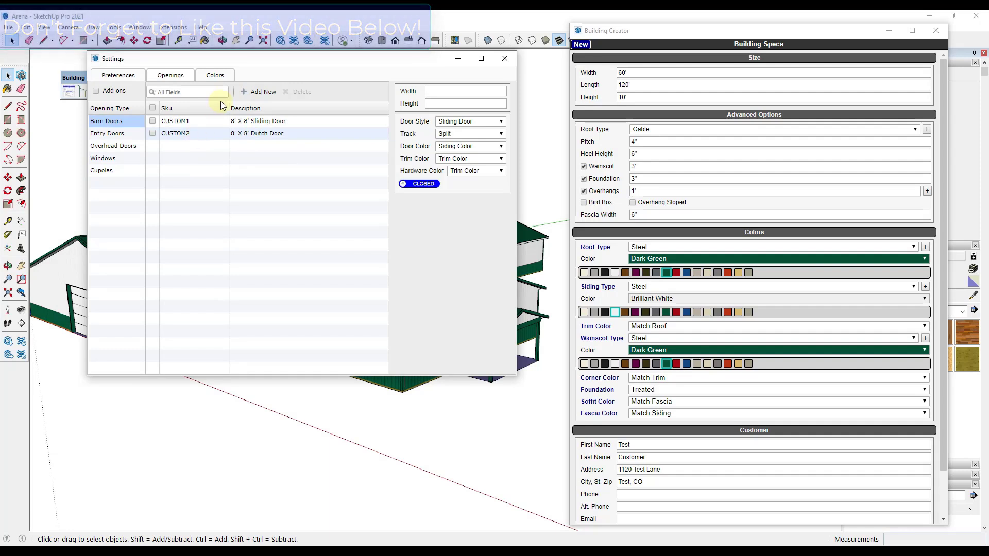
Add a CUSTOM18 barn door record with 10' height, then close Settings
{"action": "left_click", "coordinate": [256, 93]}
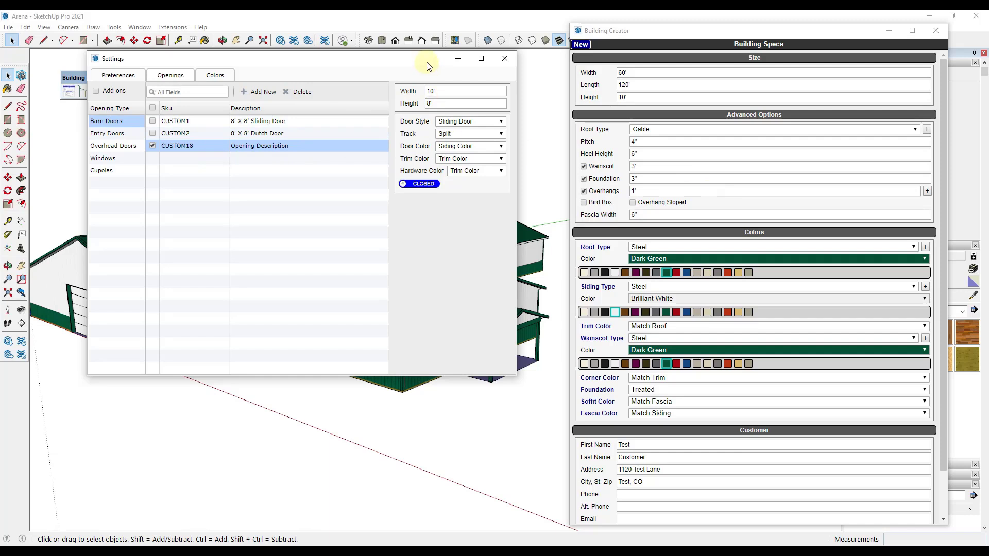
{"action": "left_click", "coordinate": [263, 148]}
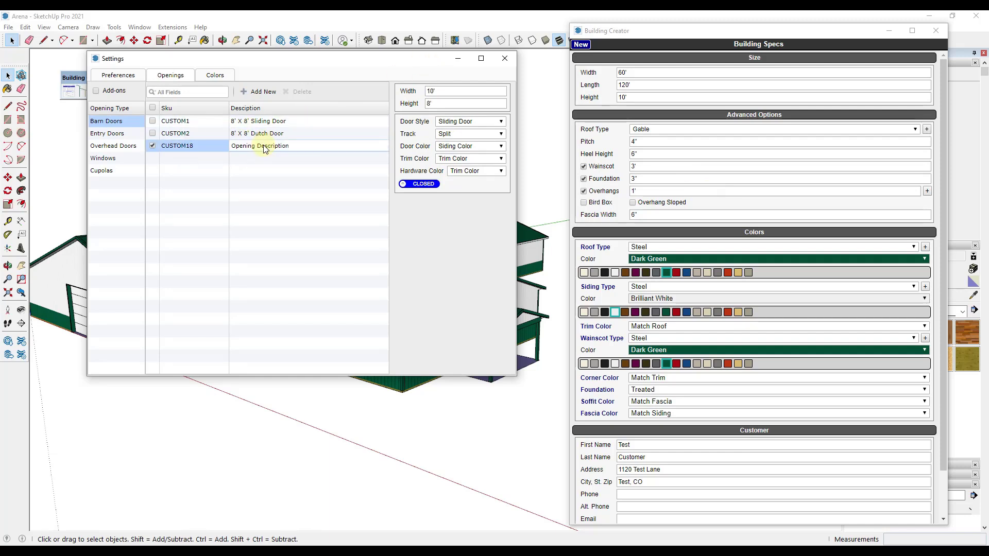
{"action": "left_click", "coordinate": [441, 105]}
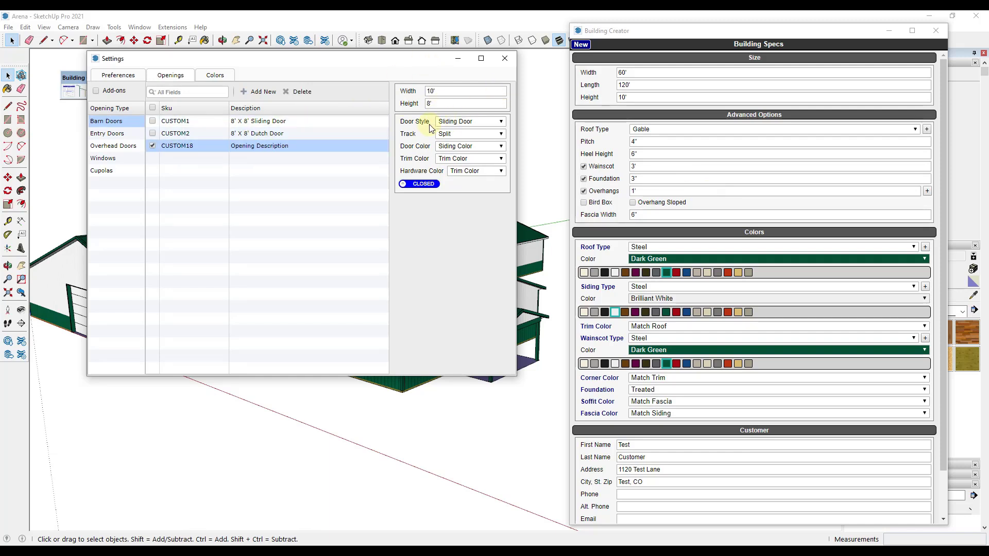
{"action": "left_click", "coordinate": [405, 104]}
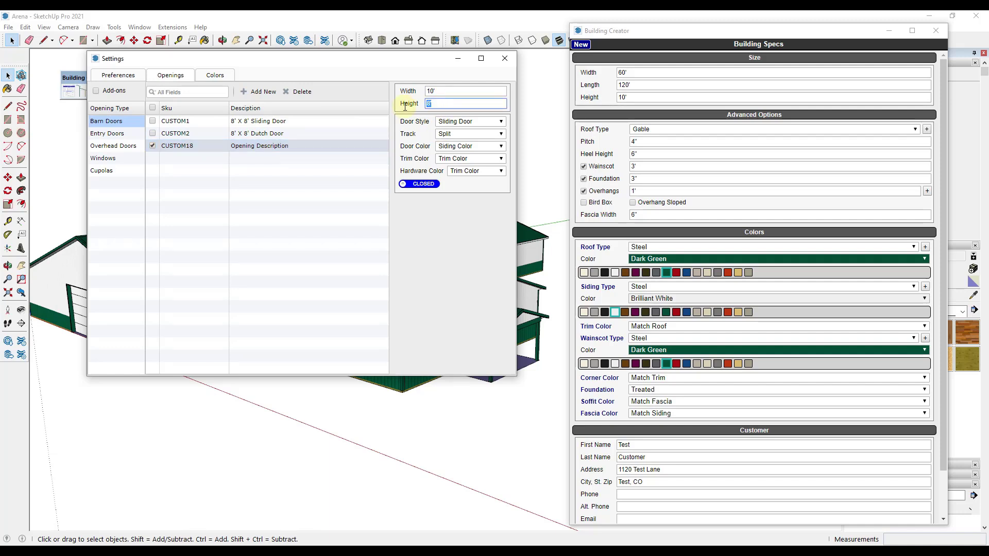
{"action": "key", "text": "Tab"}
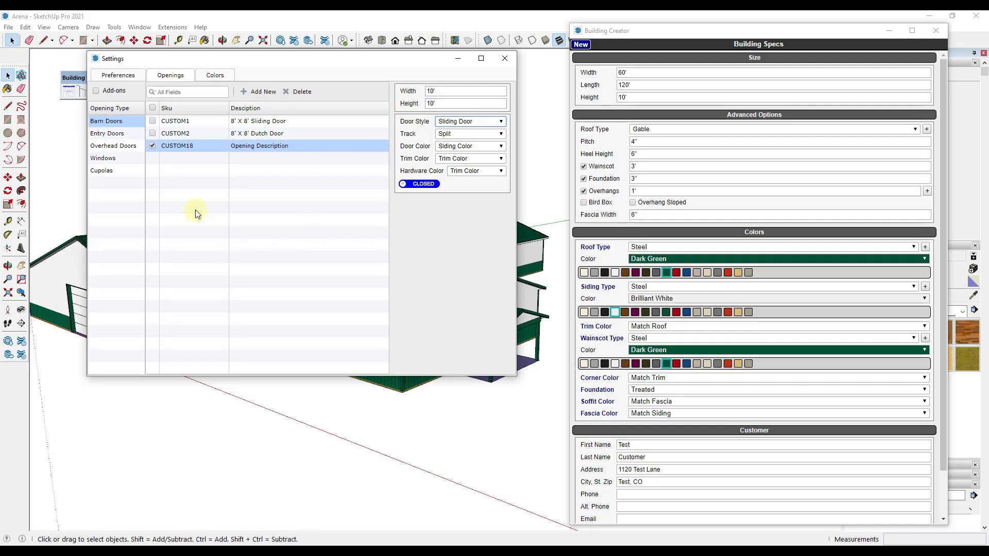
{"action": "left_click", "coordinate": [501, 58]}
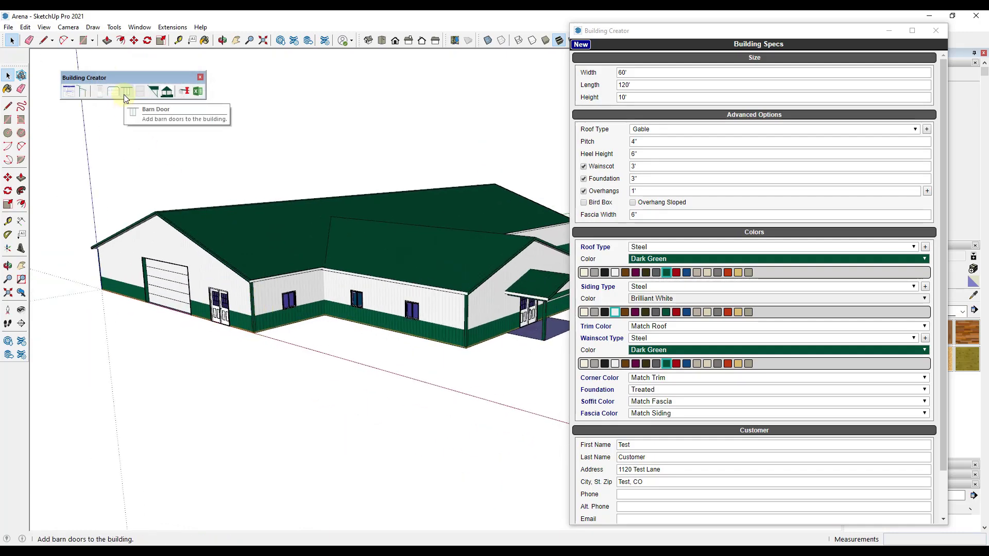
Start a barn door and choose the CUSTOM18 opening from the Sku list
{"action": "left_click", "coordinate": [124, 94]}
{"action": "left_click", "coordinate": [938, 57]}
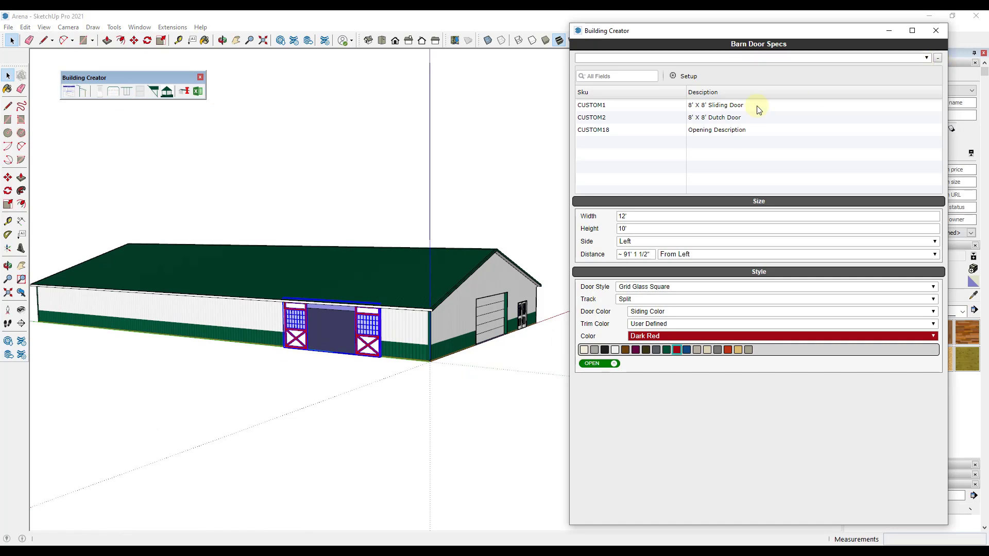
{"action": "left_click", "coordinate": [620, 131]}
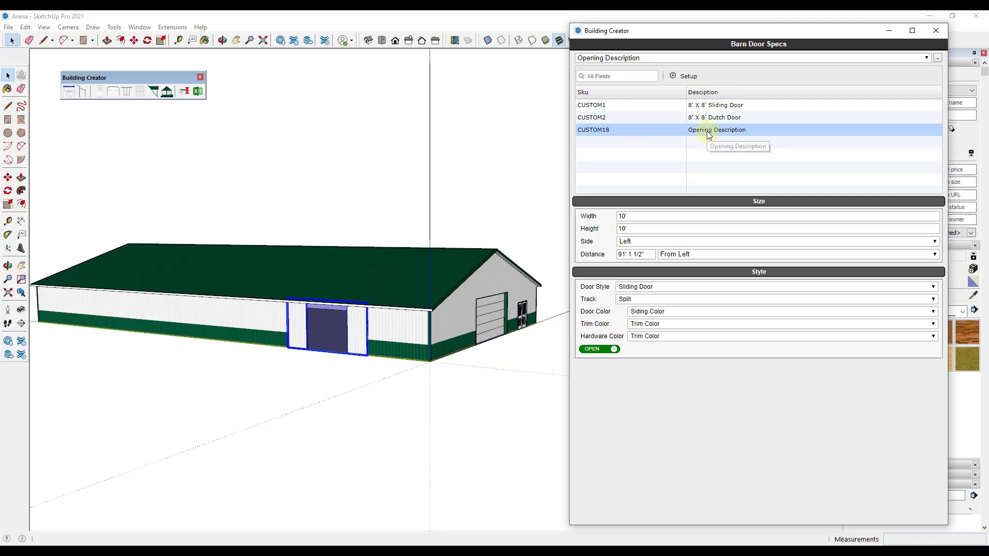
{"action": "left_click", "coordinate": [697, 135]}
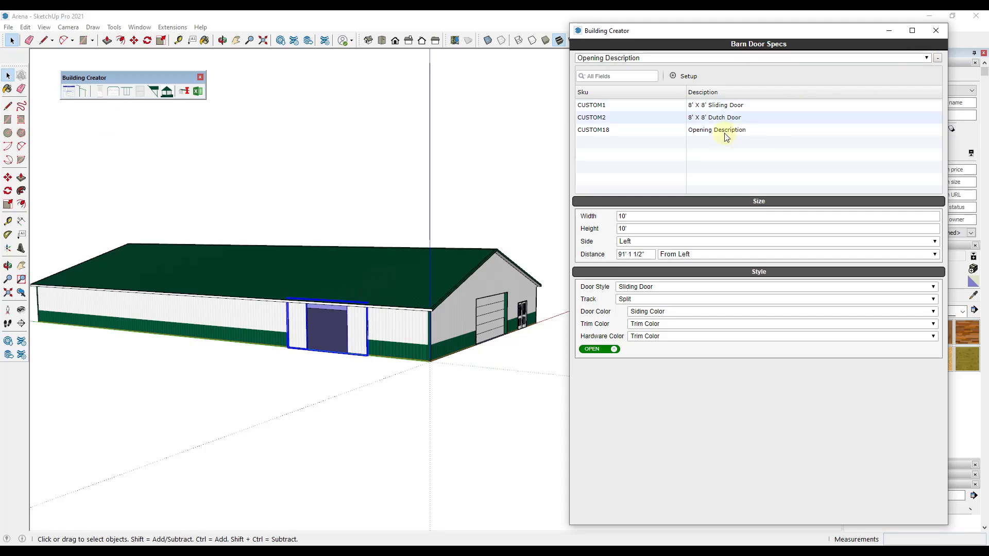
{"action": "left_click", "coordinate": [938, 58]}
{"action": "left_click", "coordinate": [922, 58]}
{"action": "left_click", "coordinate": [921, 58]}
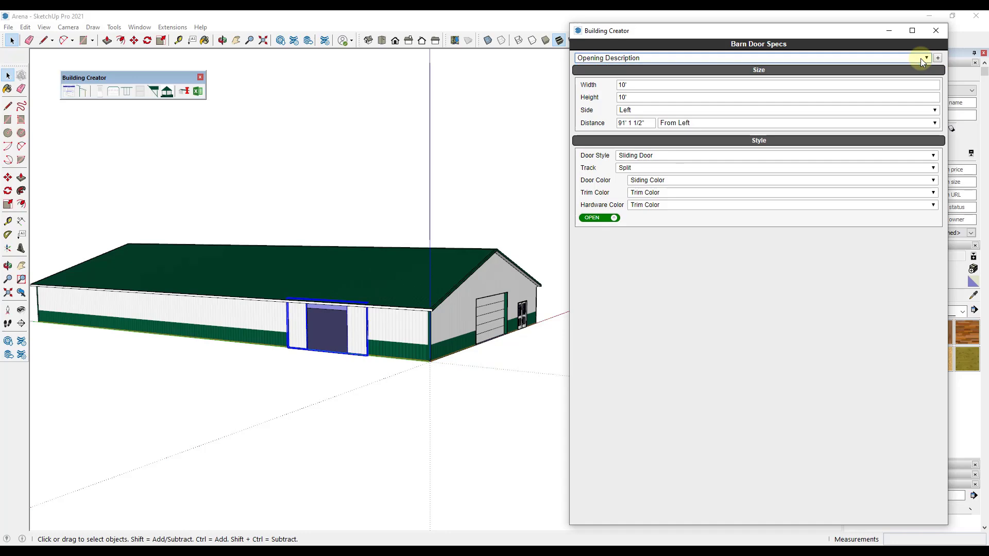
{"action": "left_click", "coordinate": [938, 58]}
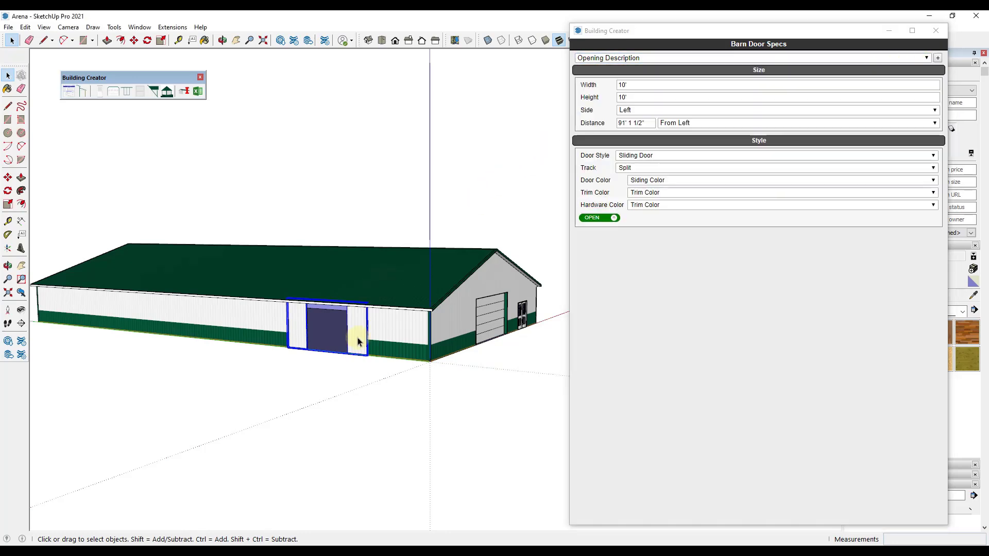
Place the 10' × 10' CUSTOM18 barn door on the long side wall
{"action": "left_click", "coordinate": [227, 342]}
{"action": "middle_click_drag", "start_coordinate": [227, 342], "coordinate": [358, 287]}
{"action": "scroll", "coordinate": [441, 199], "scroll_direction": "up", "scroll_amount": 3}
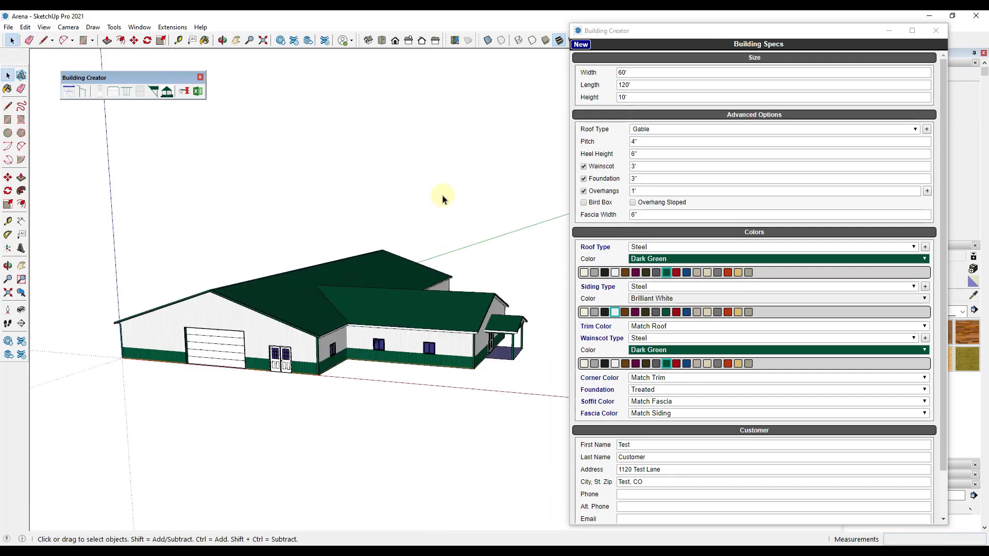
{"action": "middle_click_drag", "start_coordinate": [419, 283], "coordinate": [372, 304]}
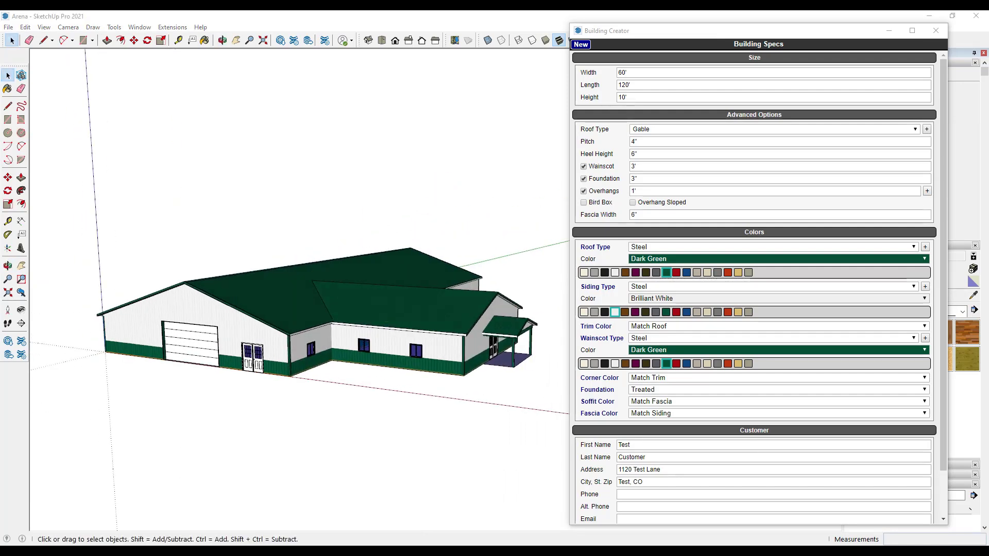
{"action": "scroll", "coordinate": [502, 379], "scroll_direction": "up", "scroll_amount": 10}
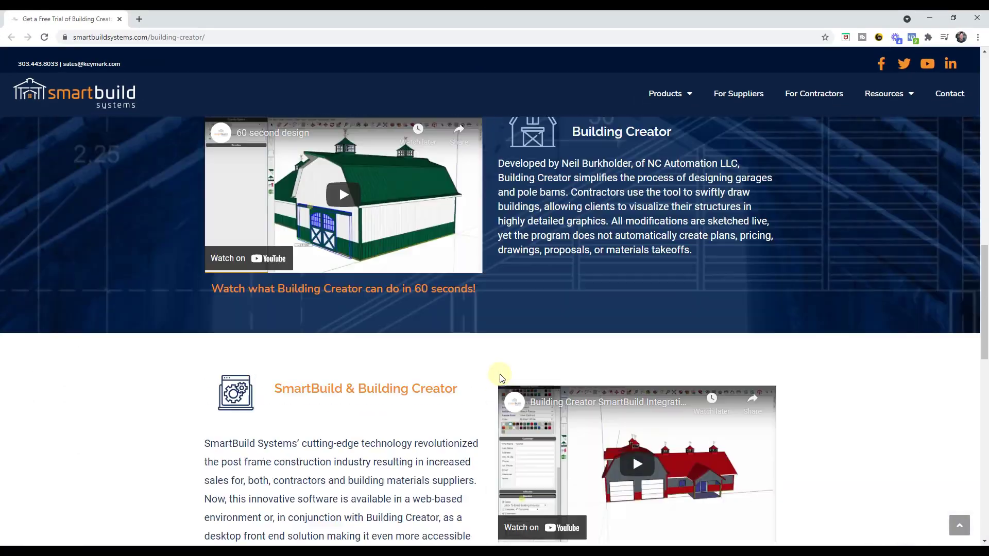
{"action": "scroll", "coordinate": [507, 377], "scroll_direction": "up", "scroll_amount": 10}
{"action": "scroll", "coordinate": [511, 375], "scroll_direction": "down", "scroll_amount": 4}
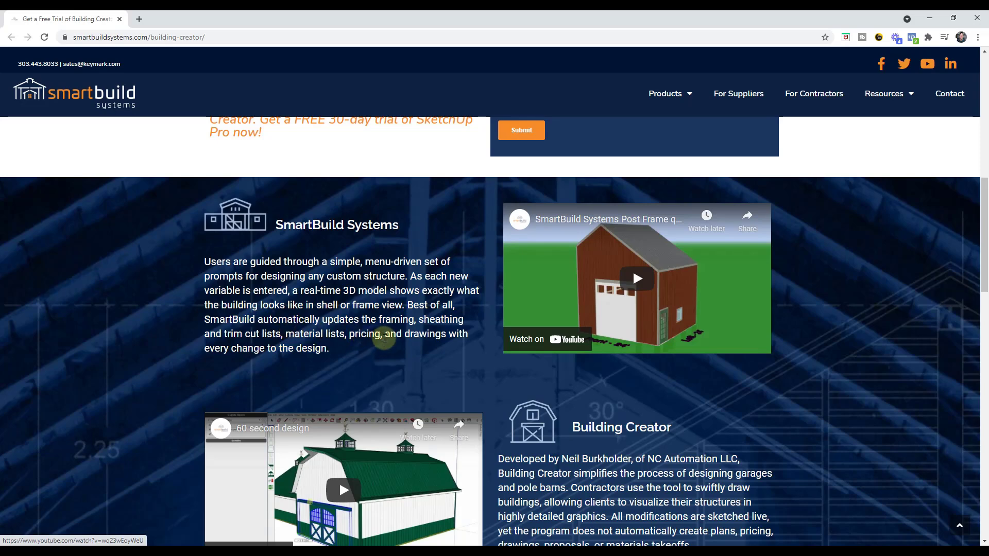
{"action": "scroll", "coordinate": [396, 335], "scroll_direction": "down", "scroll_amount": 1}
{"action": "scroll", "coordinate": [398, 332], "scroll_direction": "up", "scroll_amount": 1}
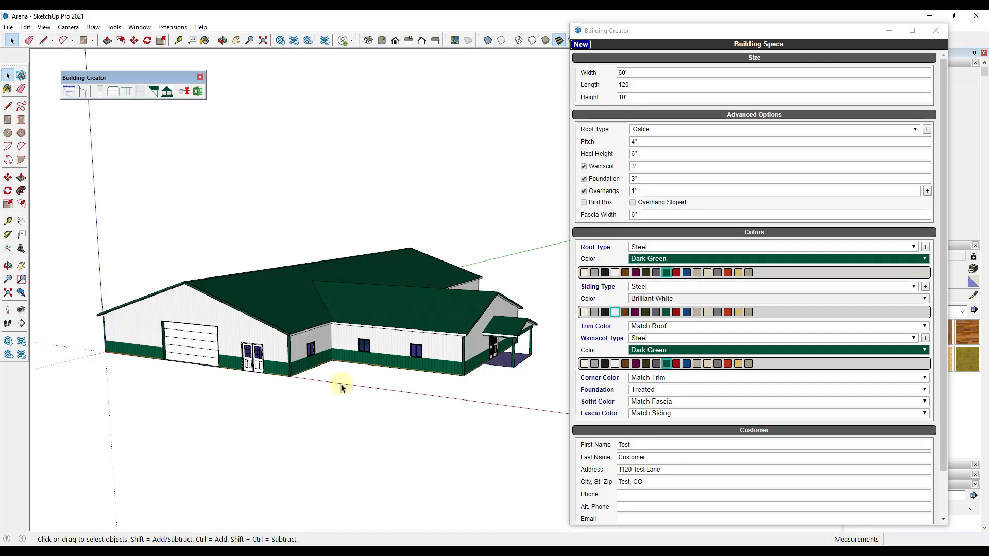
{"action": "scroll", "coordinate": [390, 404], "scroll_direction": "up", "scroll_amount": 1}
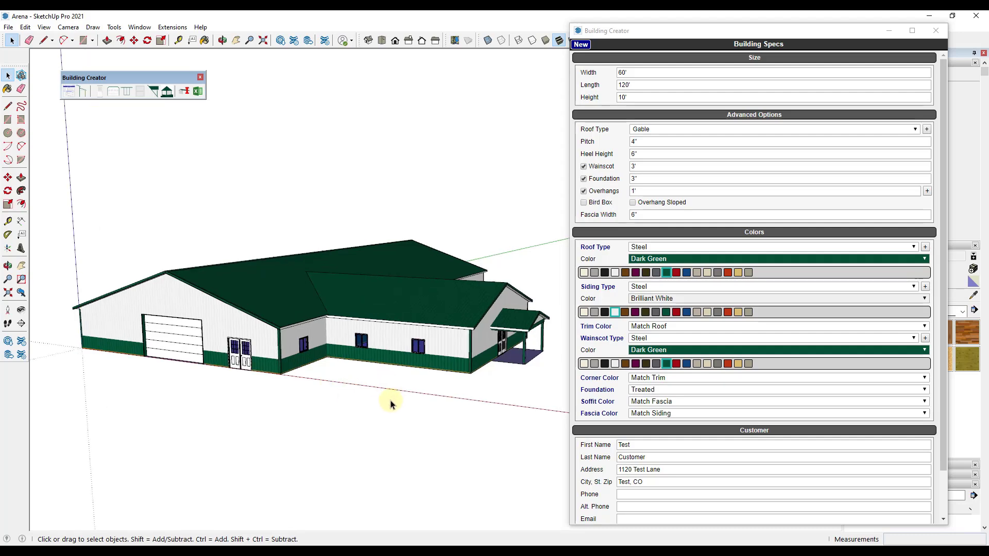
{"action": "scroll", "coordinate": [396, 394], "scroll_direction": "up", "scroll_amount": 1}
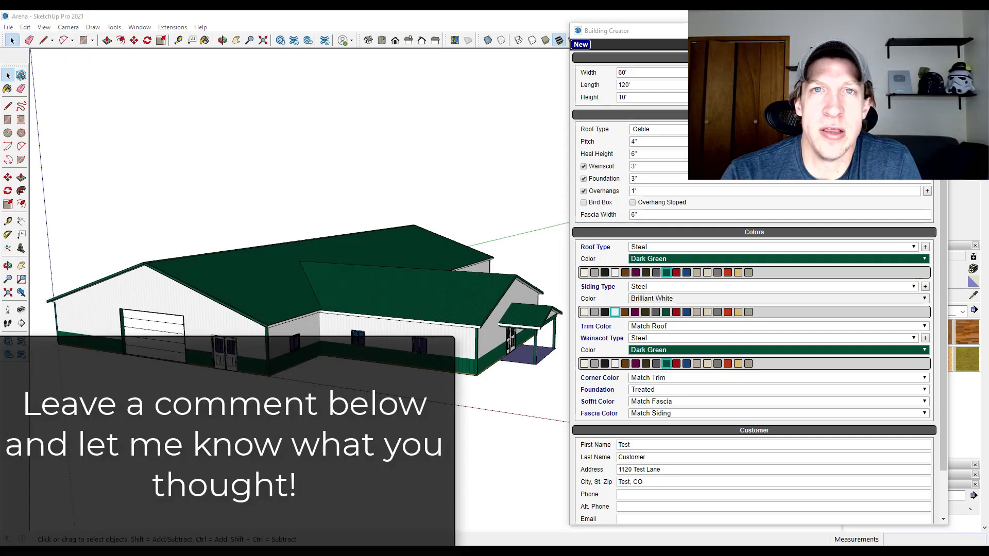